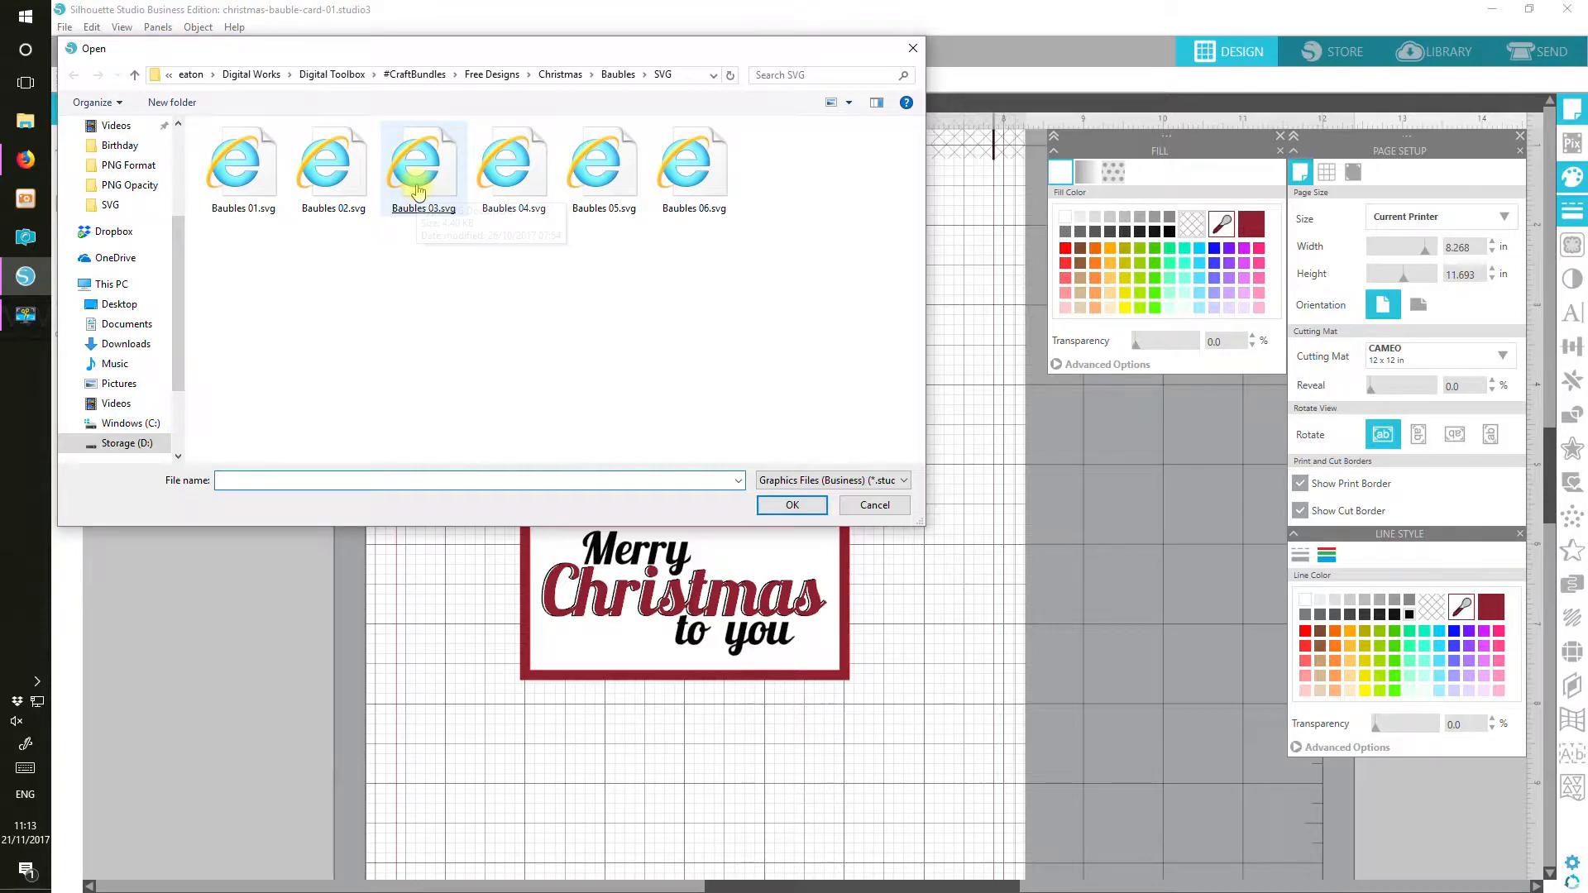
# Open Baubles 03.svg and give the bauble a black fill with a 0.00 pt line thickness.
pyautogui.doubleClick(418, 190)
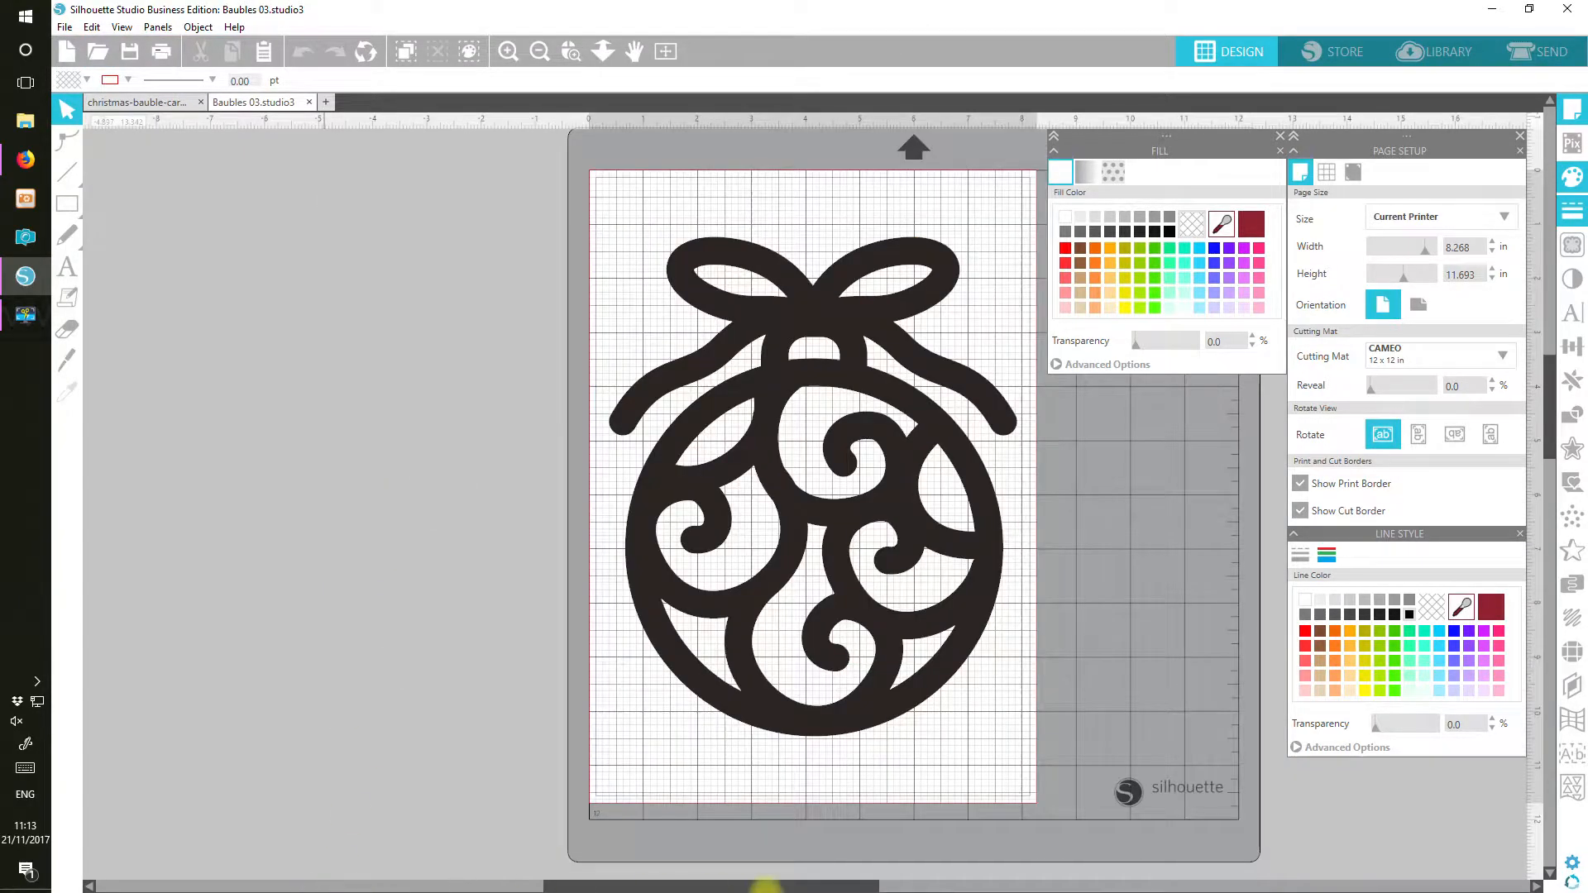
pyautogui.hscroll(2, 744, 885)
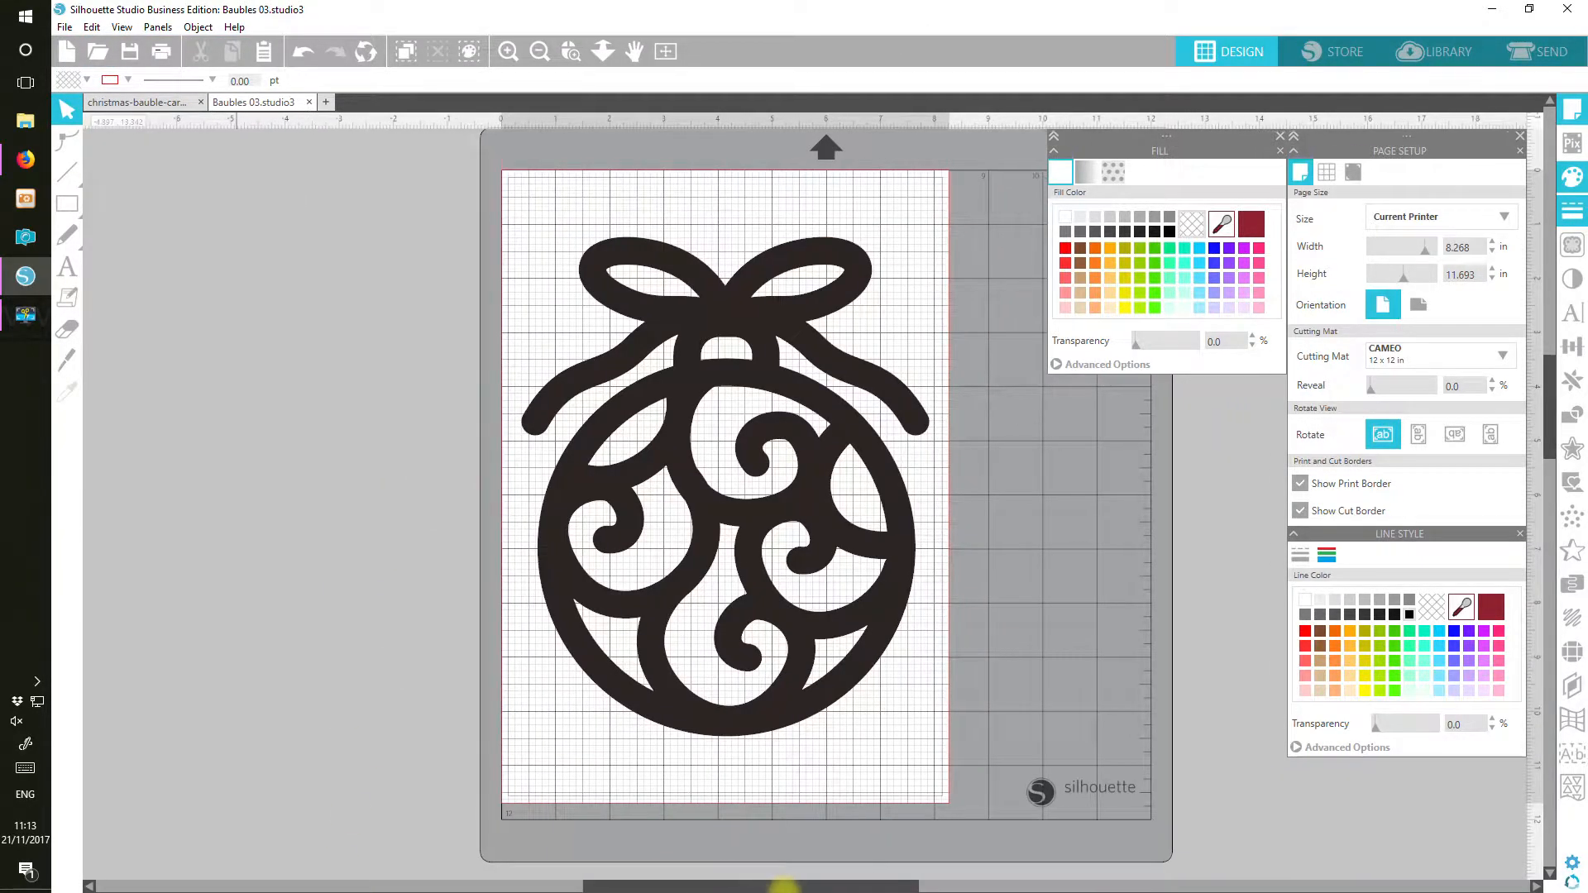
pyautogui.click(759, 329)
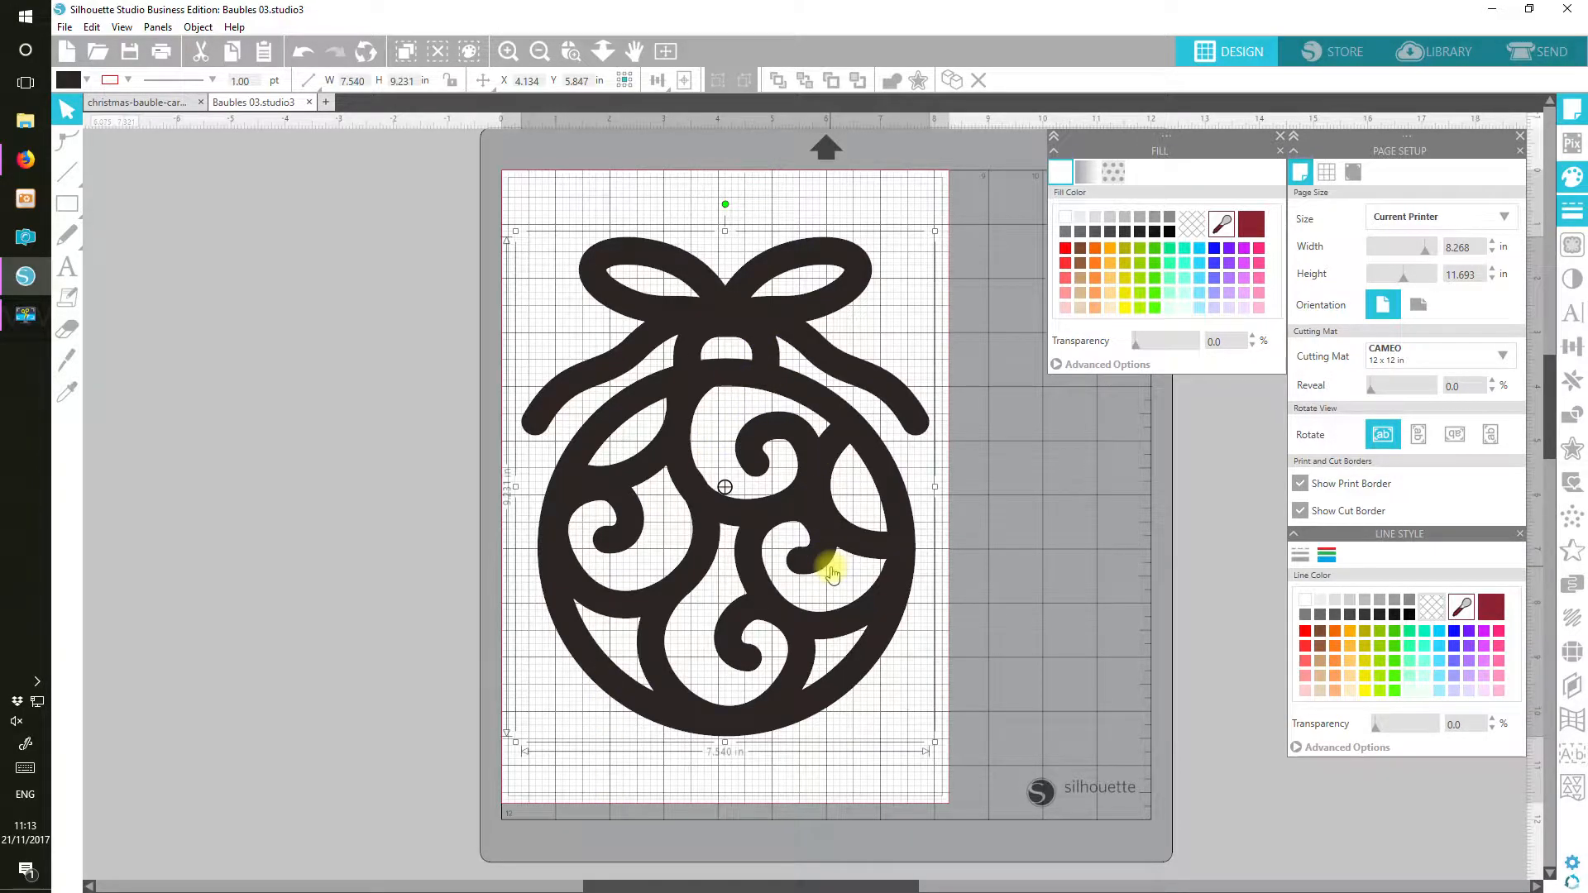
pyautogui.click(1170, 231)
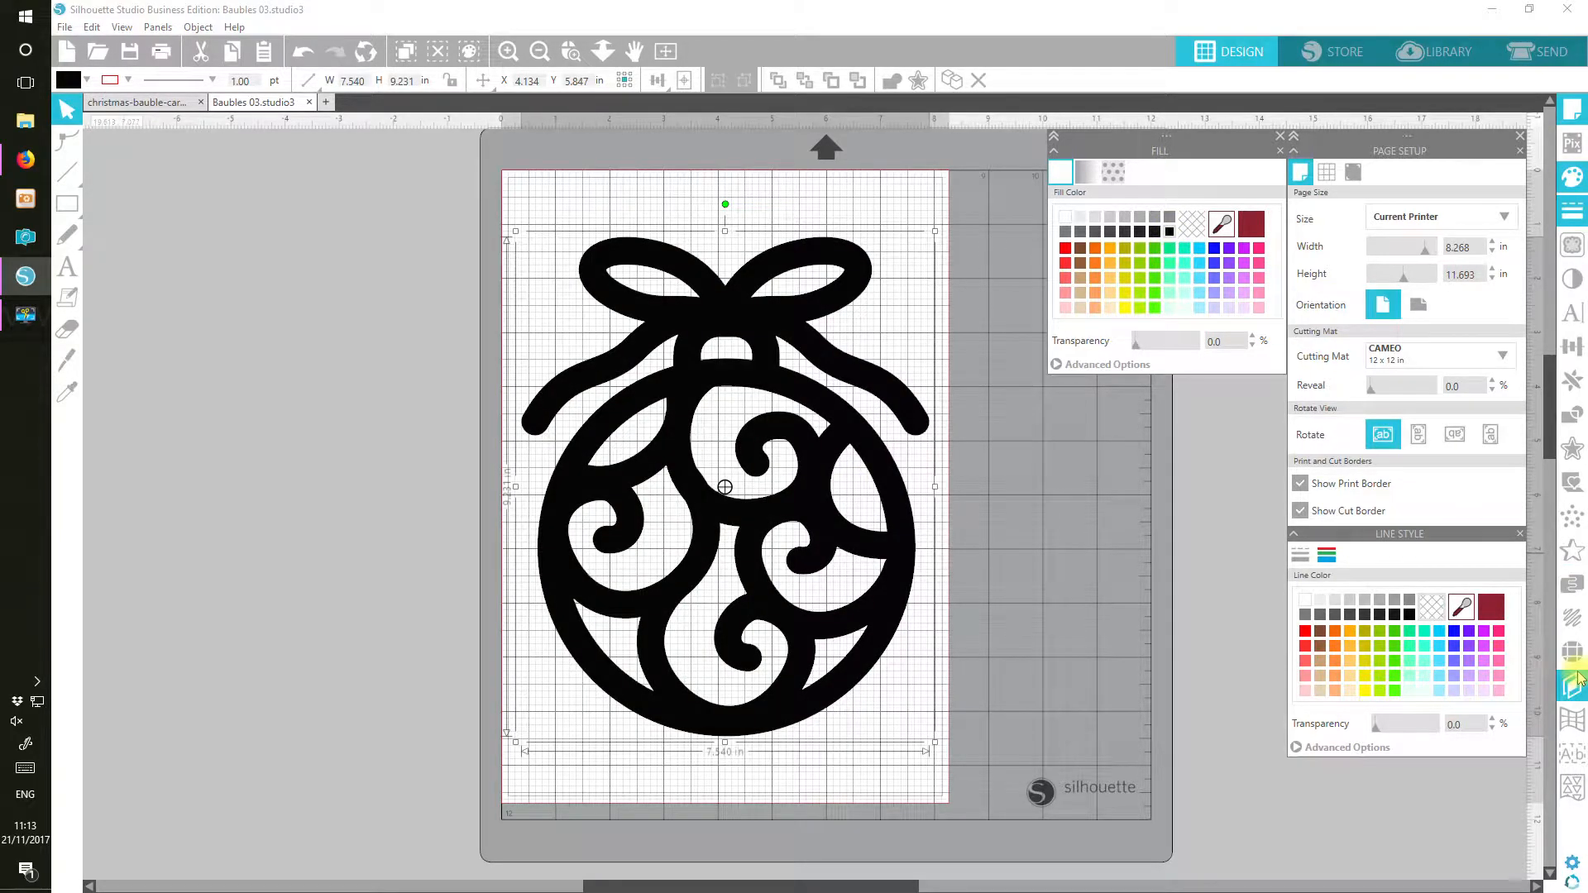
pyautogui.click(1304, 561)
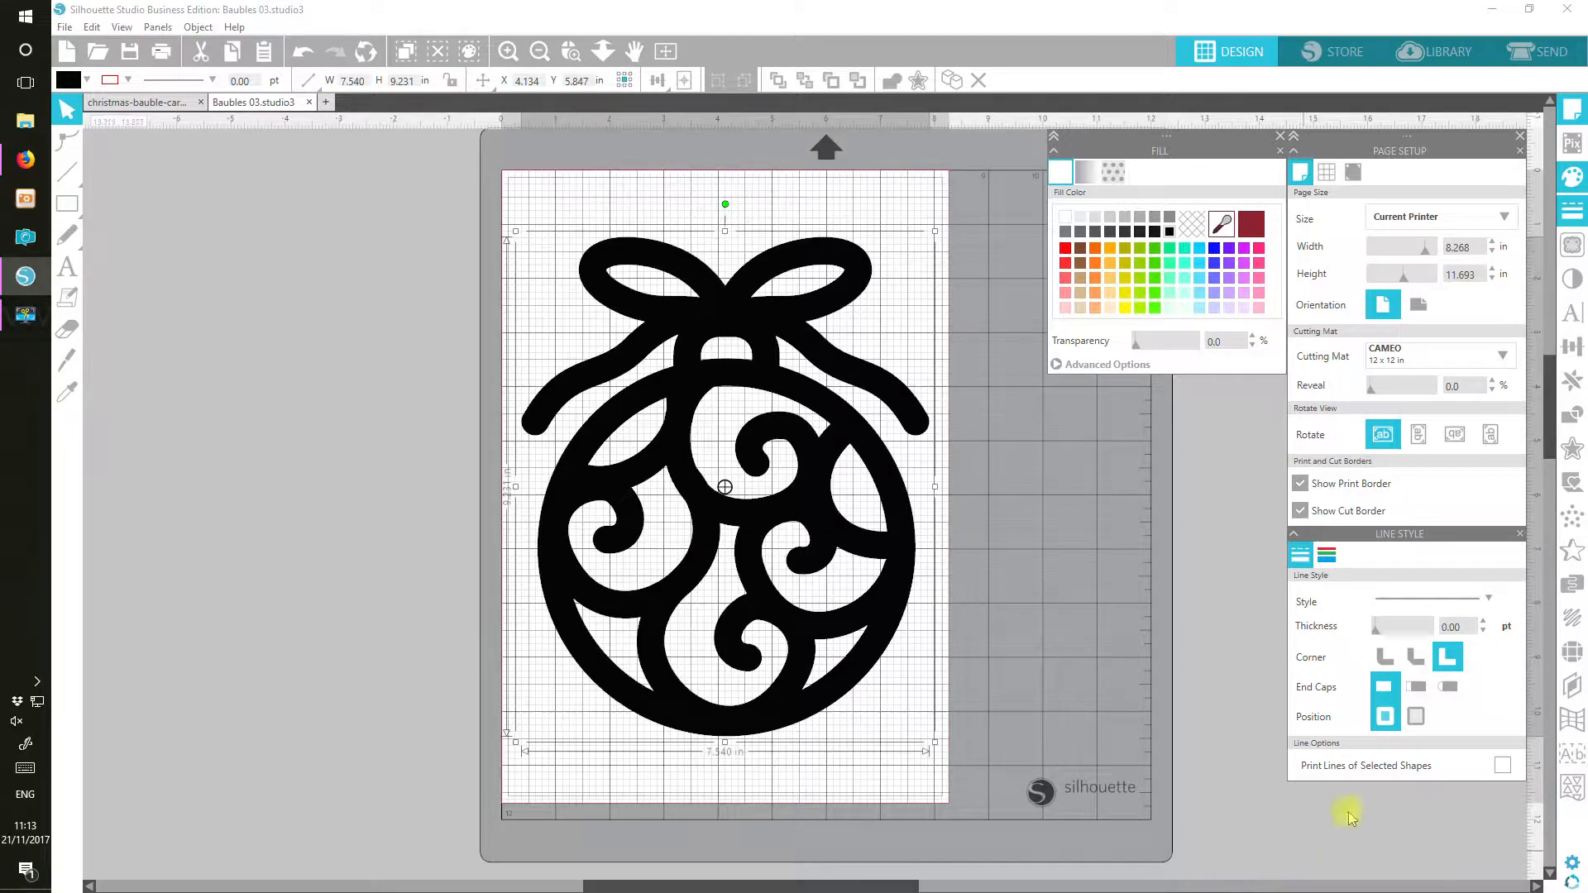
pyautogui.click(1332, 555)
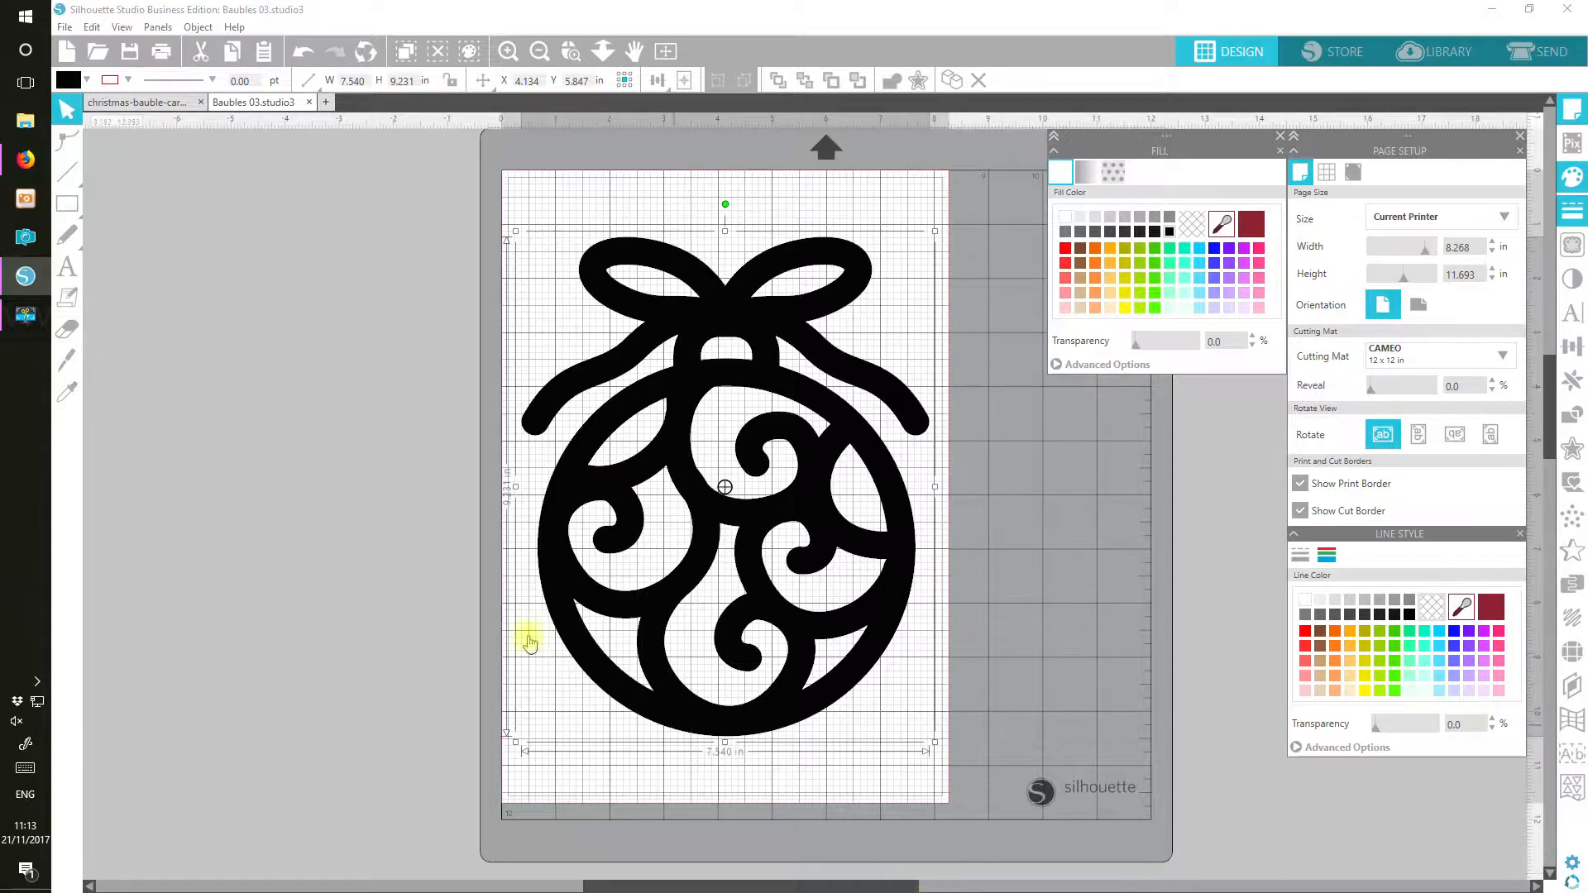
# Release the bauble's compound path and move the solid outer silhouette off the page, clear of the inner pieces.
pyautogui.click(200, 28)
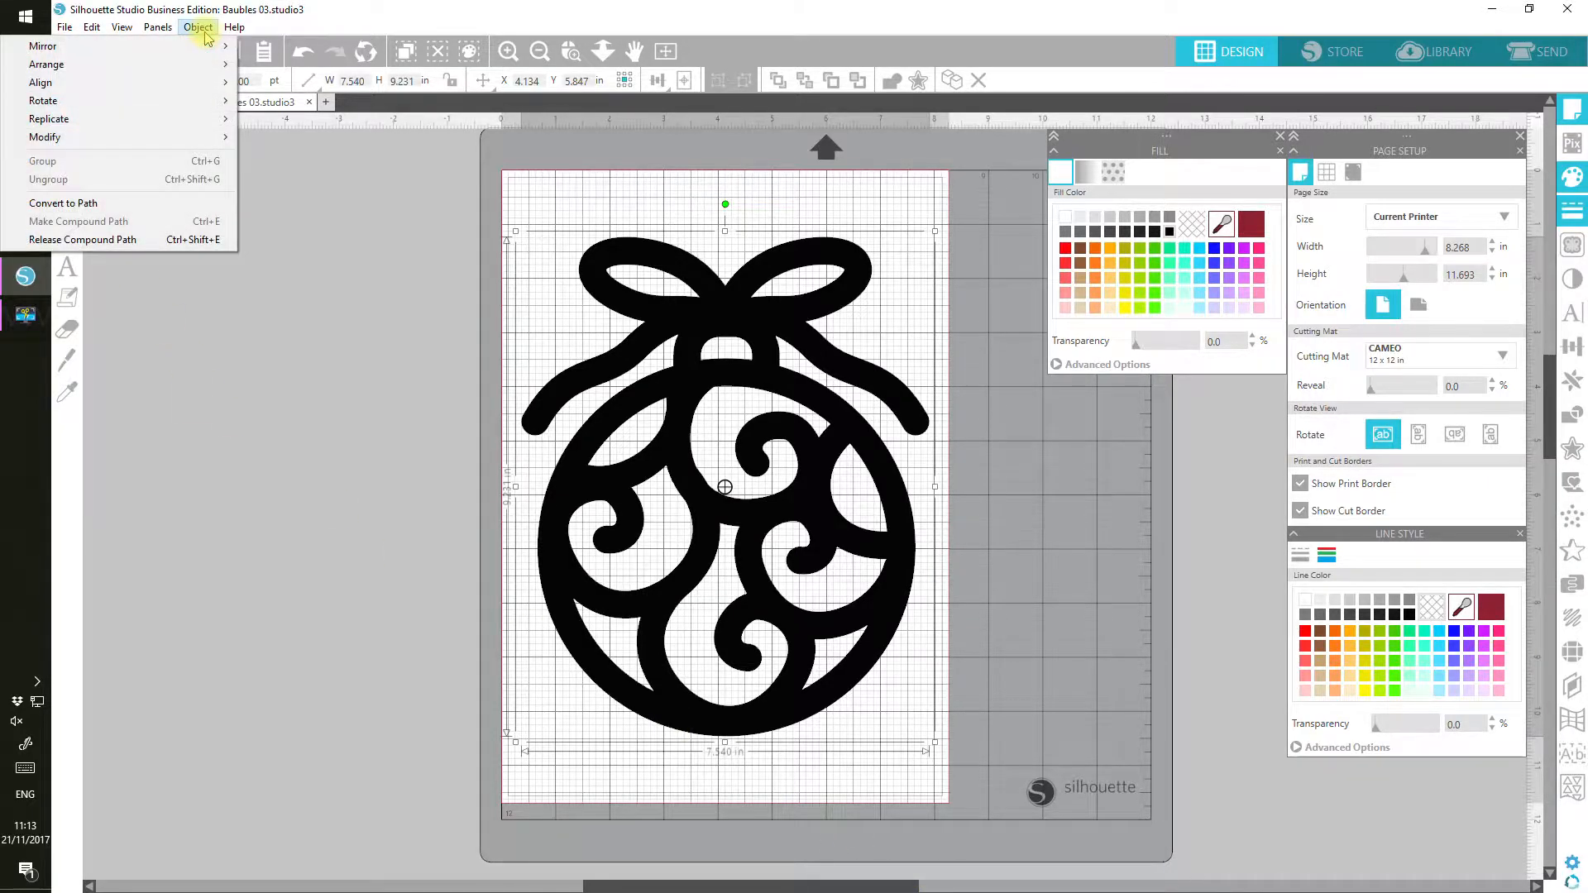
pyautogui.click(208, 240)
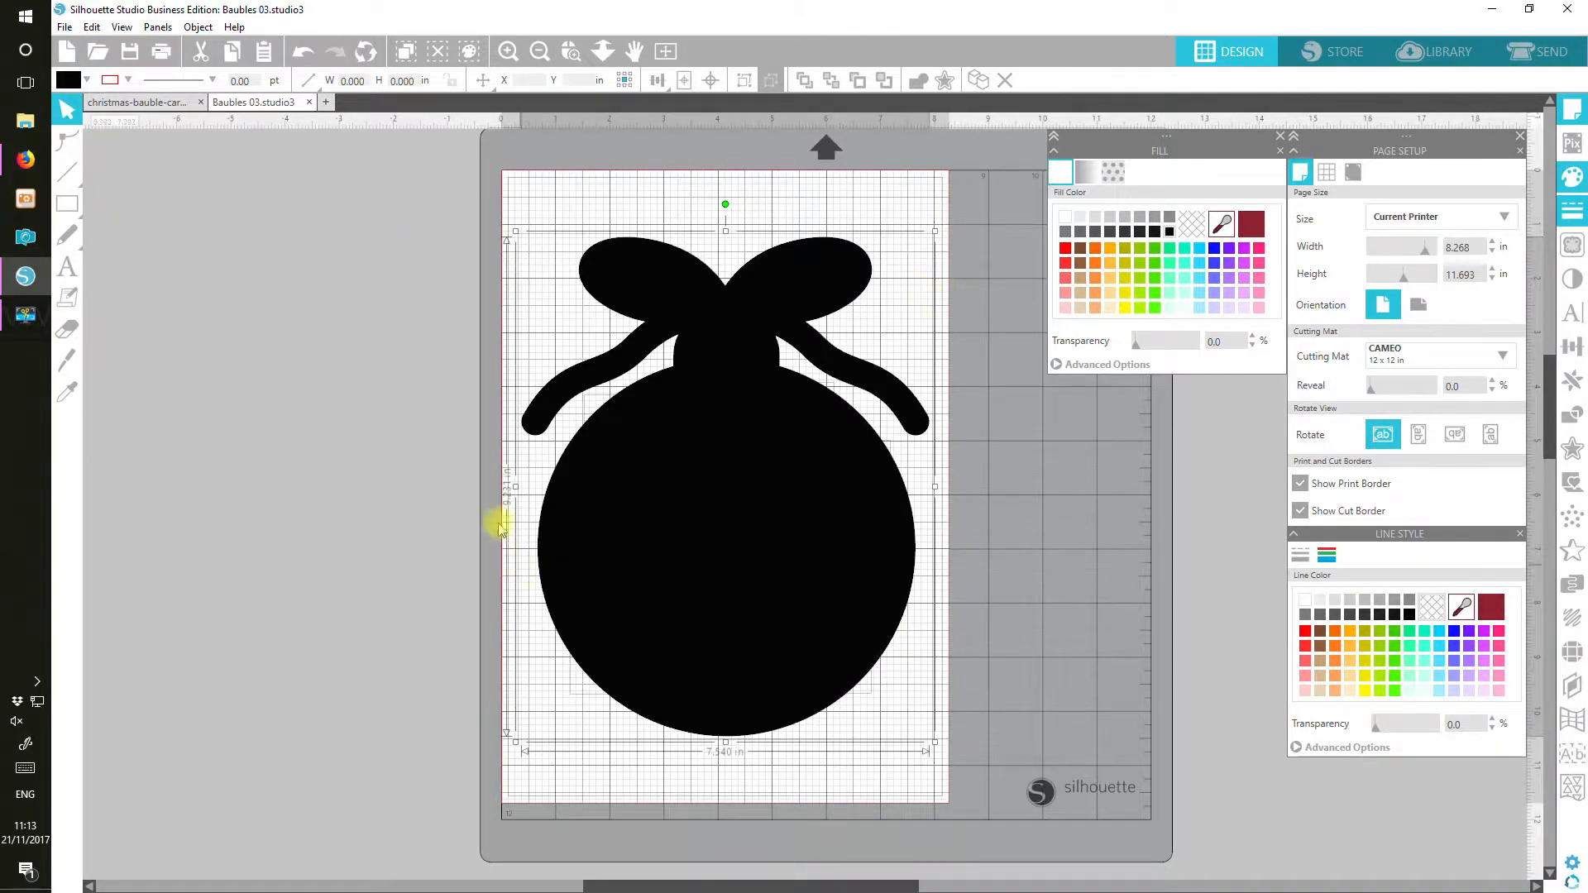
pyautogui.click(382, 673)
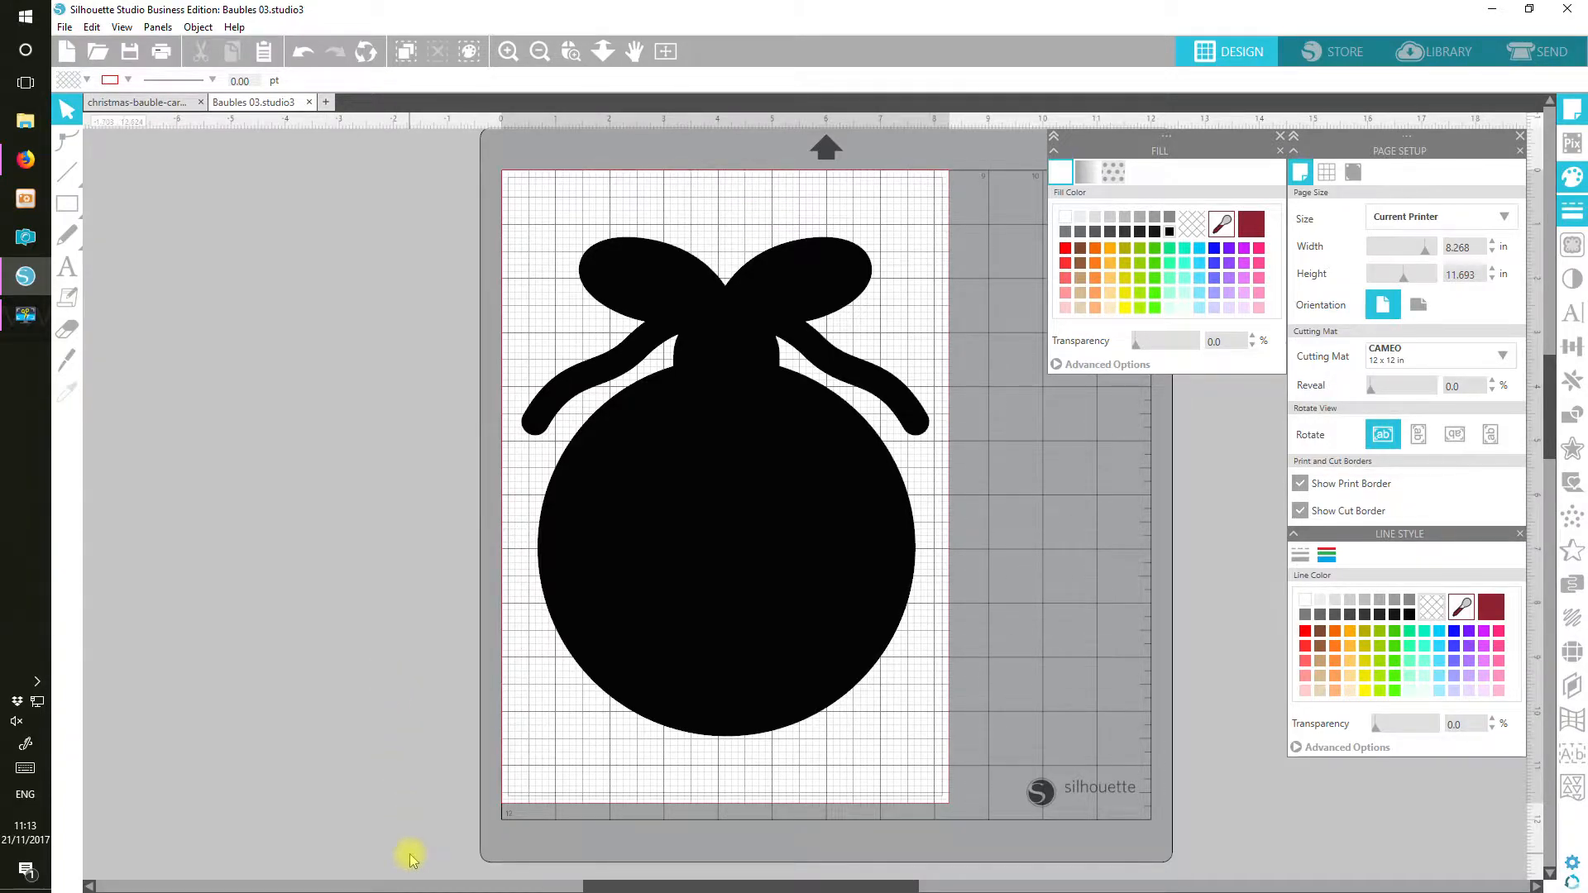
pyautogui.click(535, 438)
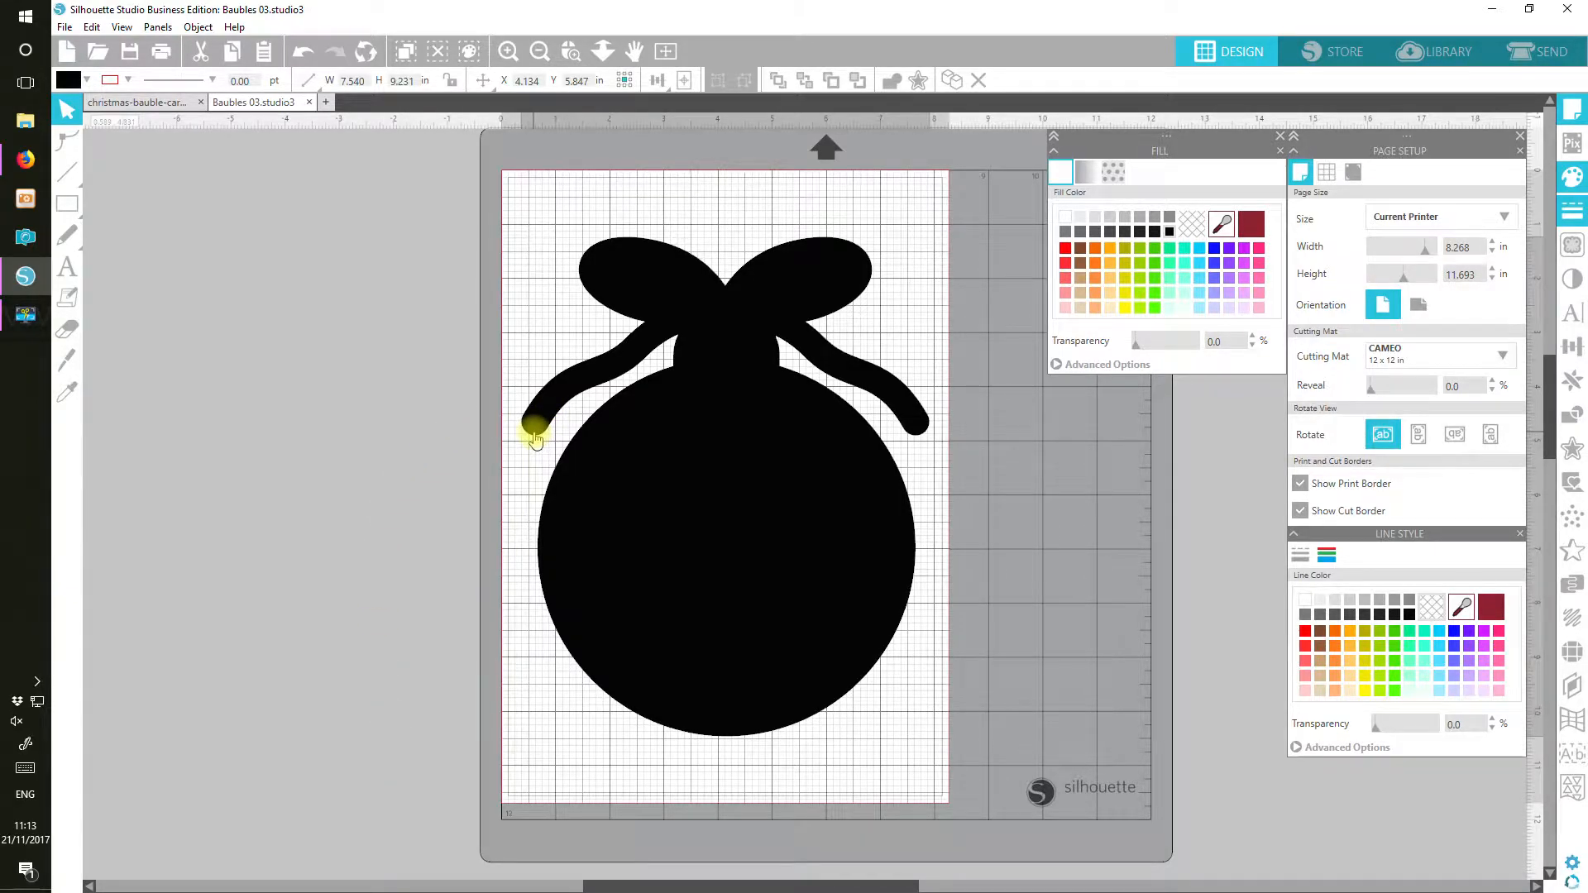
pyautogui.moveTo(535, 439); pyautogui.dragTo(128, 457)
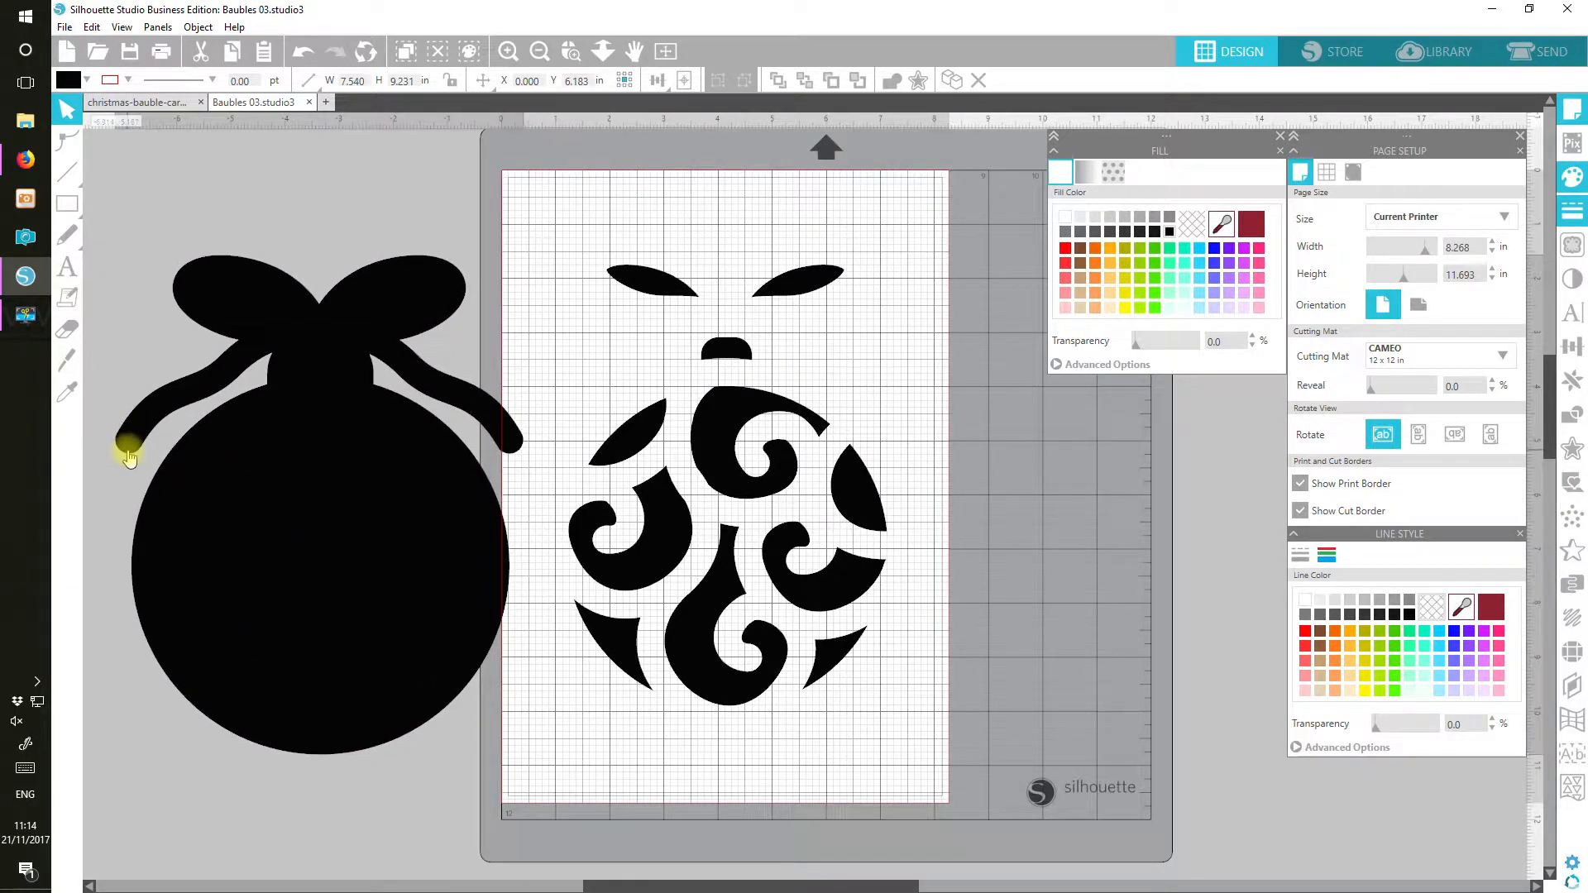
pyautogui.click(553, 216)
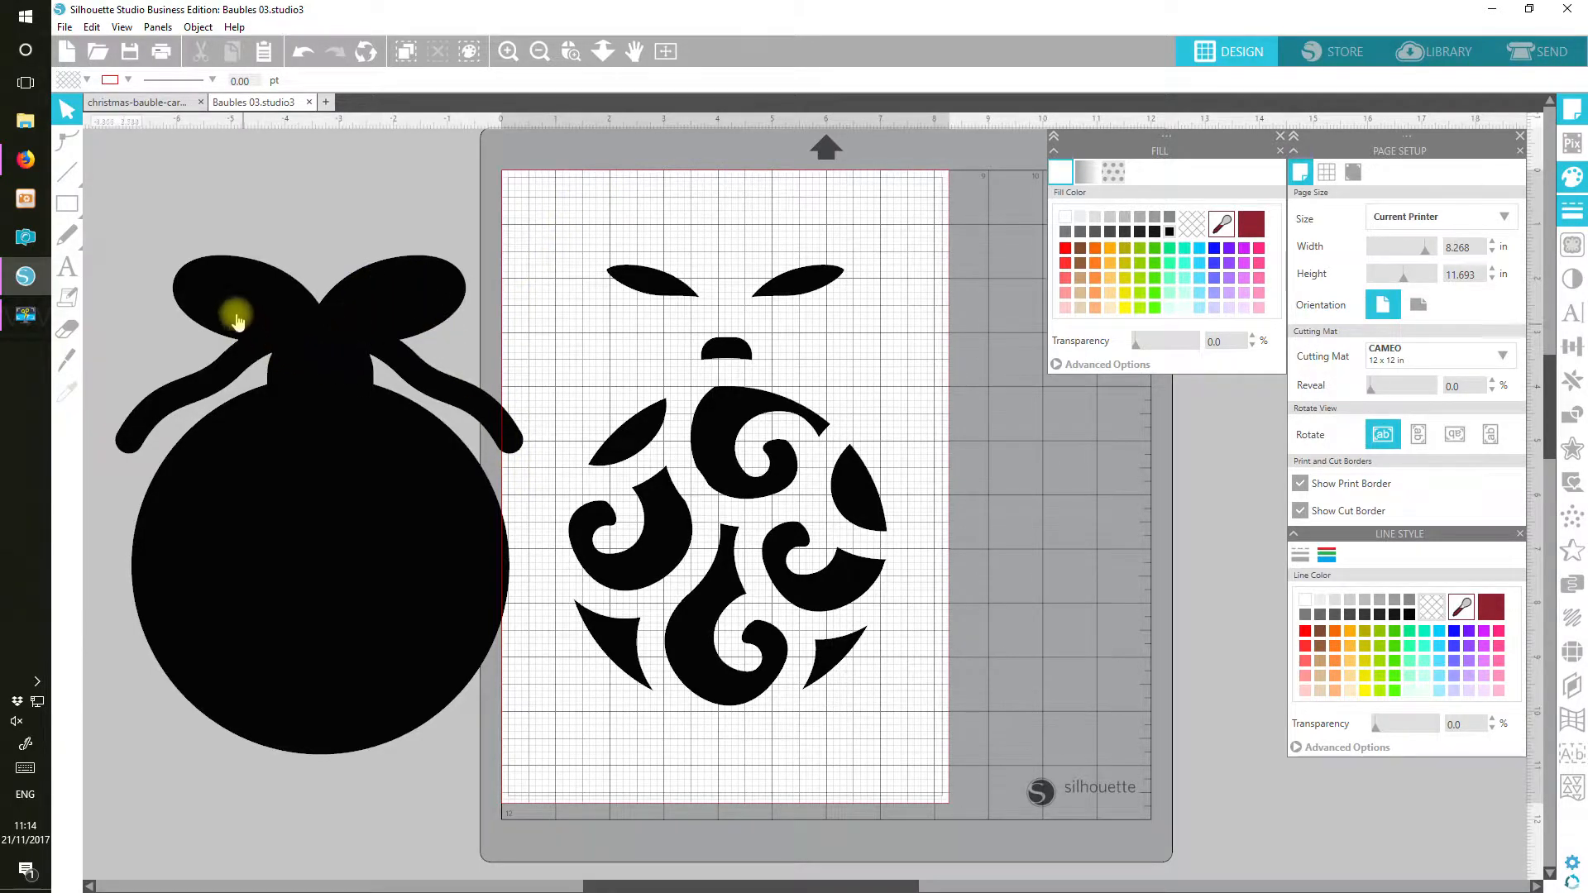
# Give the two bow loop pieces a white fill and a red line colour.
pyautogui.moveTo(576, 227); pyautogui.dragTo(859, 304)
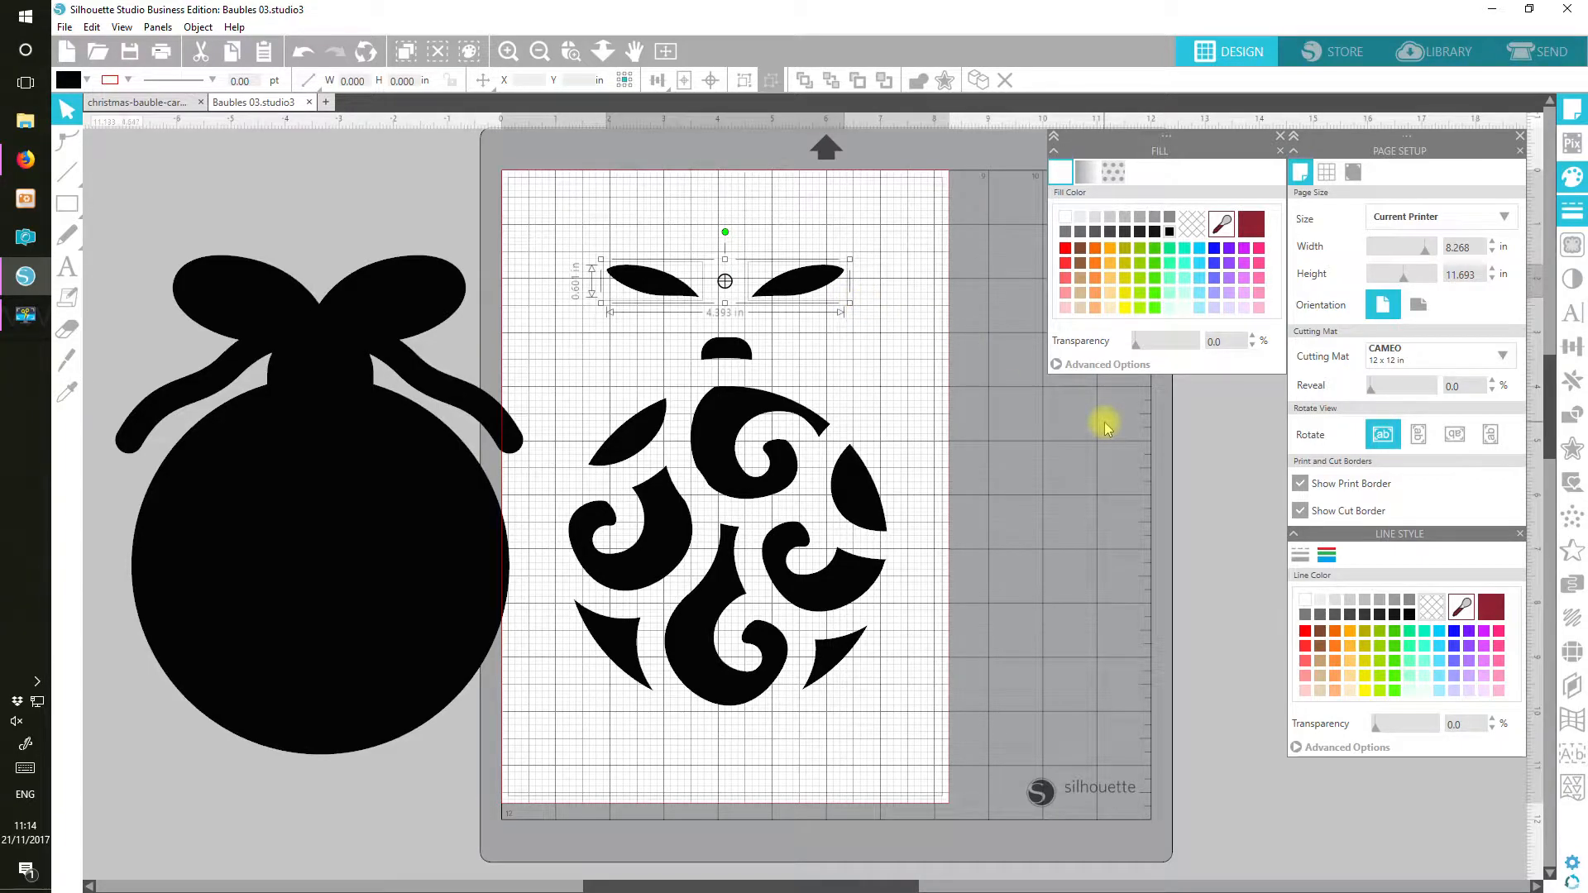
pyautogui.click(1065, 217)
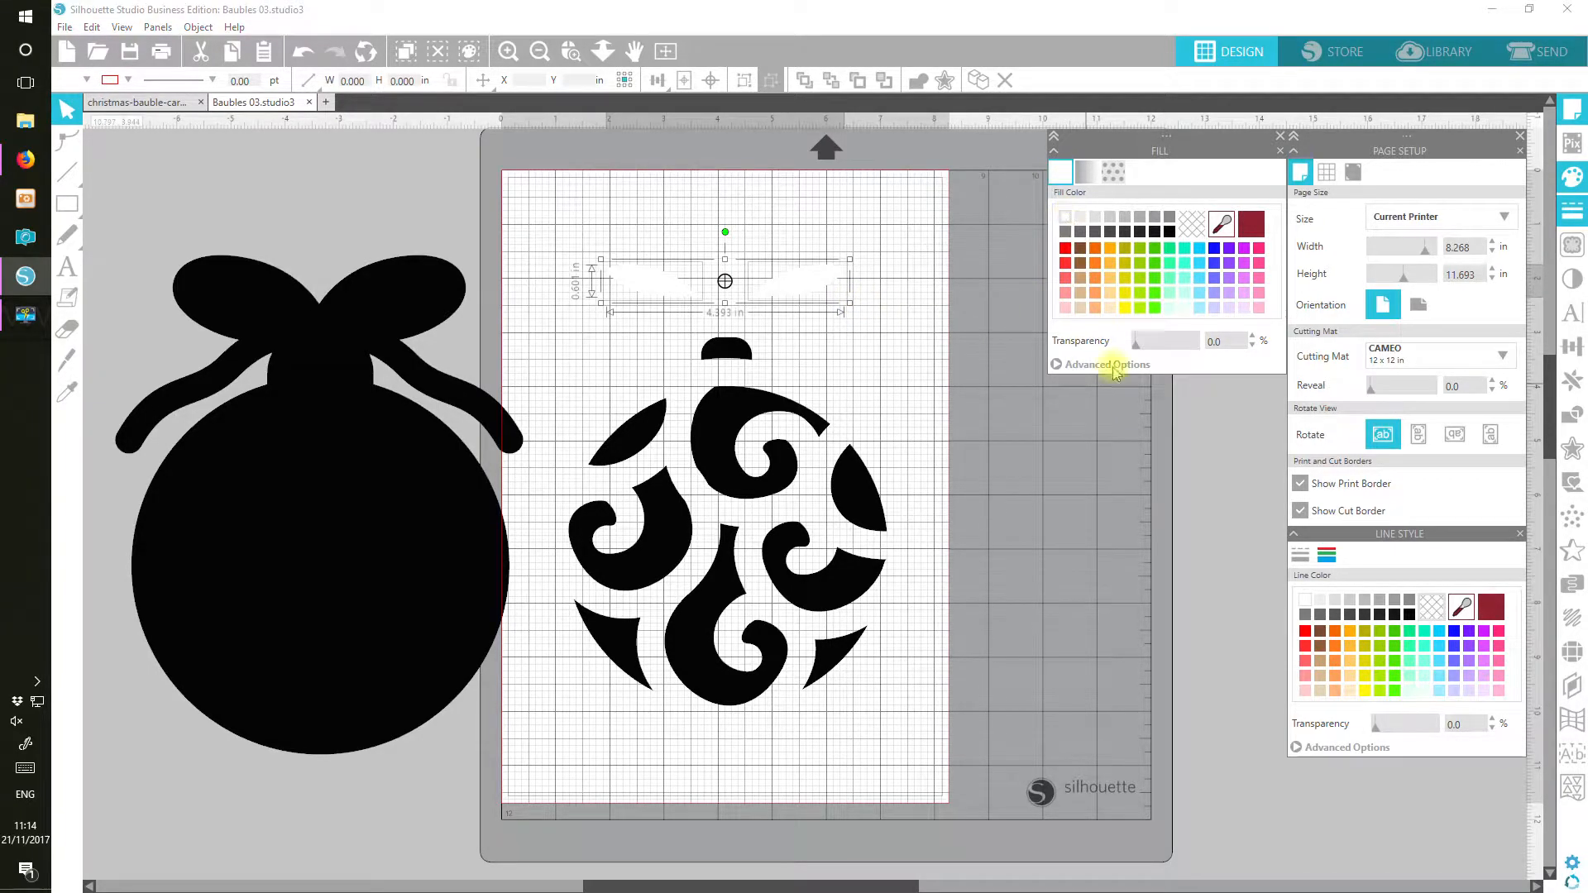
pyautogui.click(1306, 633)
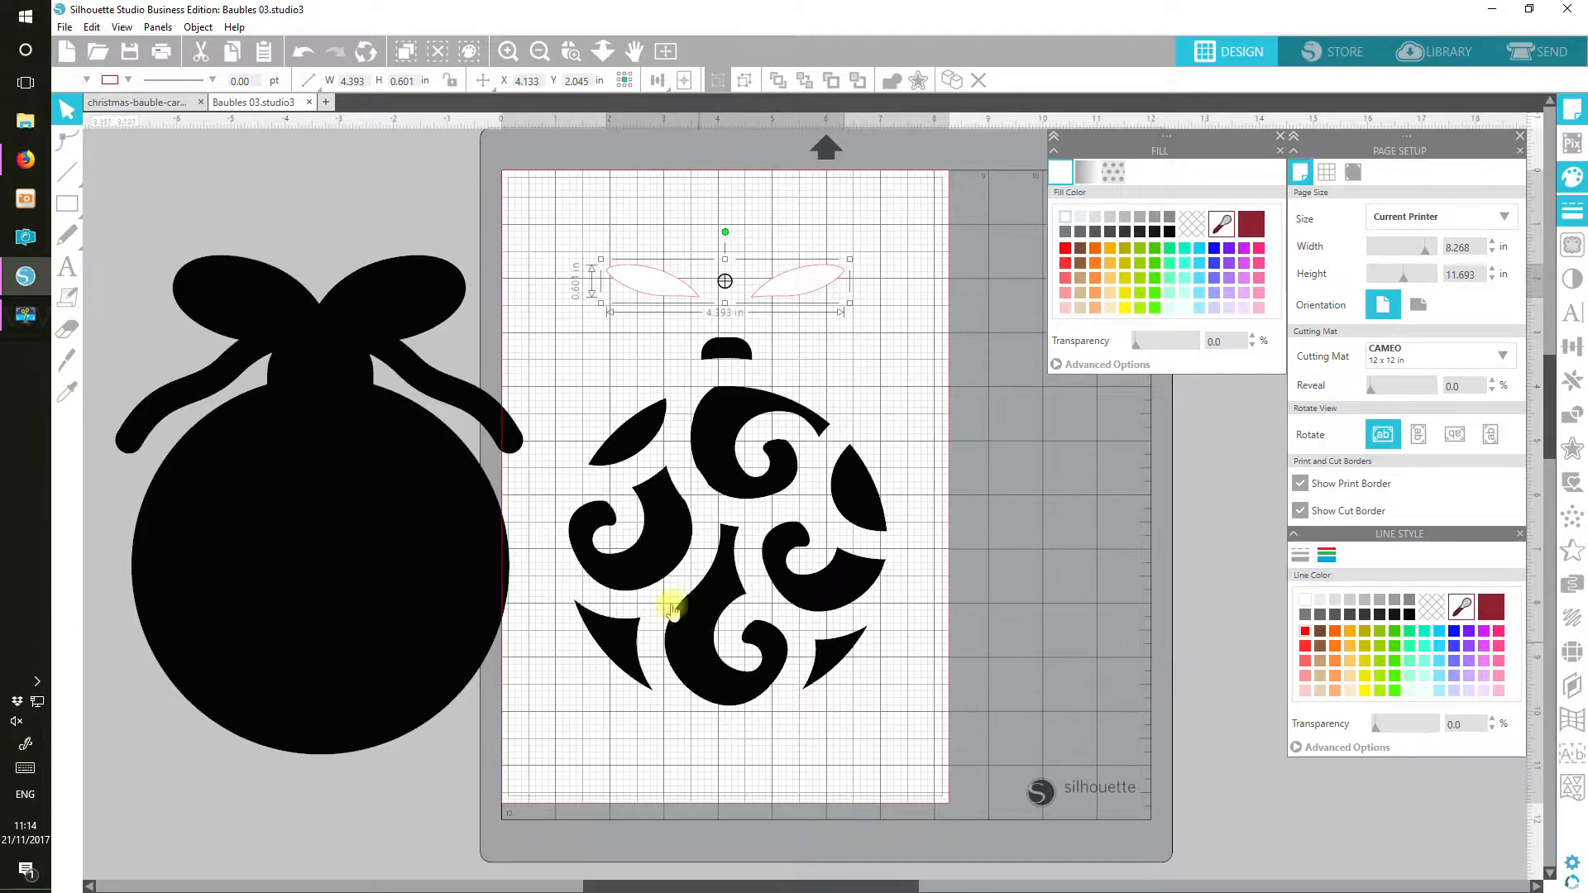
# Copy the coloured bauble group from christmas-bauble-card-01 into Baubles 03 and place it off the page over the black silhouette.
pyautogui.click(124, 102)
pyautogui.click(567, 326)
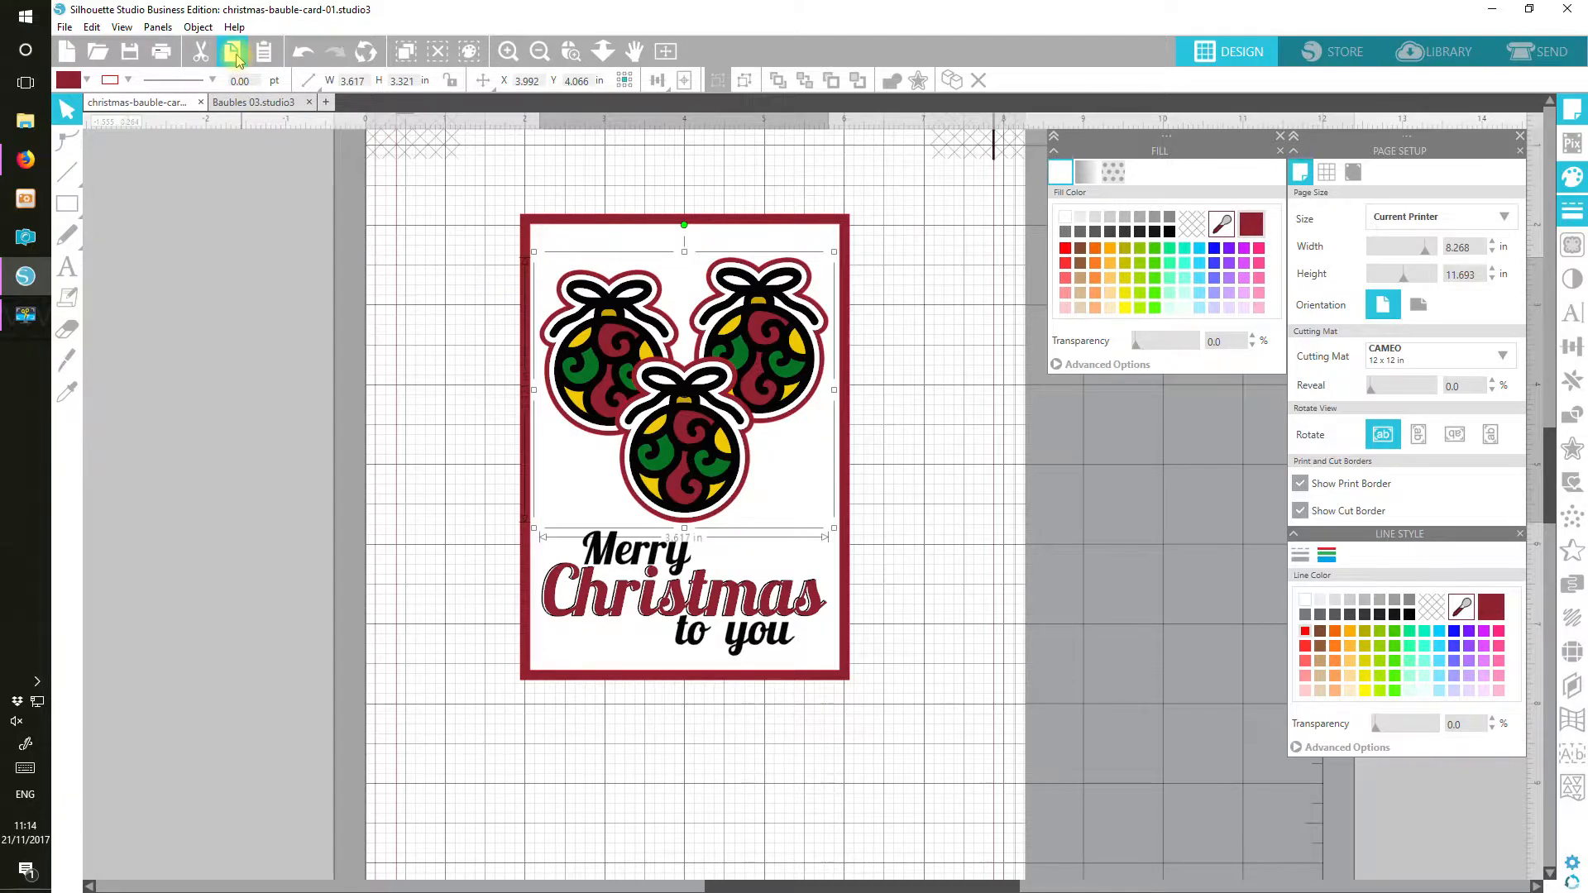
pyautogui.click(258, 103)
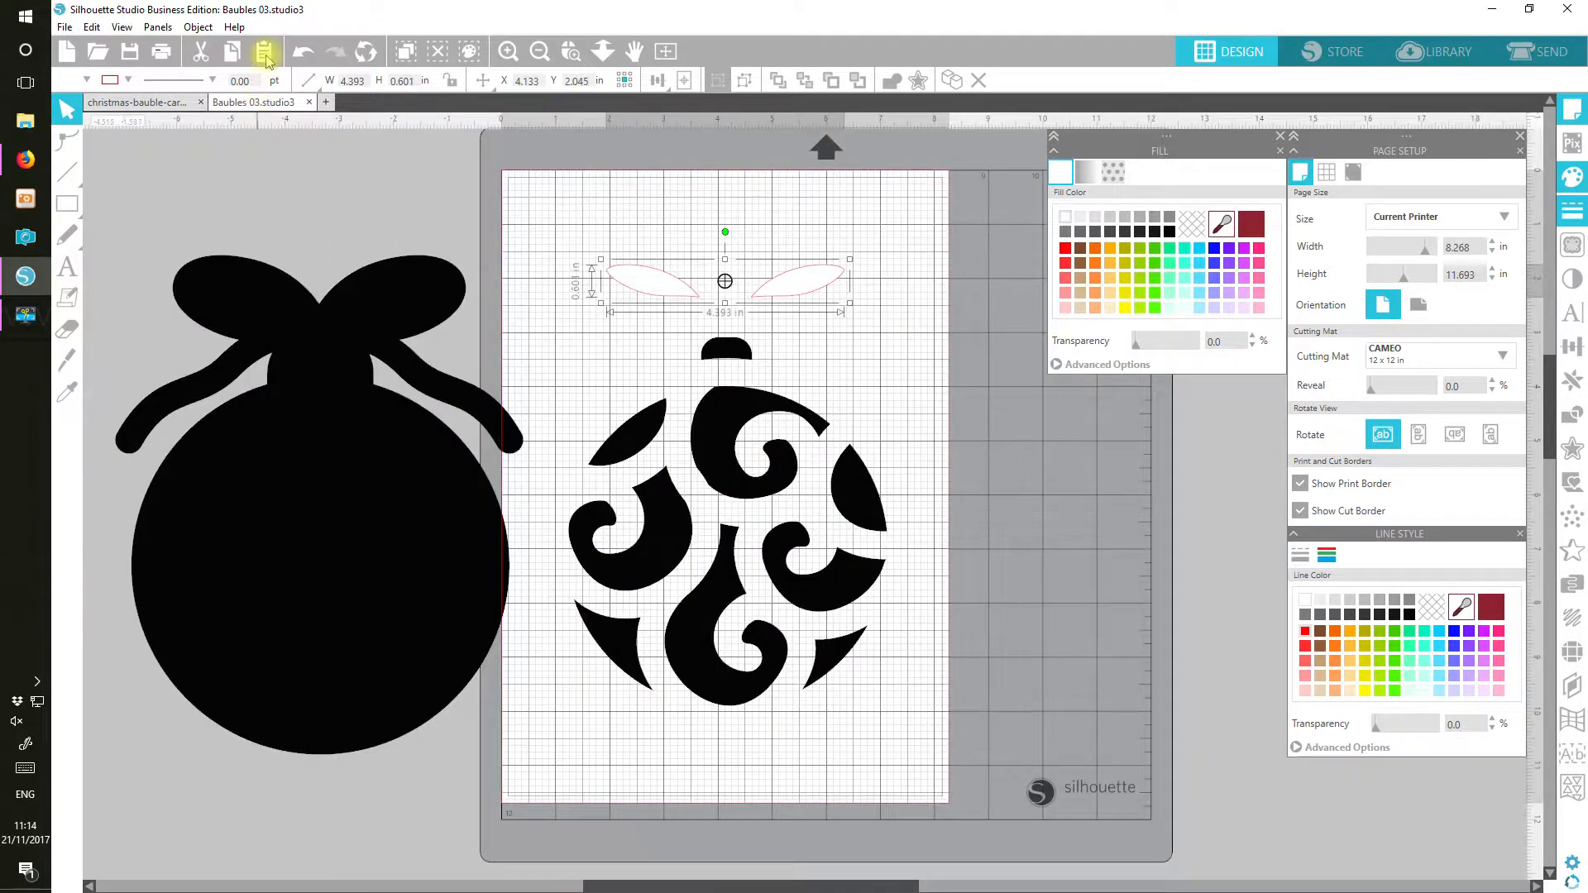
pyautogui.click(264, 55)
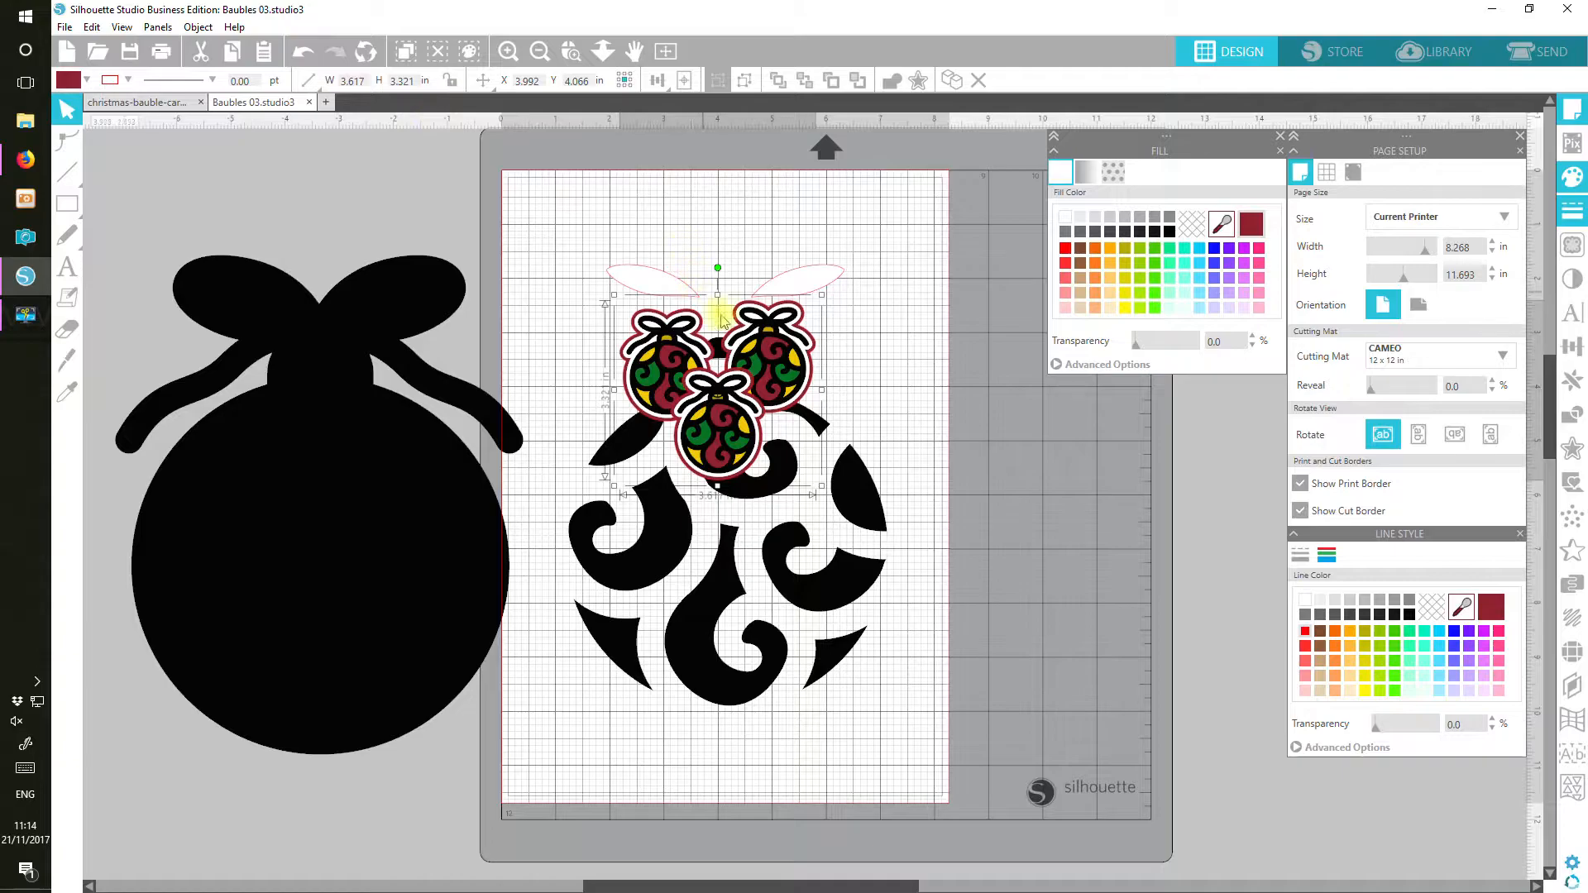
pyautogui.moveTo(772, 380); pyautogui.dragTo(480, 367)
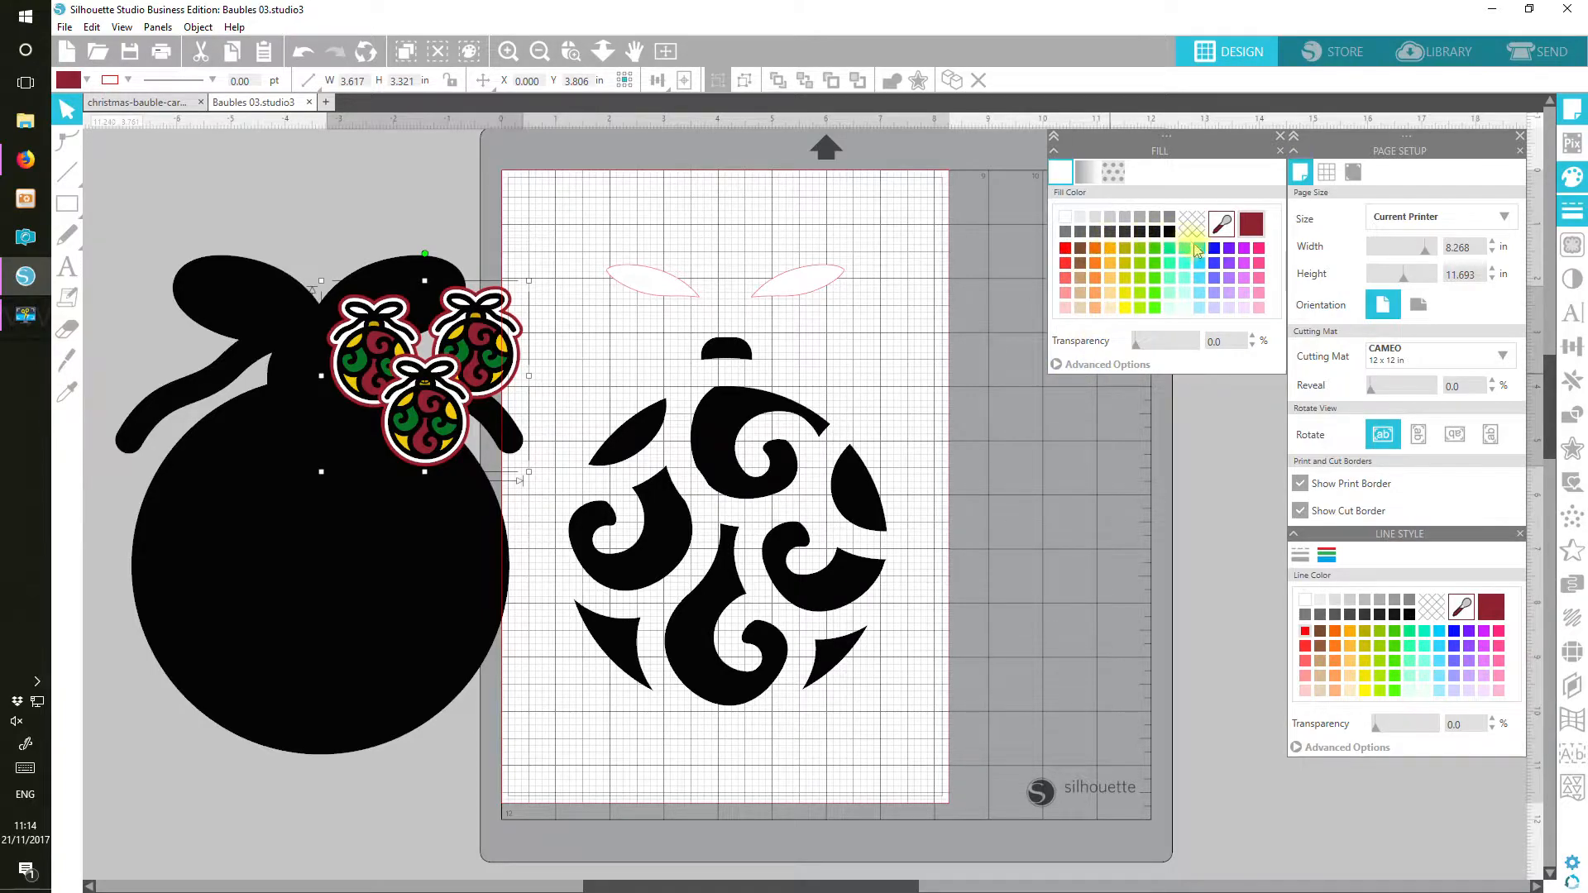
# Expand the advanced fill colour options and pick the peach shade EFCDB5 from the spectrum with no object selected.
pyautogui.click(1058, 365)
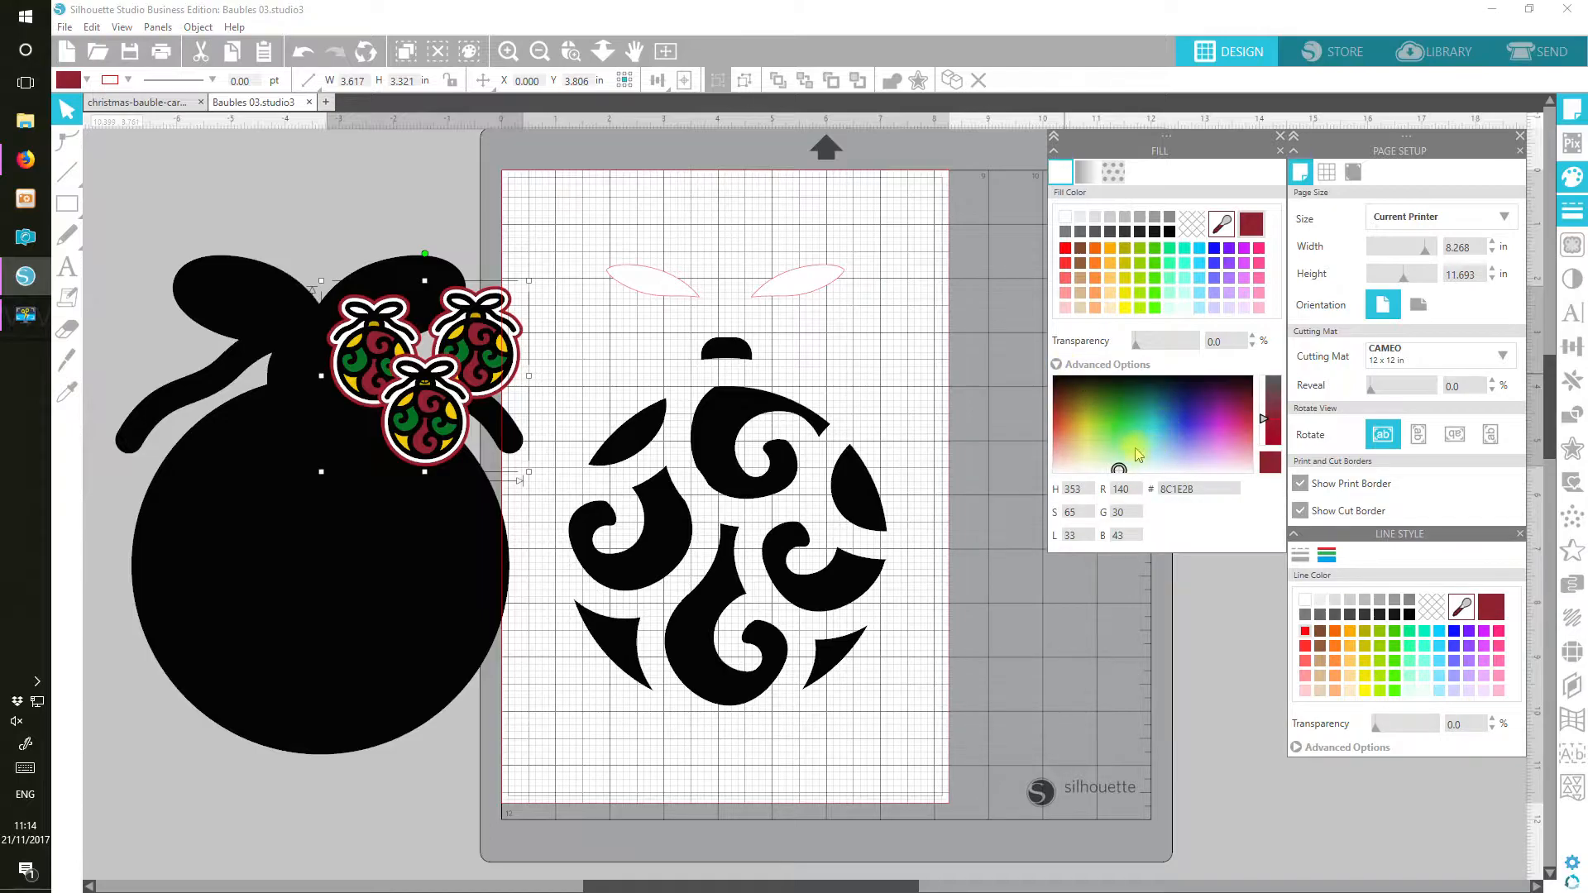
pyautogui.click(1127, 673)
pyautogui.moveTo(1103, 409); pyautogui.dragTo(1065, 455)
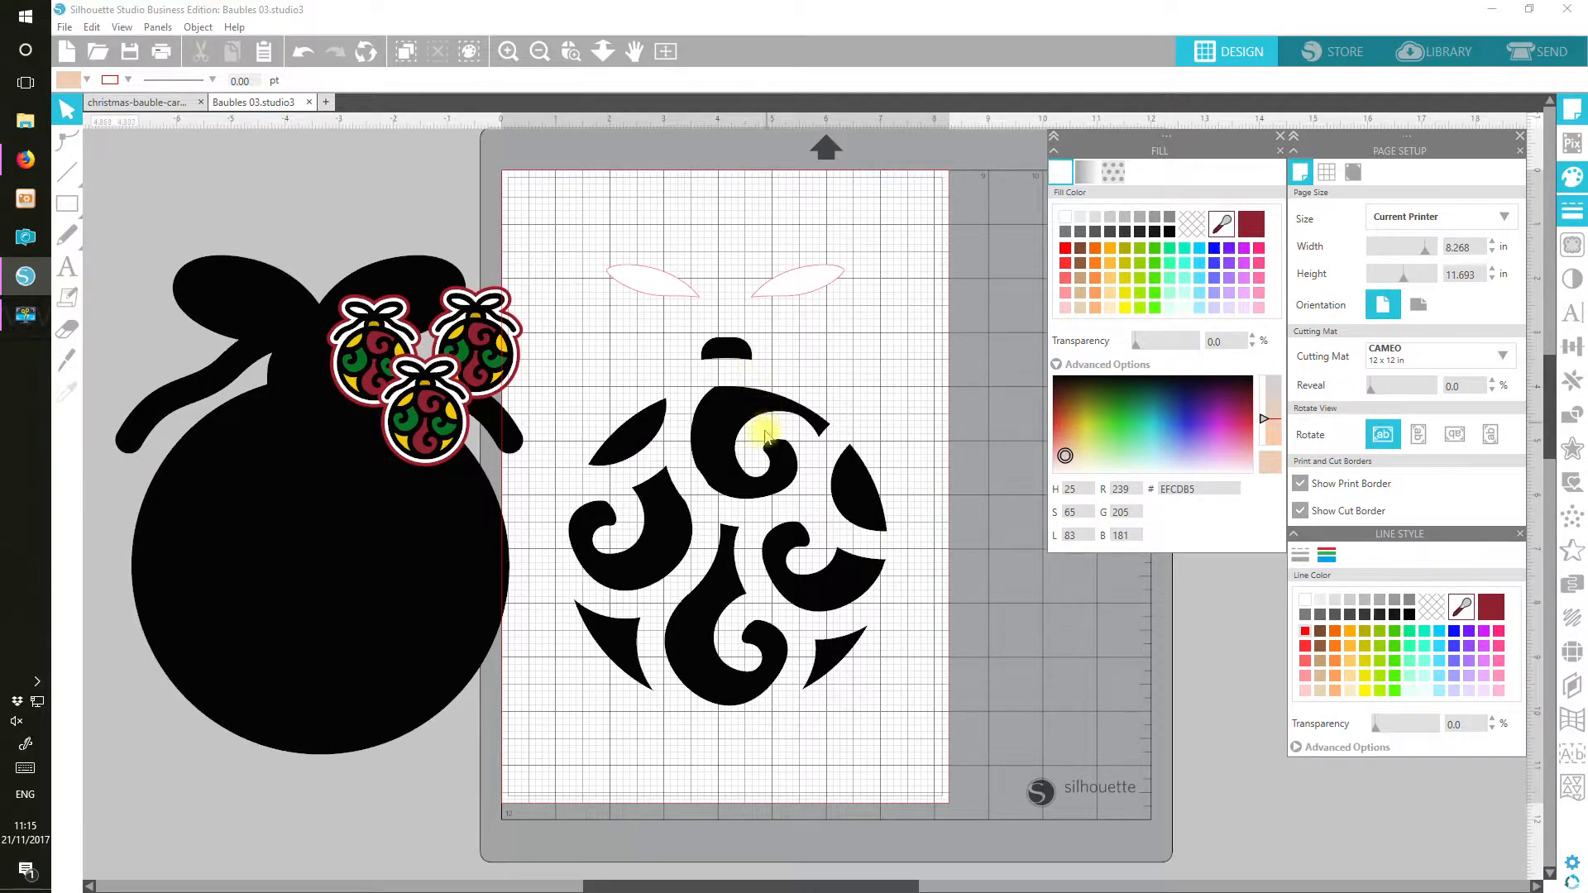
# Fill the upper and lower central swirl pieces of the bauble with dark red (8C1E2B).
pyautogui.click(735, 424)
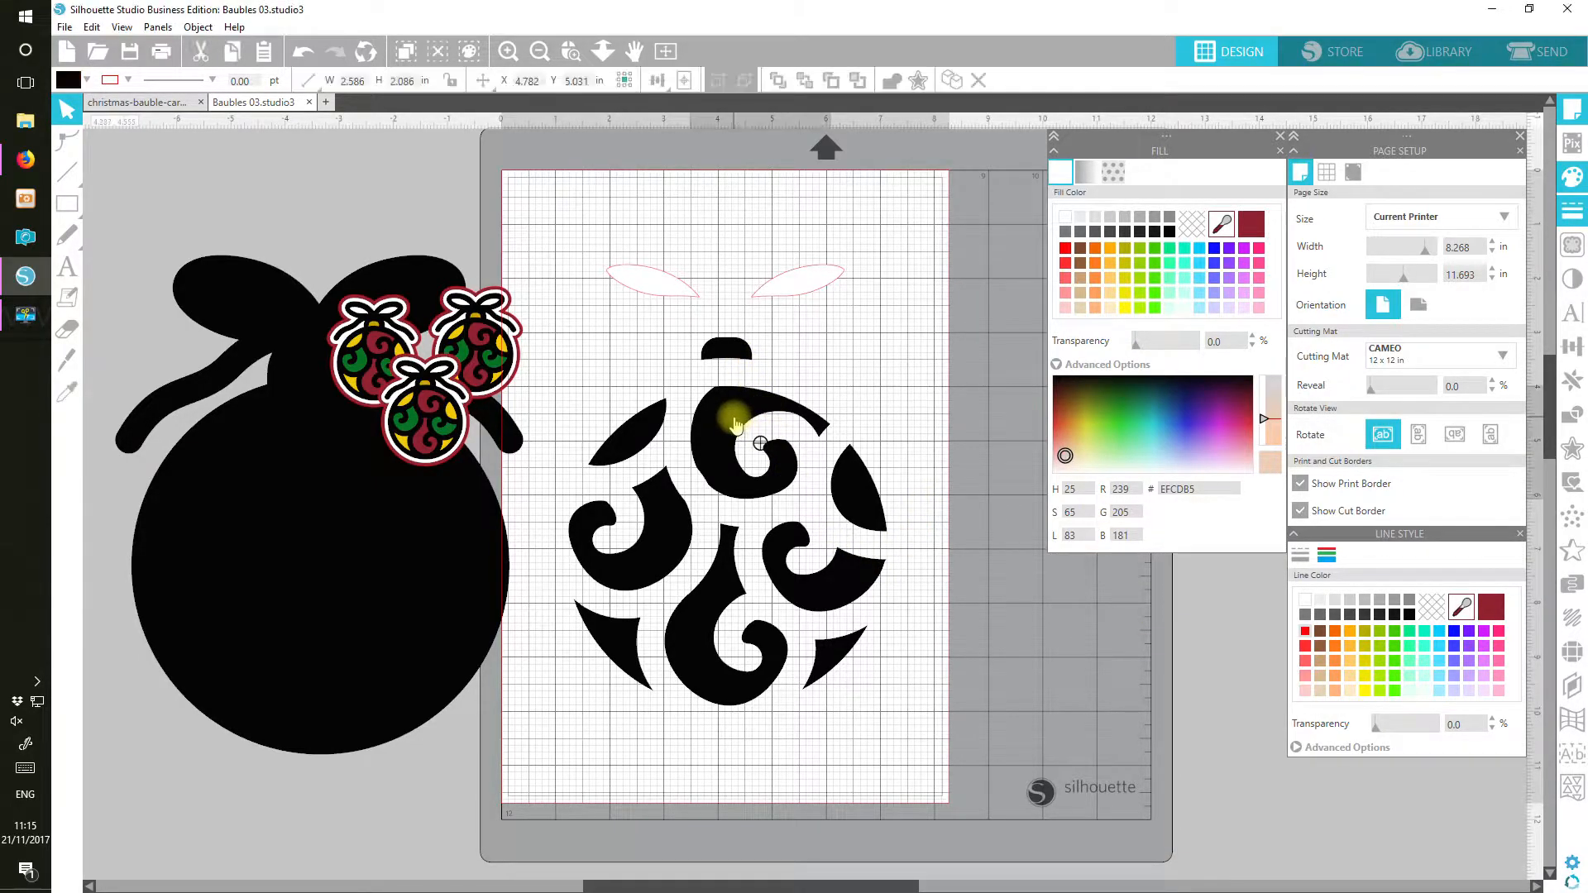
pyautogui.keyDown('shift'); pyautogui.click(703, 639); pyautogui.keyUp('shift')
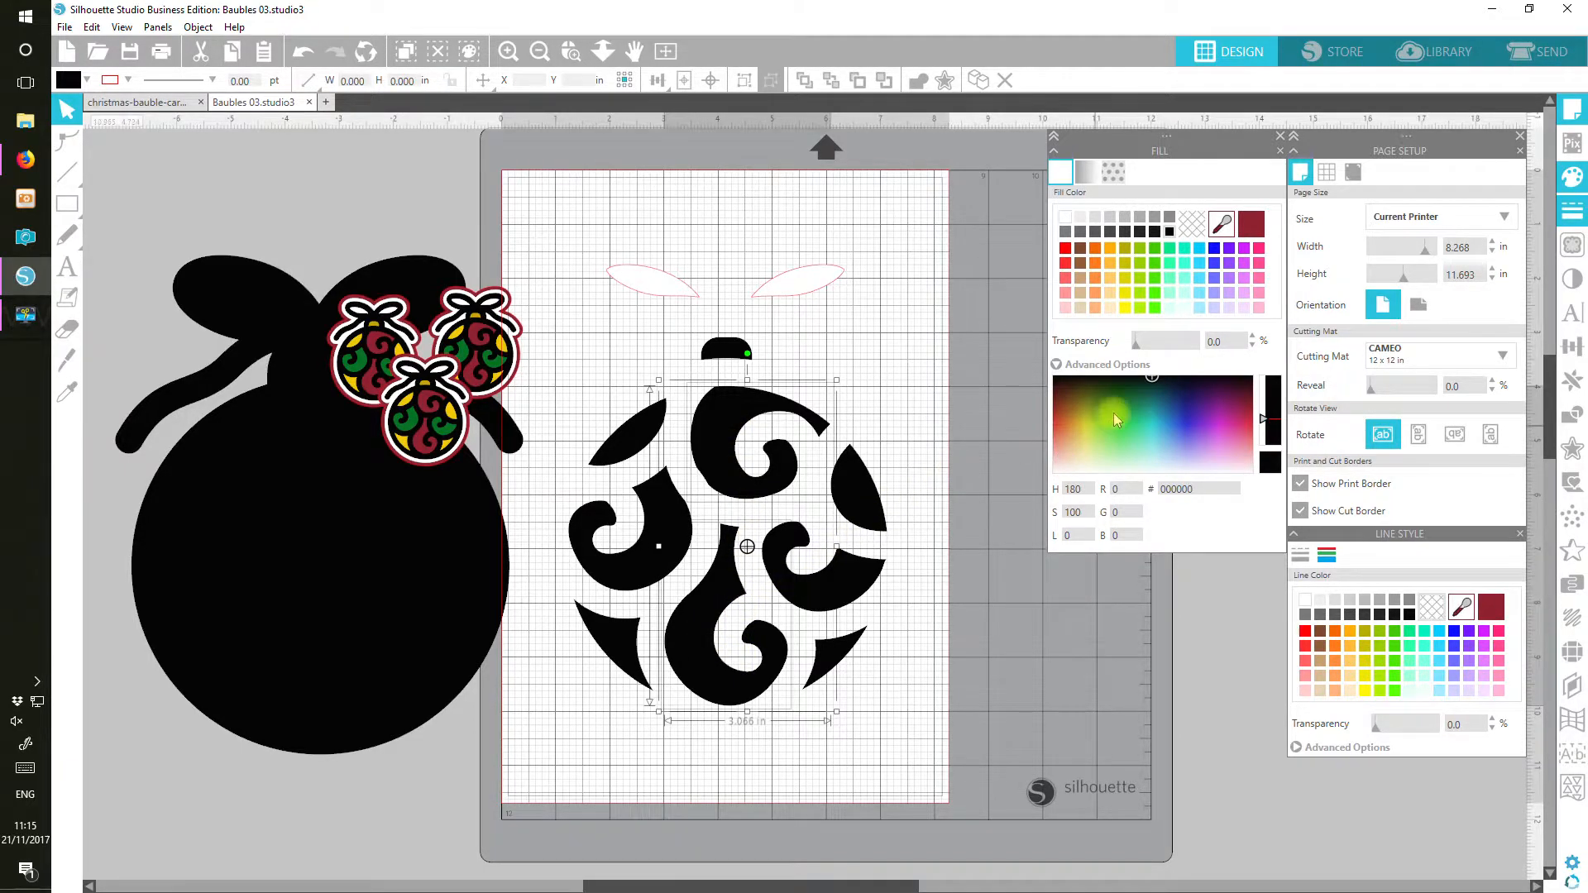
pyautogui.click(1253, 224)
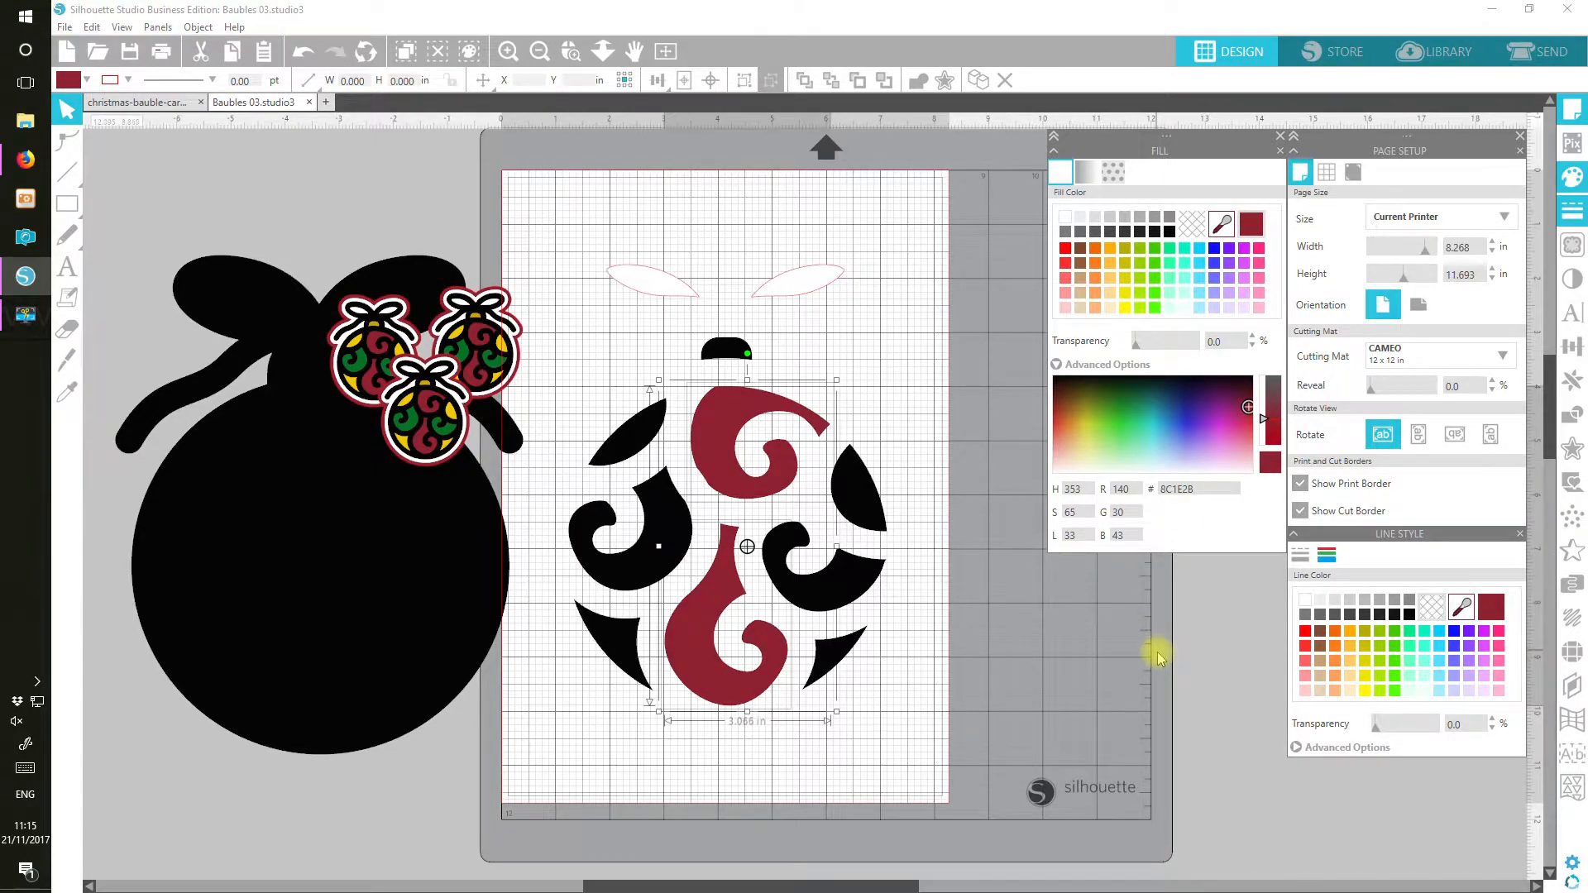
# Fill the four small edge pieces of the bauble with the yellow (EEC700) sampled from the pasted baubles.
pyautogui.click(626, 444)
pyautogui.keyDown('shift'); pyautogui.click(853, 484); pyautogui.keyUp('shift')
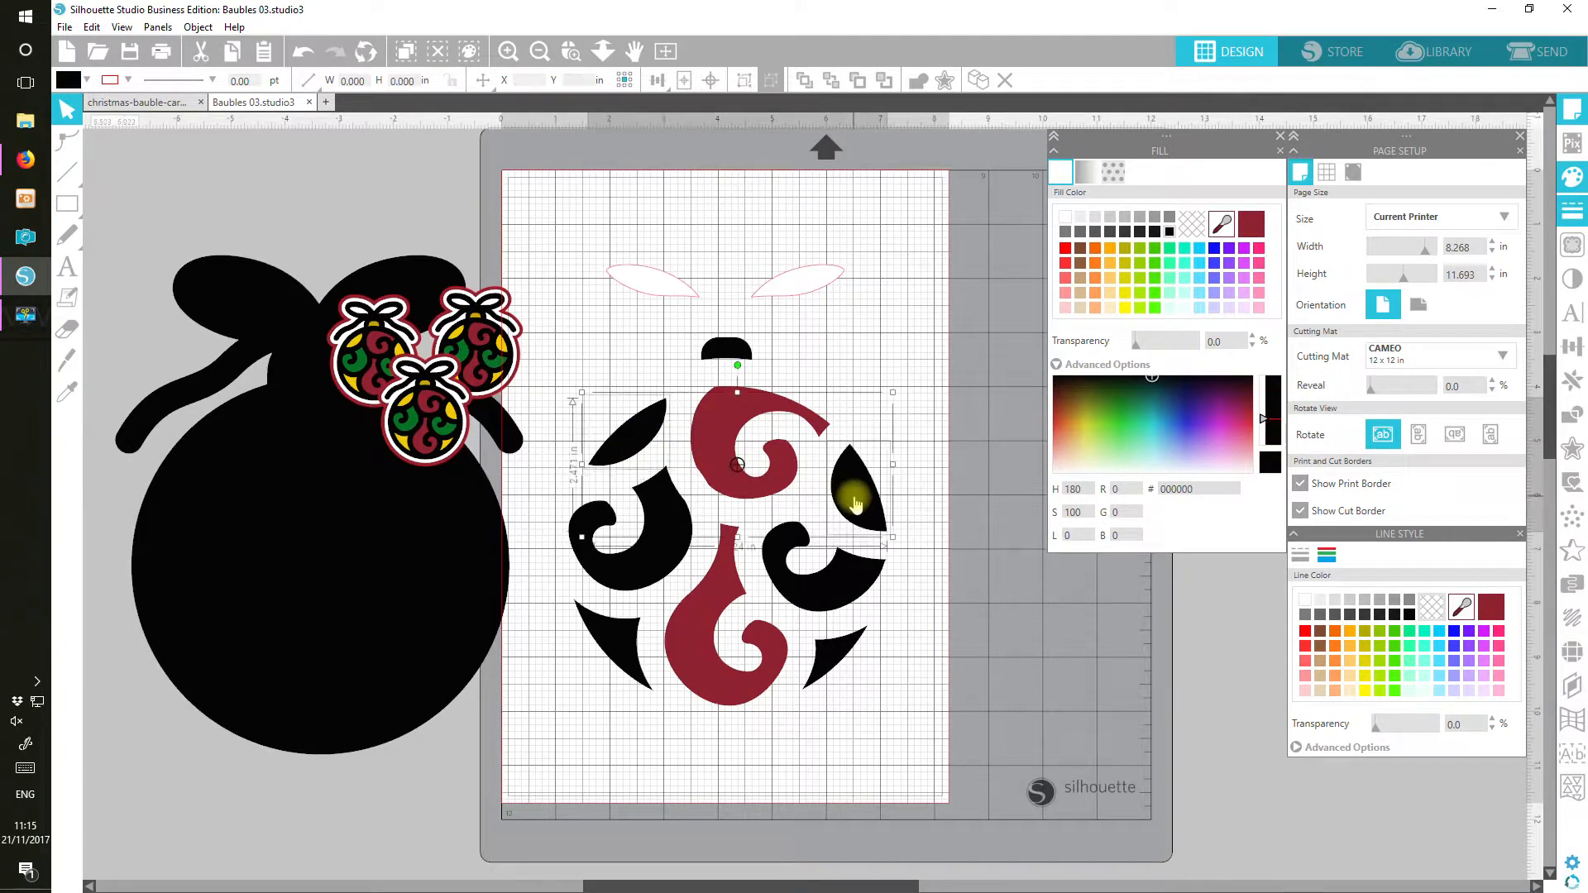
pyautogui.keyDown('shift'); pyautogui.click(830, 665); pyautogui.keyUp('shift')
pyautogui.keyDown('shift'); pyautogui.click(612, 641); pyautogui.keyUp('shift')
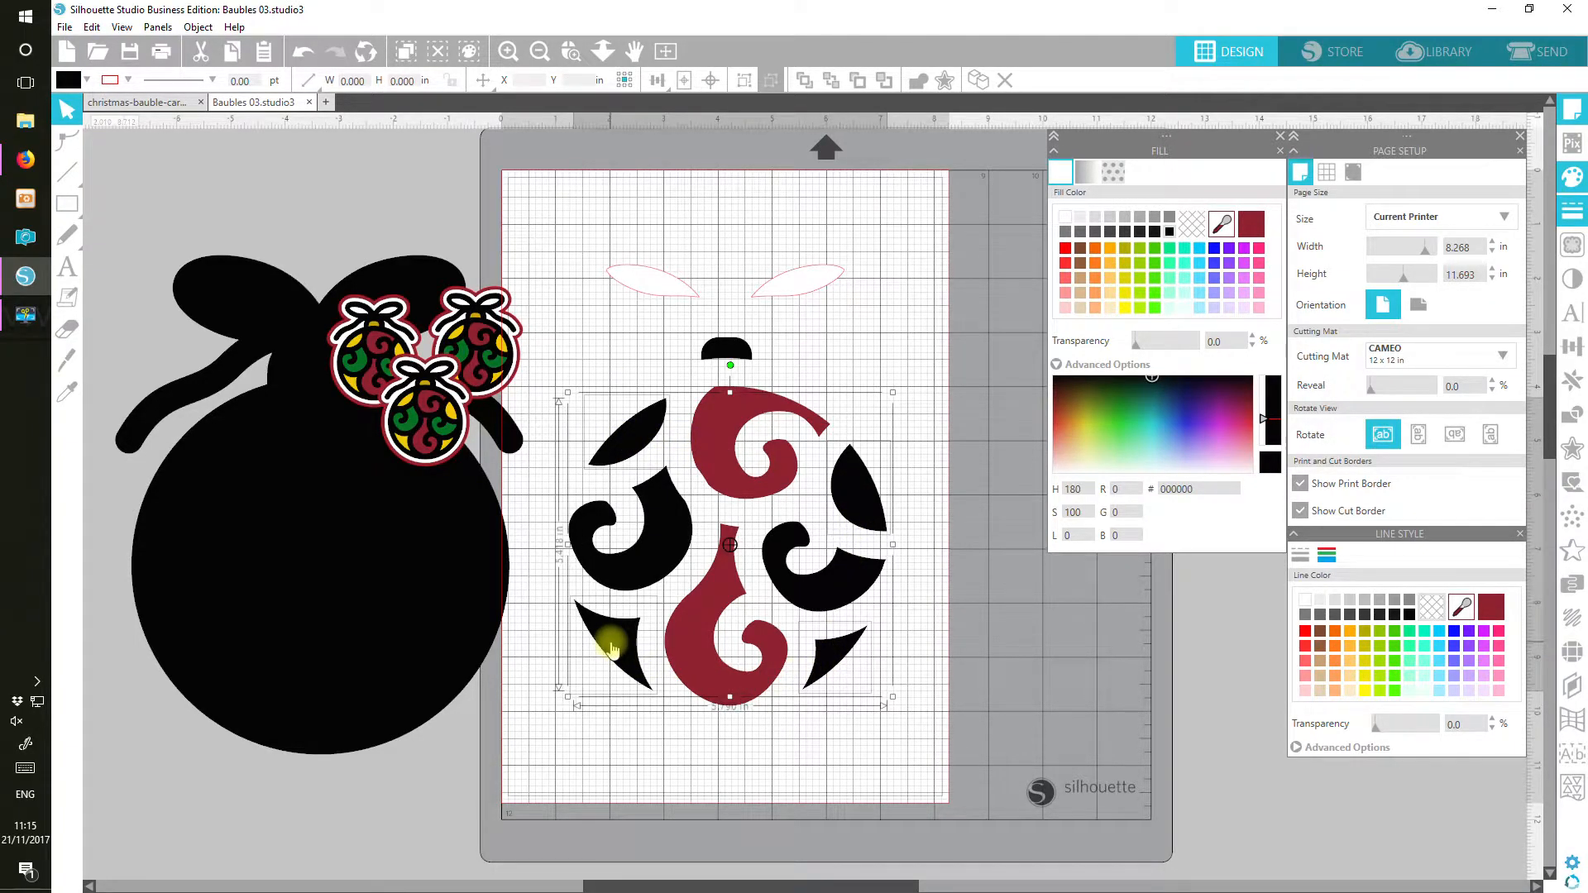
pyautogui.click(1223, 223)
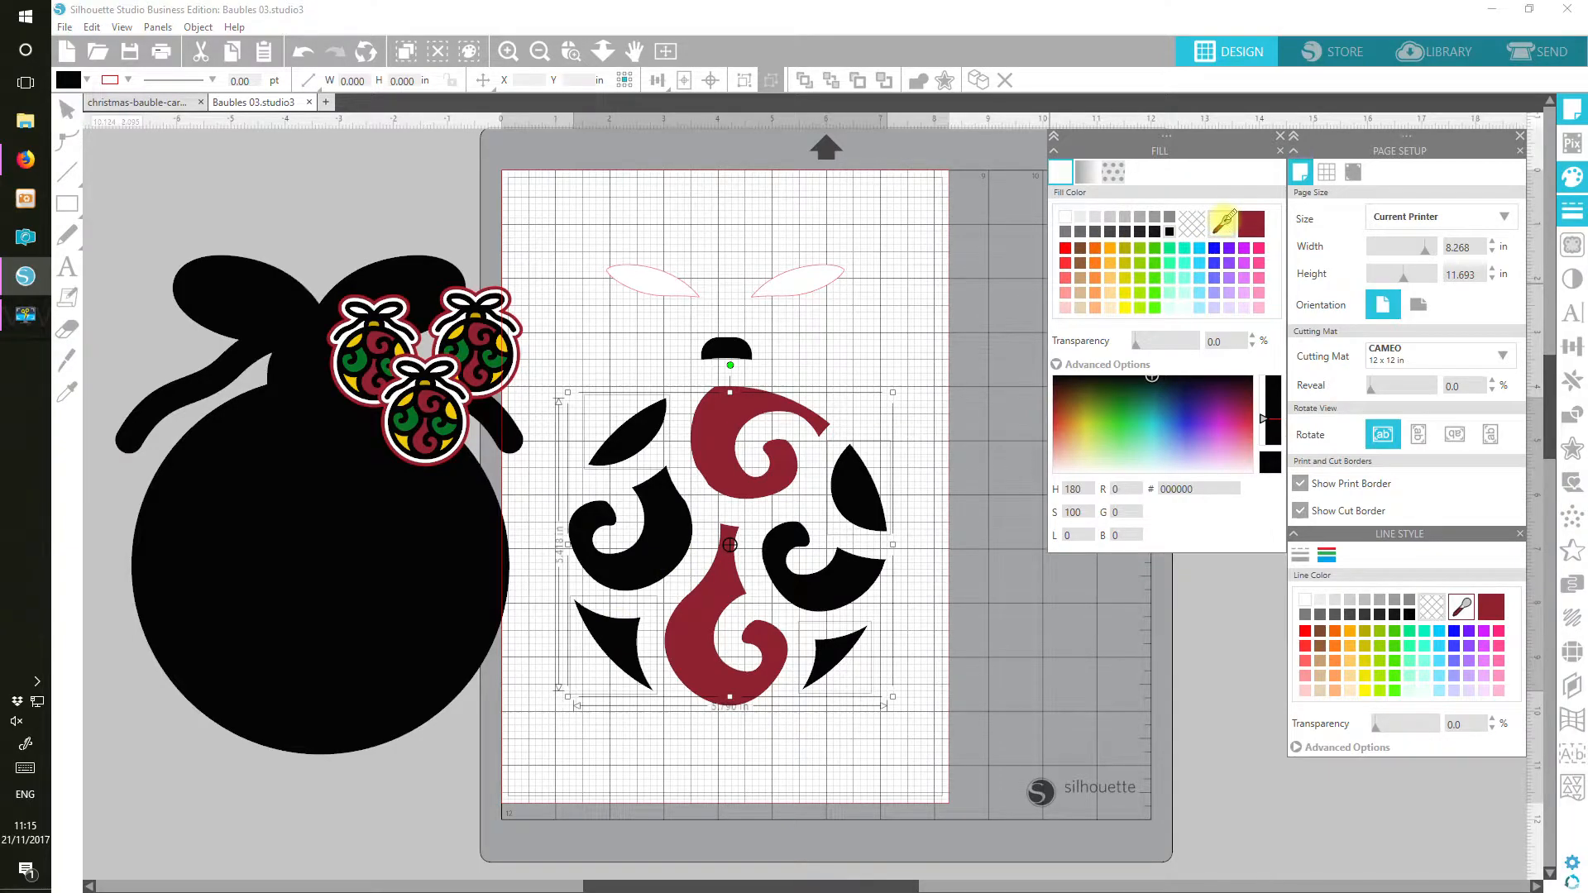
pyautogui.click(455, 407)
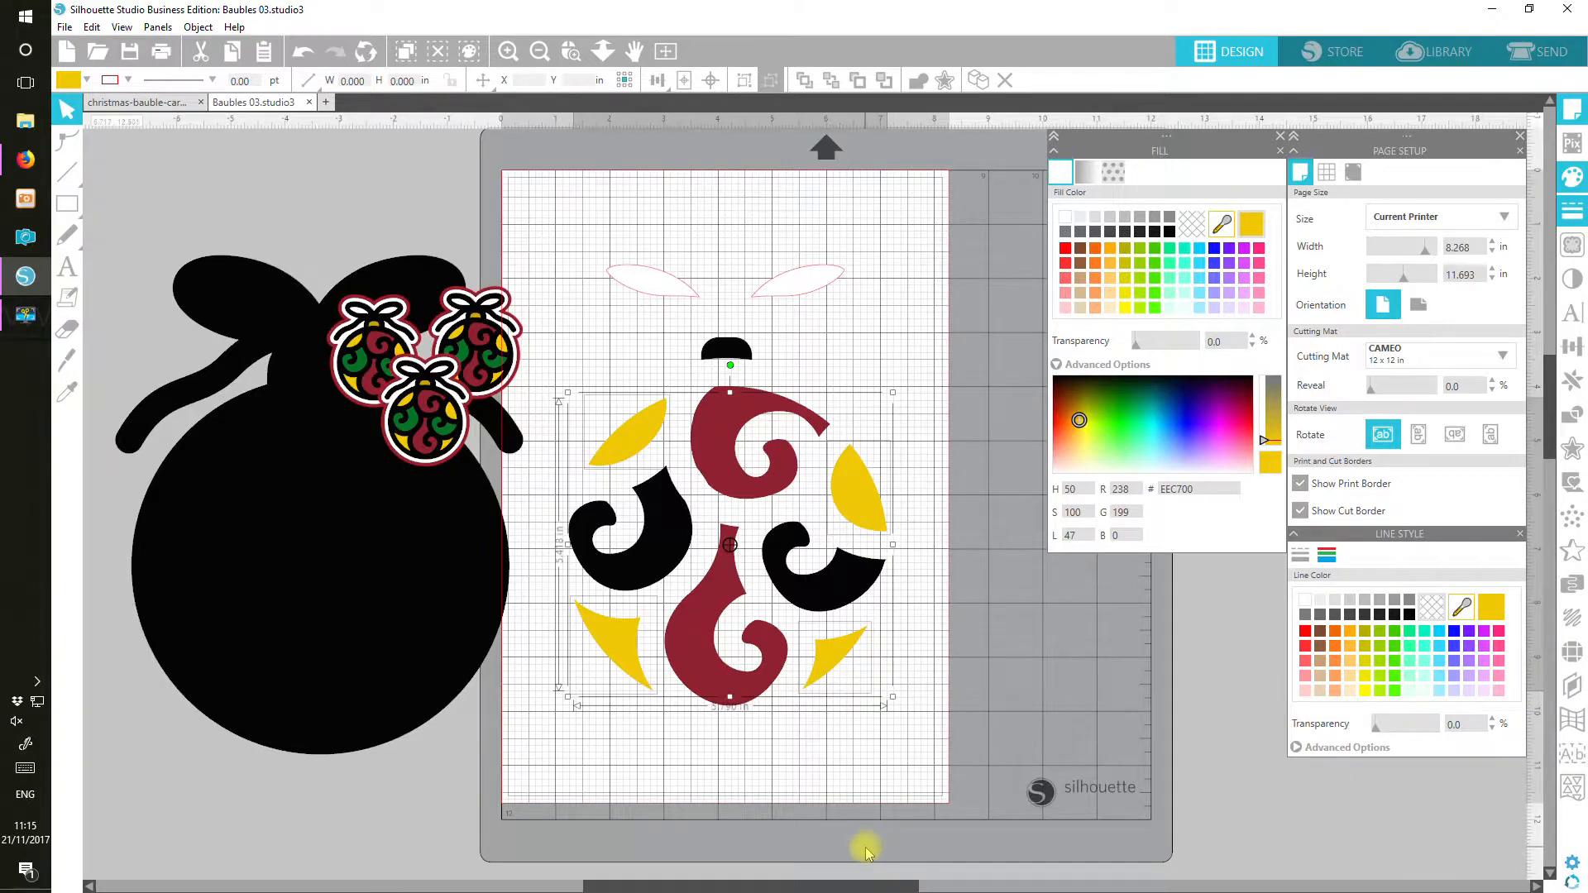
# Fill the two side swirl pieces of the bauble with the green (006E20) sampled from the pasted baubles.
pyautogui.click(654, 563)
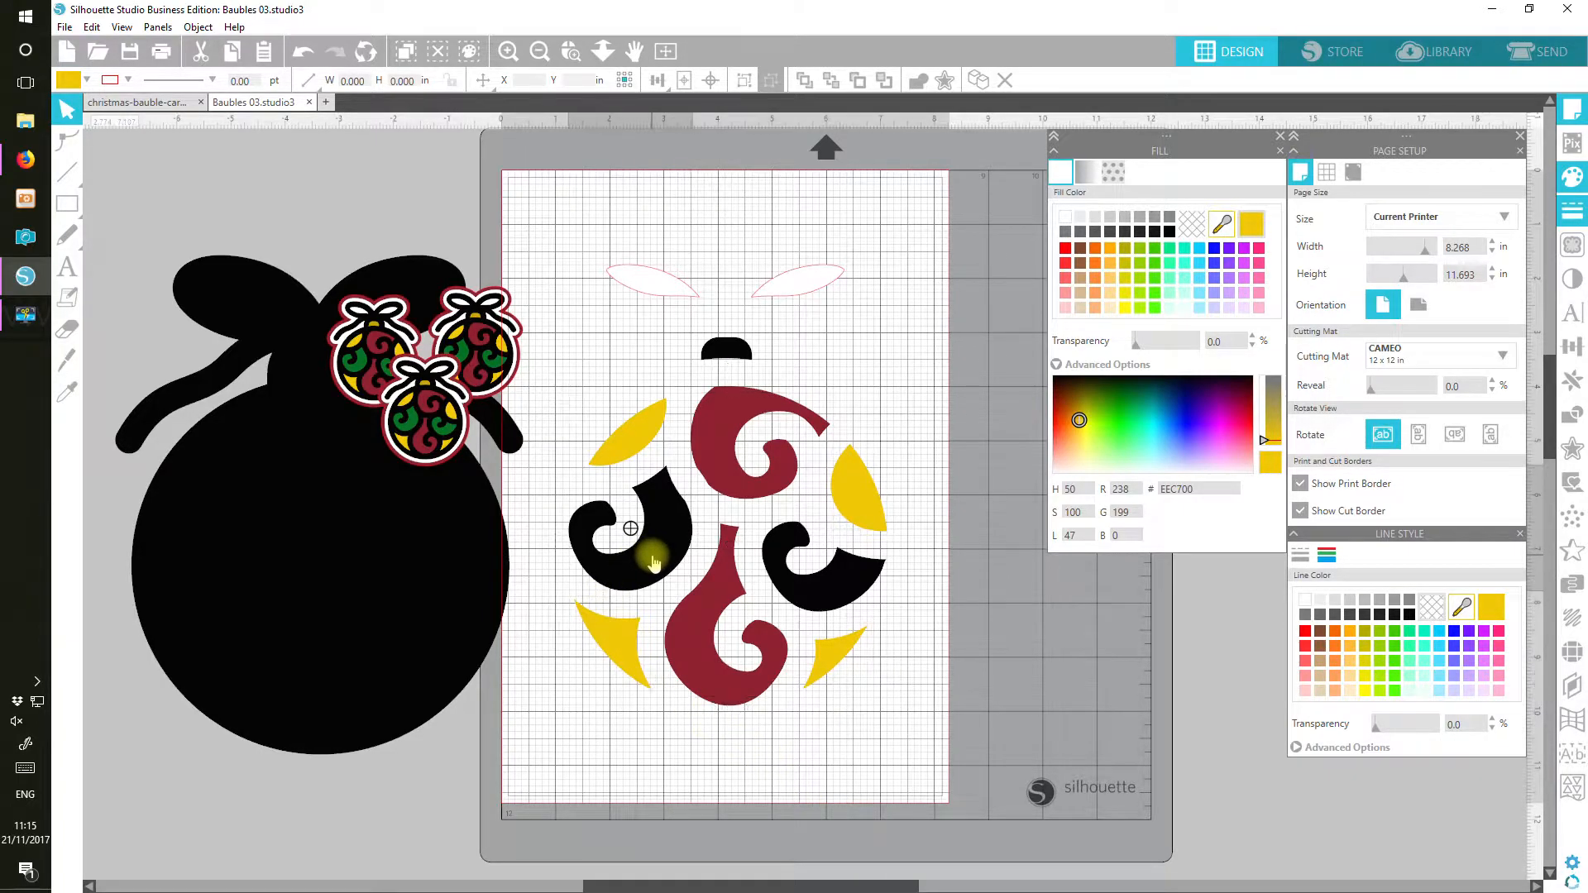
pyautogui.keyDown('shift'); pyautogui.click(828, 589); pyautogui.keyUp('shift')
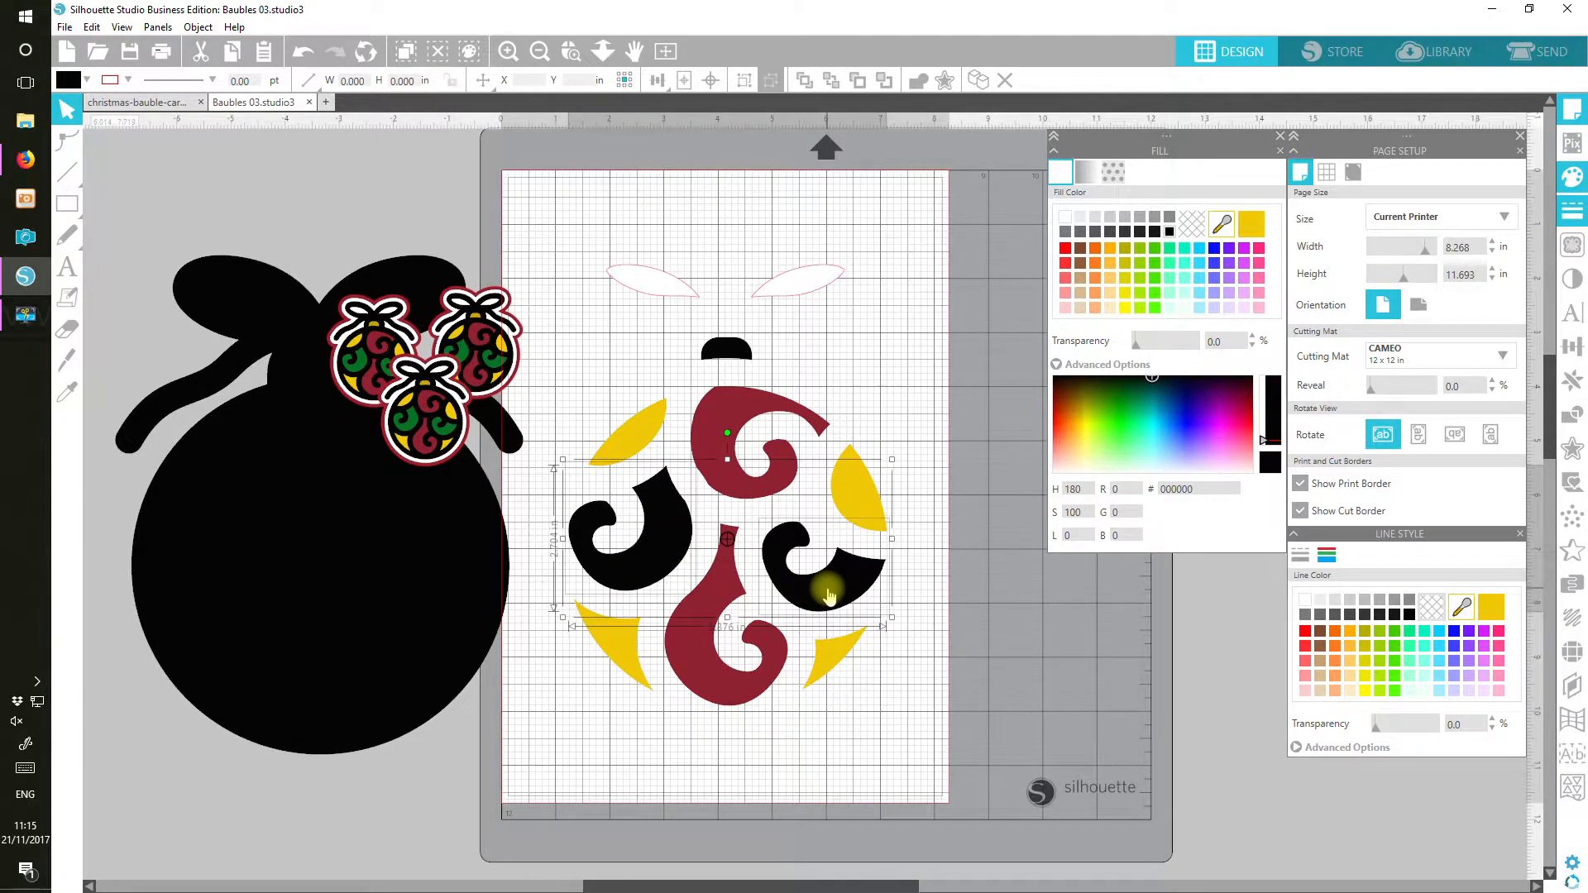
pyautogui.click(1224, 225)
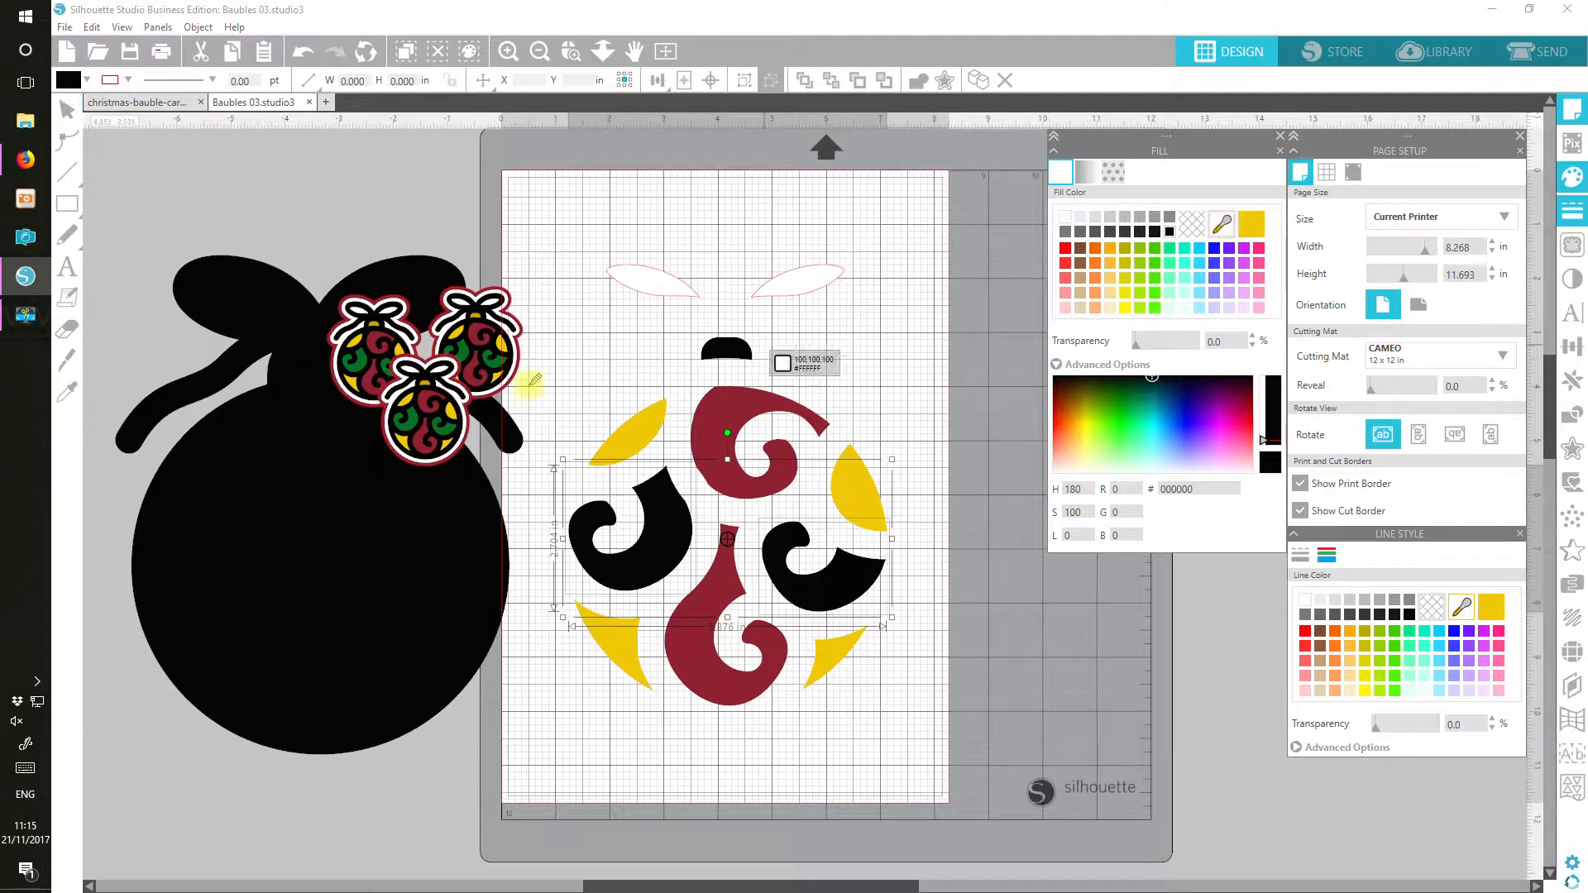
pyautogui.click(442, 431)
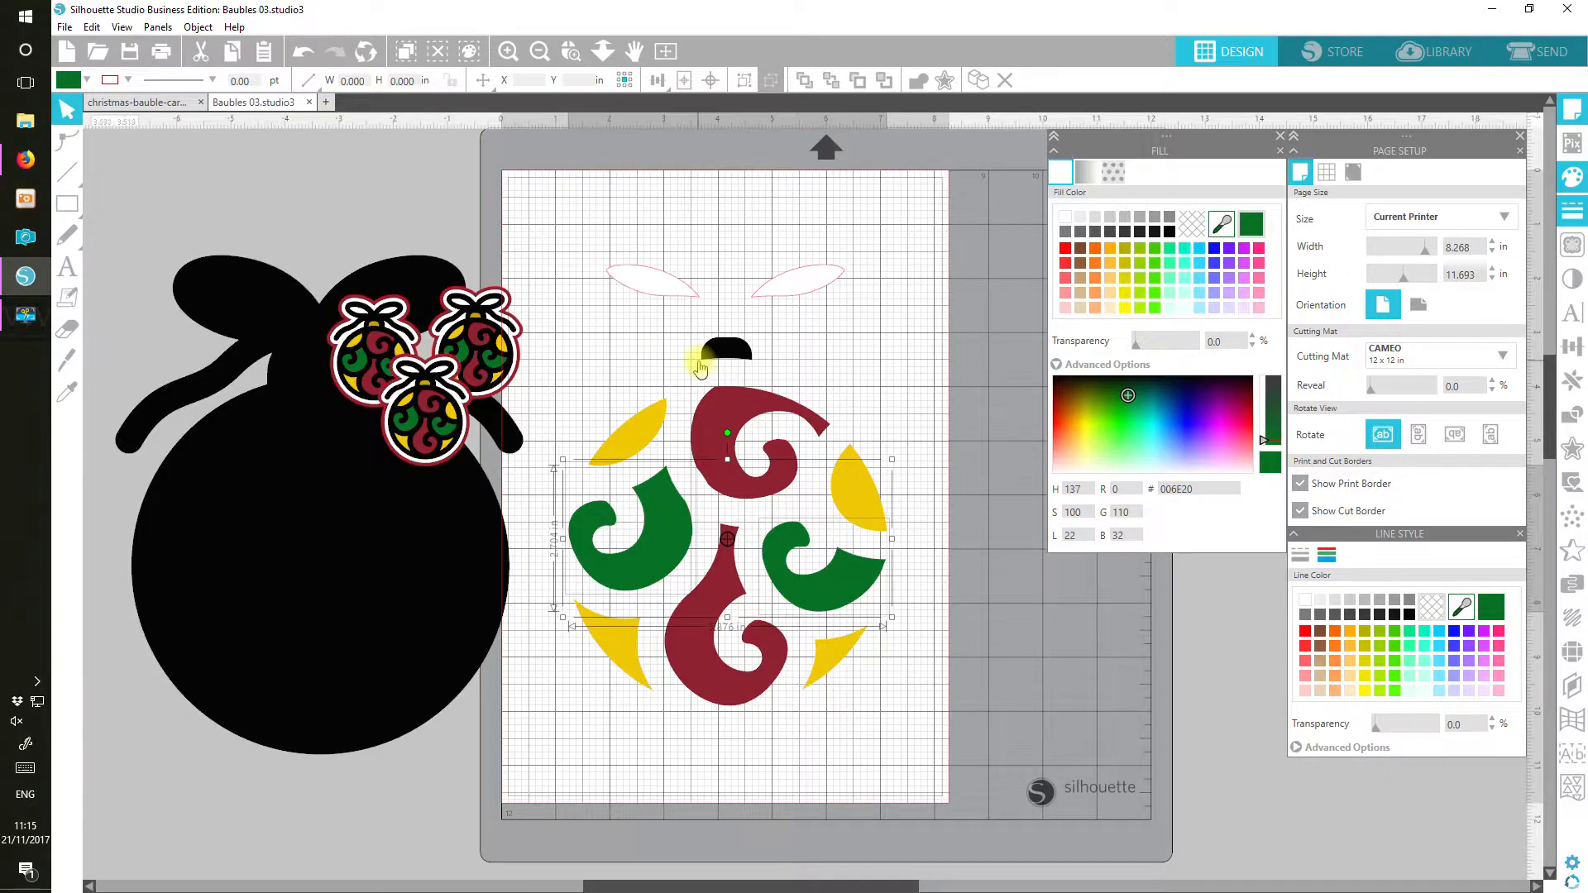
# Fill the small cap piece above the bauble with the black (000000) sampled from the pasted baubles.
pyautogui.click(743, 351)
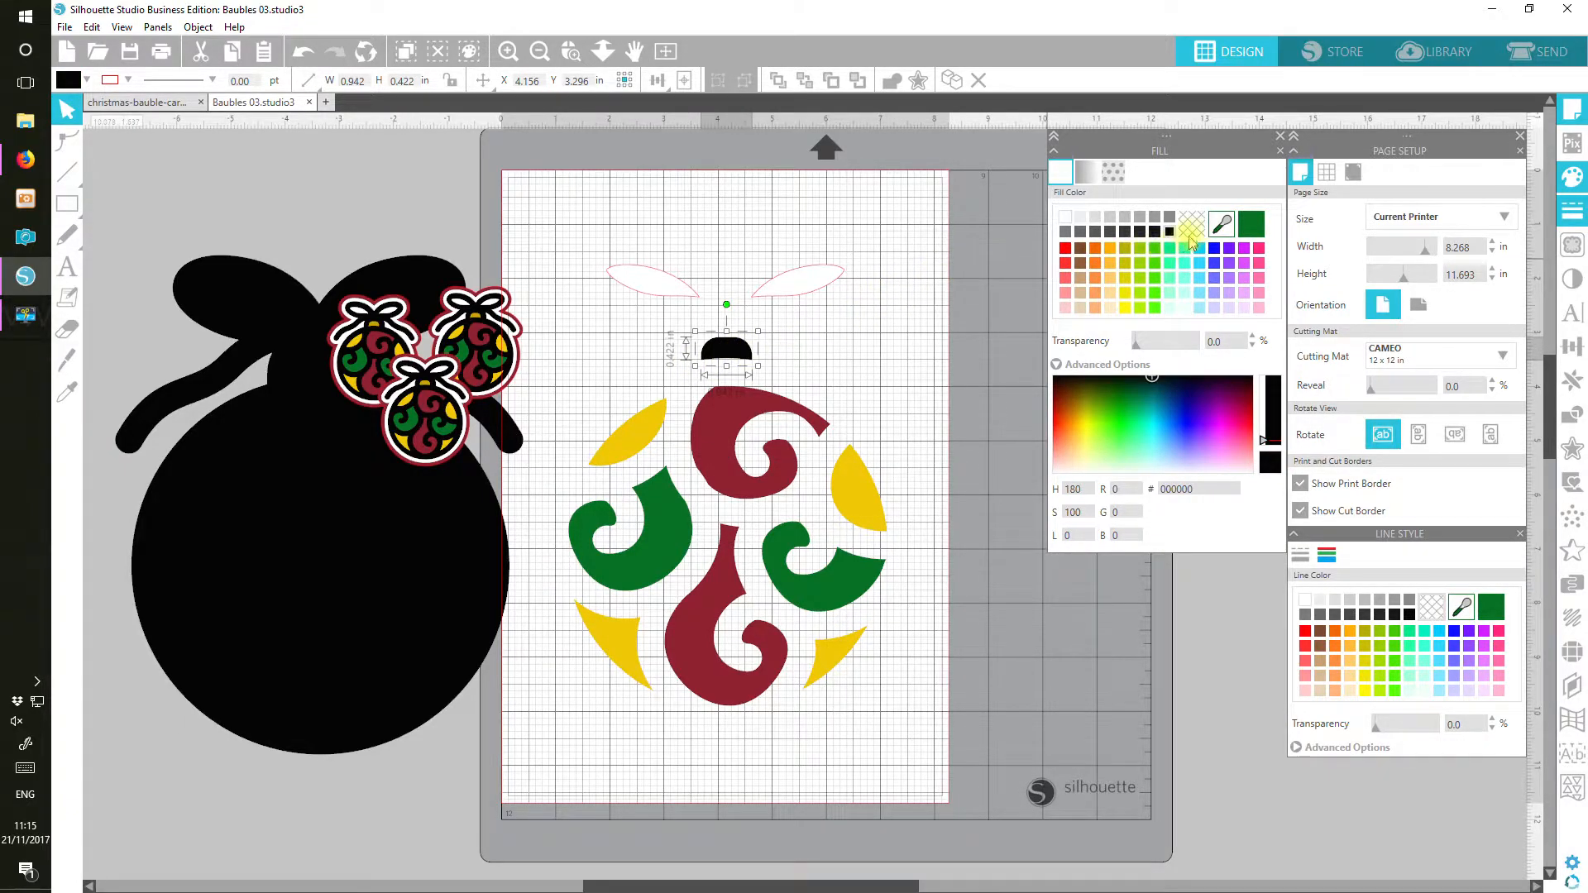
pyautogui.click(1222, 223)
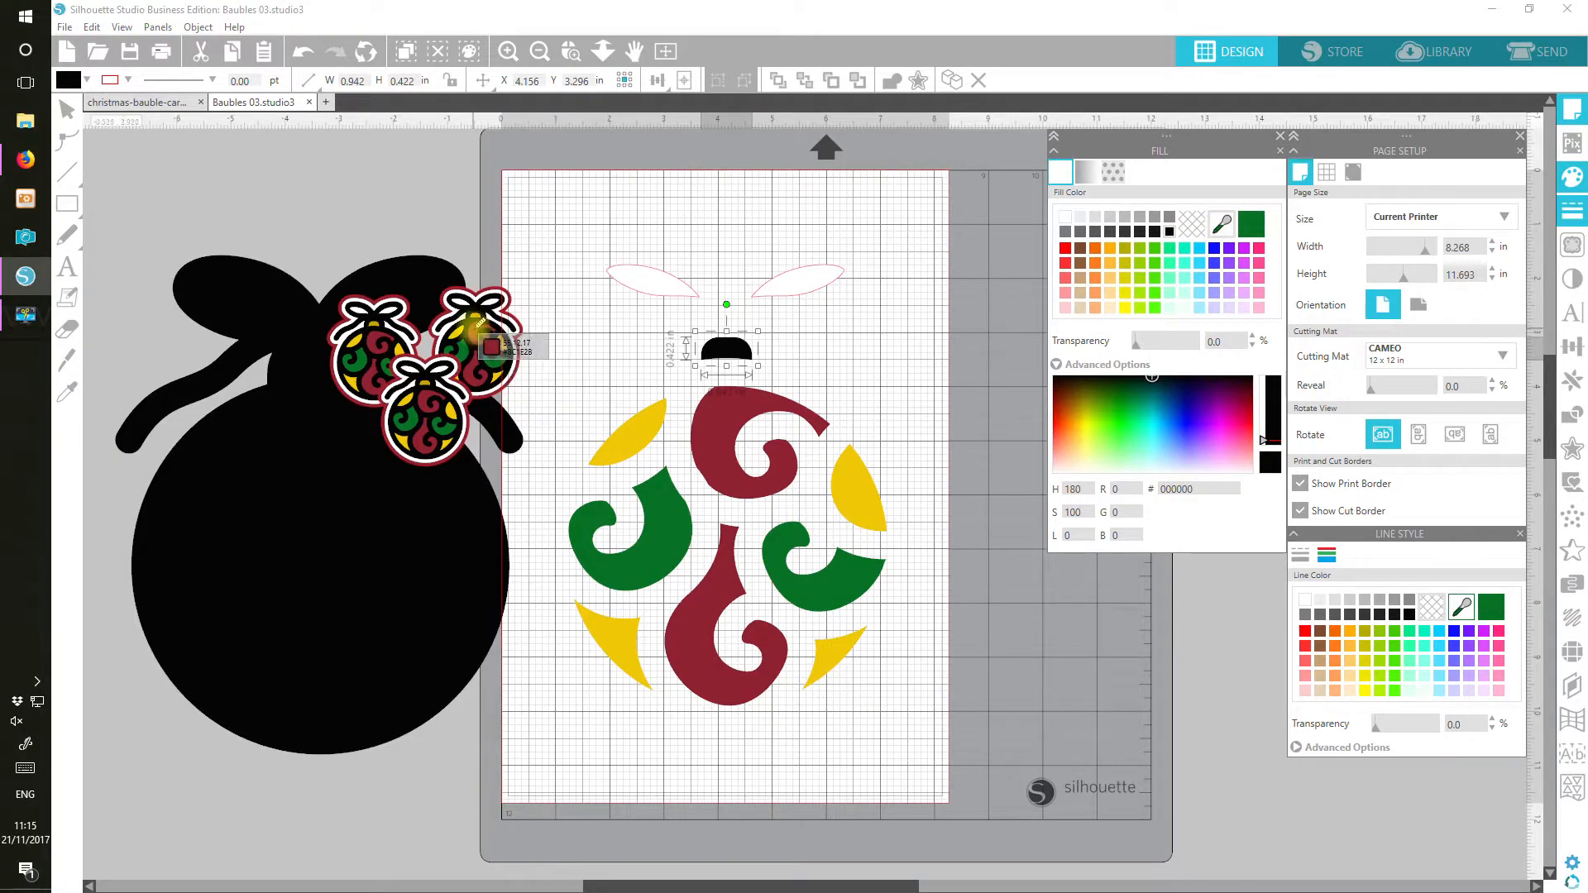
pyautogui.click(474, 318)
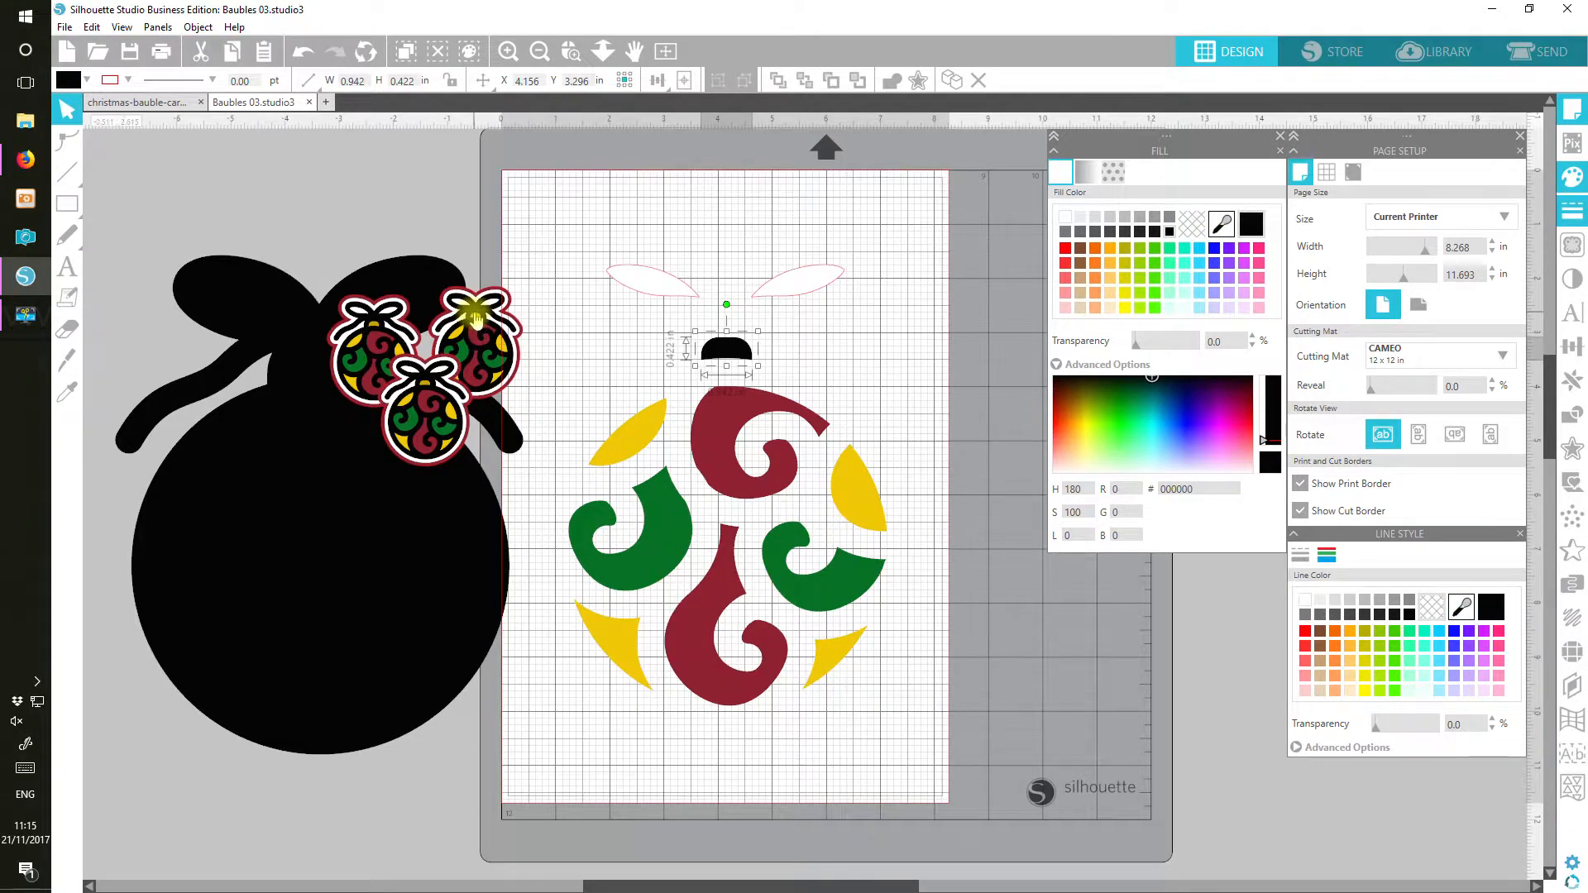
# Refill the small cap piece above the bauble with the gold (C8A200) sampled from the pasted baubles.
pyautogui.click(1222, 224)
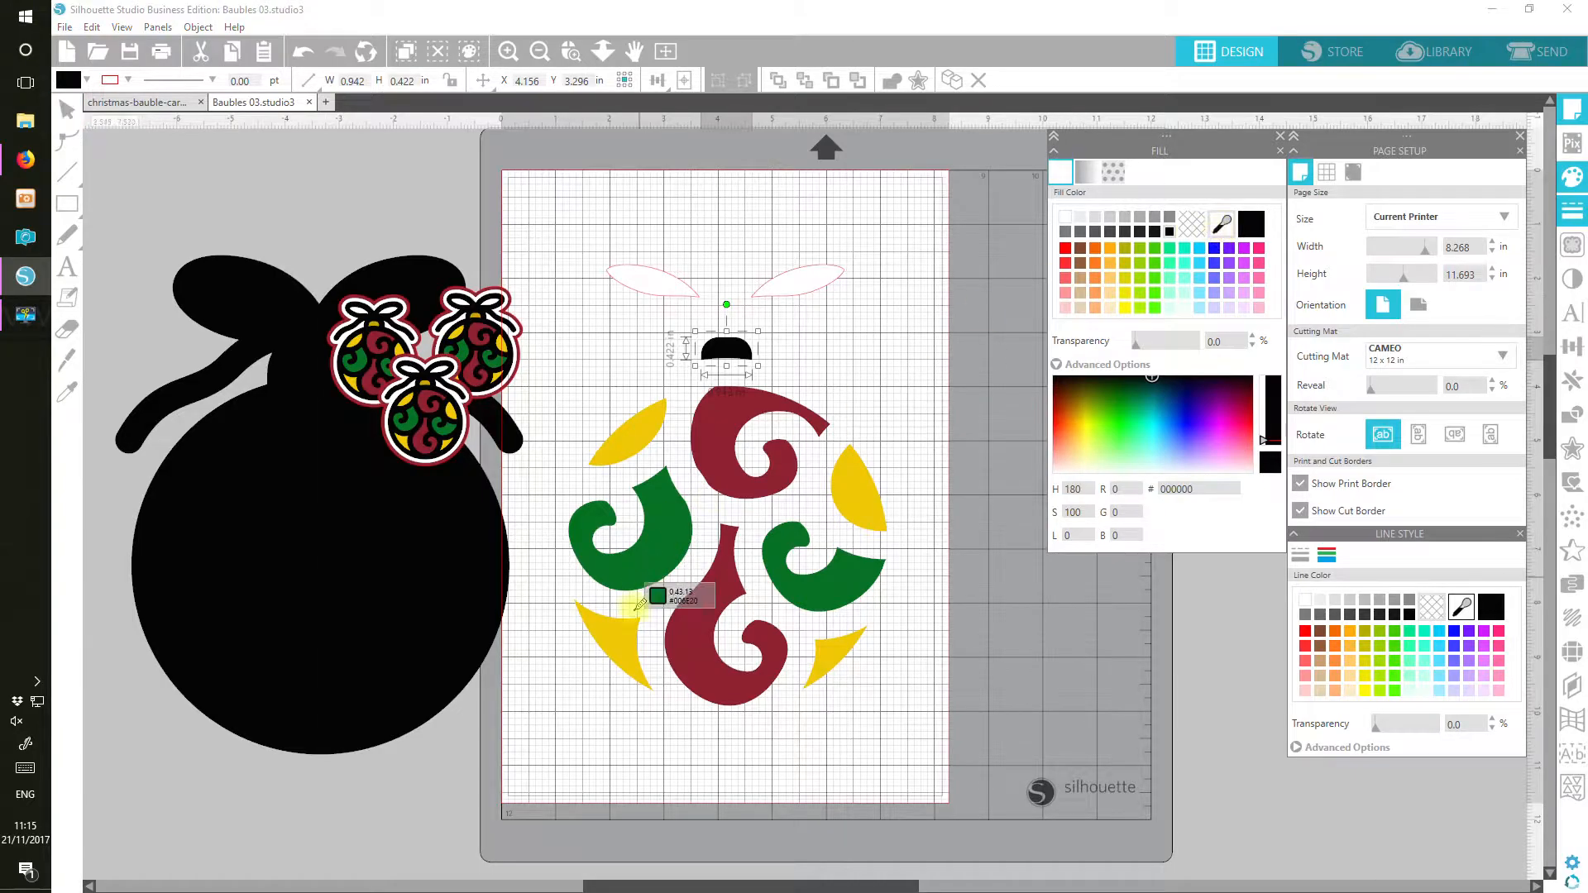
pyautogui.click(423, 379)
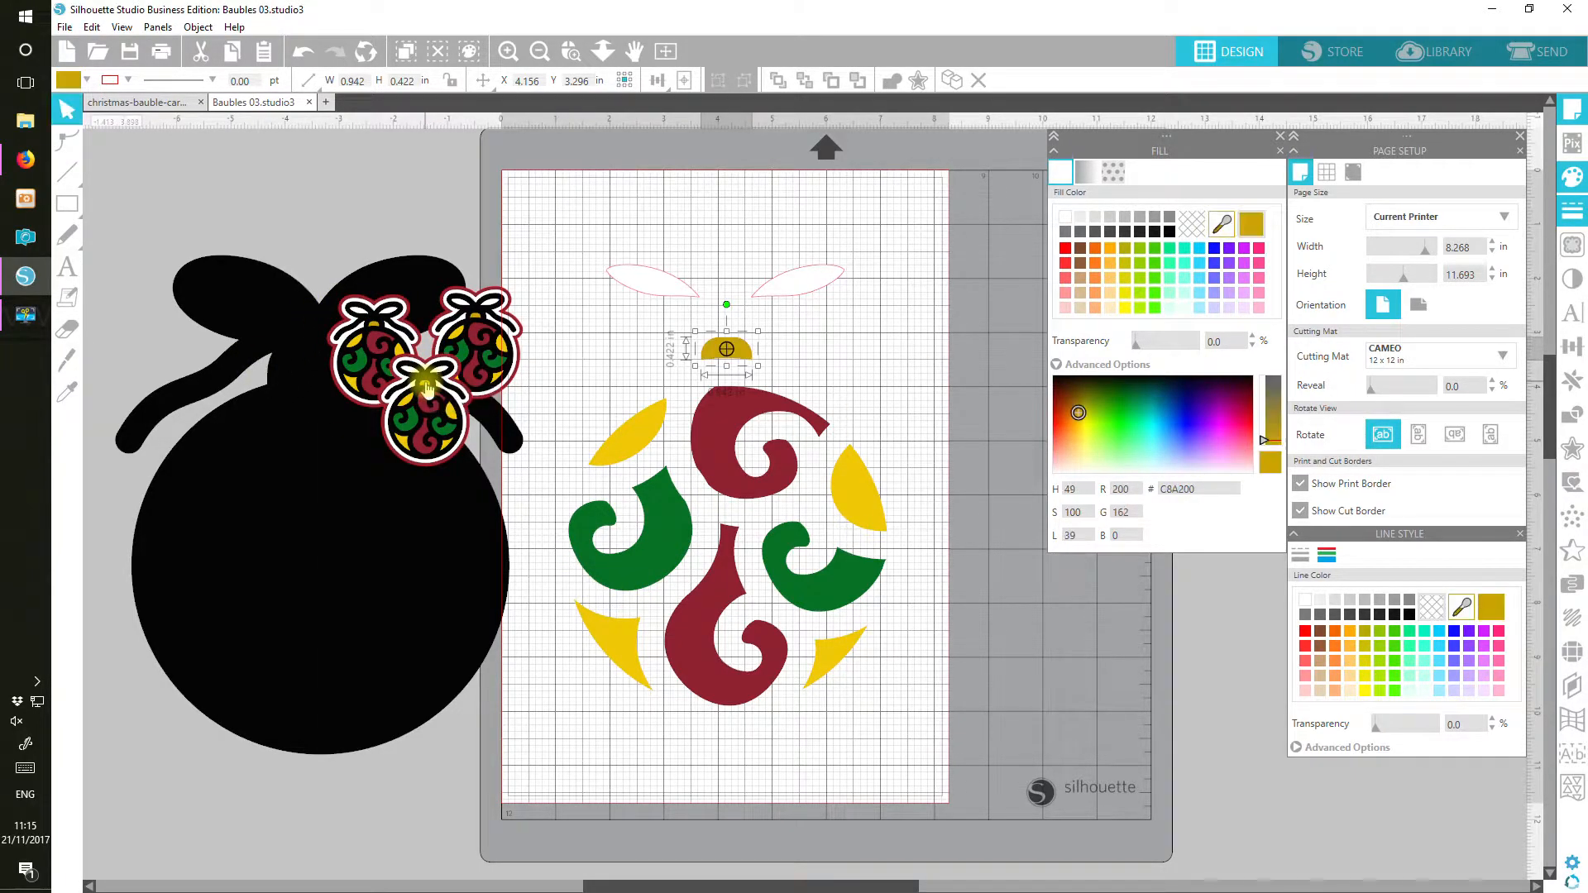
pyautogui.click(915, 732)
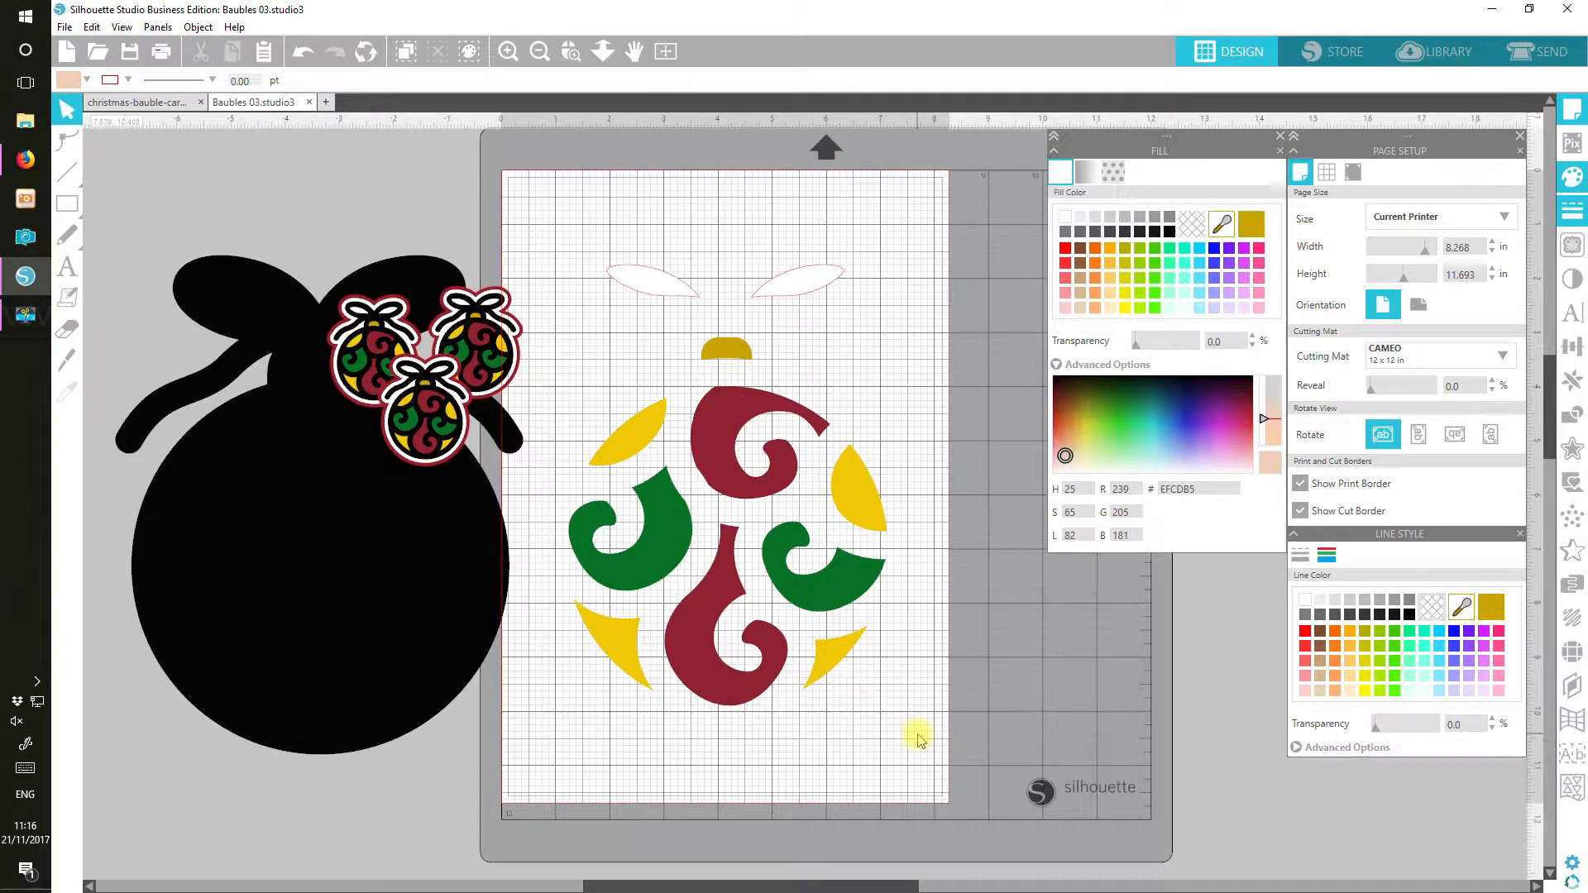
# Group all the coloured bauble pieces together with the two unfilled bow loop shapes.
pyautogui.moveTo(889, 729); pyautogui.dragTo(551, 378)
pyautogui.moveTo(614, 441); pyautogui.dragTo(581, 340)
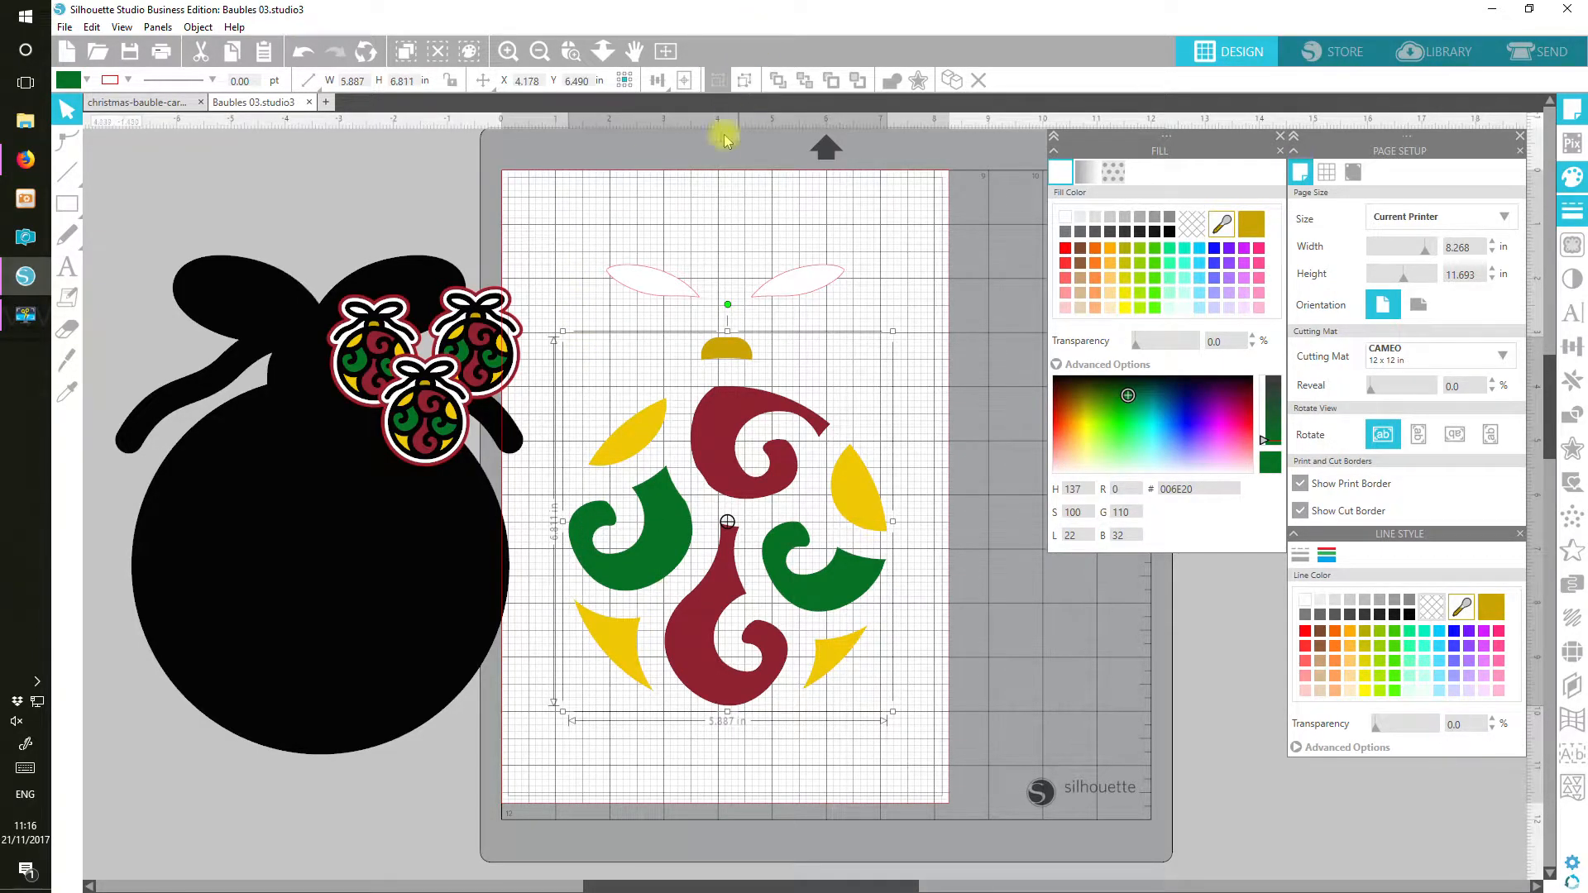
pyautogui.moveTo(568, 213); pyautogui.dragTo(903, 701)
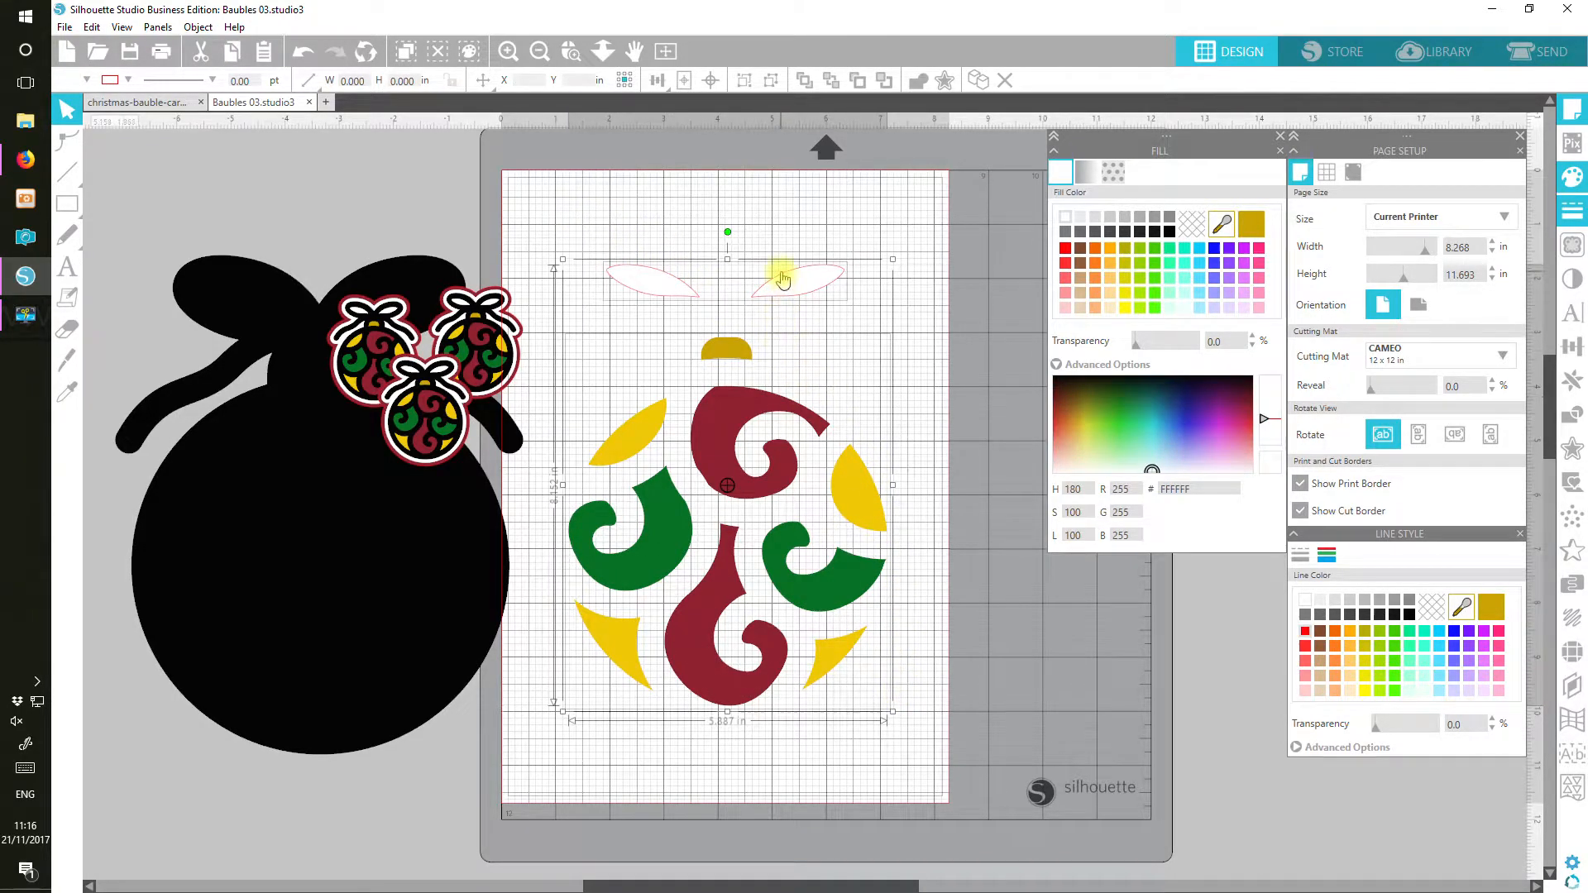
pyautogui.click(744, 81)
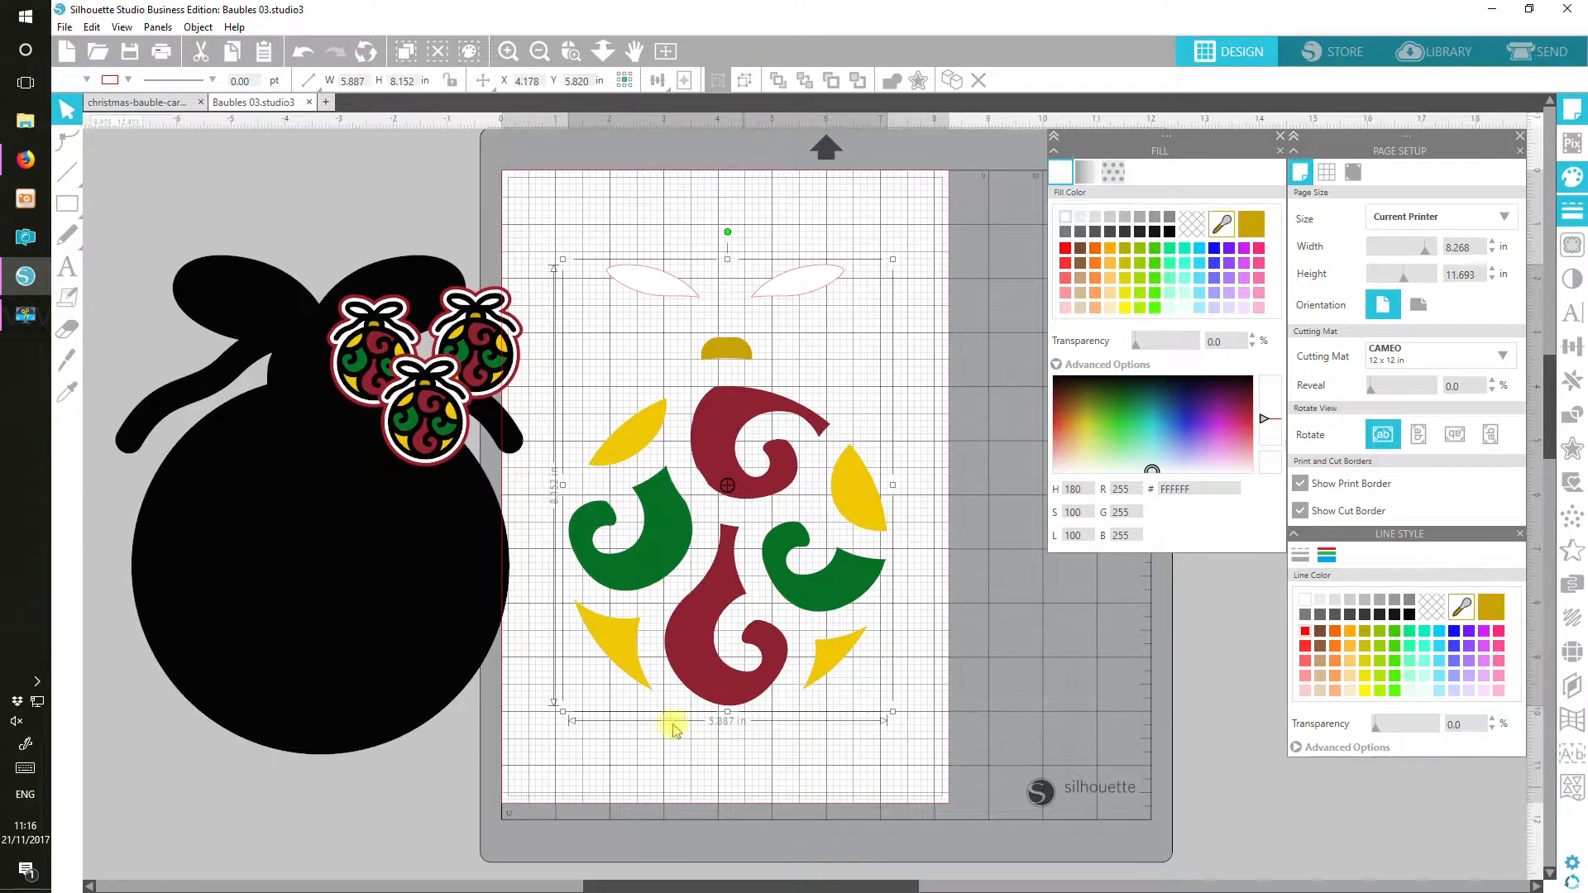
# Remove the pasted reference baubles from the design and centre-align the black silhouette with the grouped pieces on the page.
pyautogui.click(428, 435)
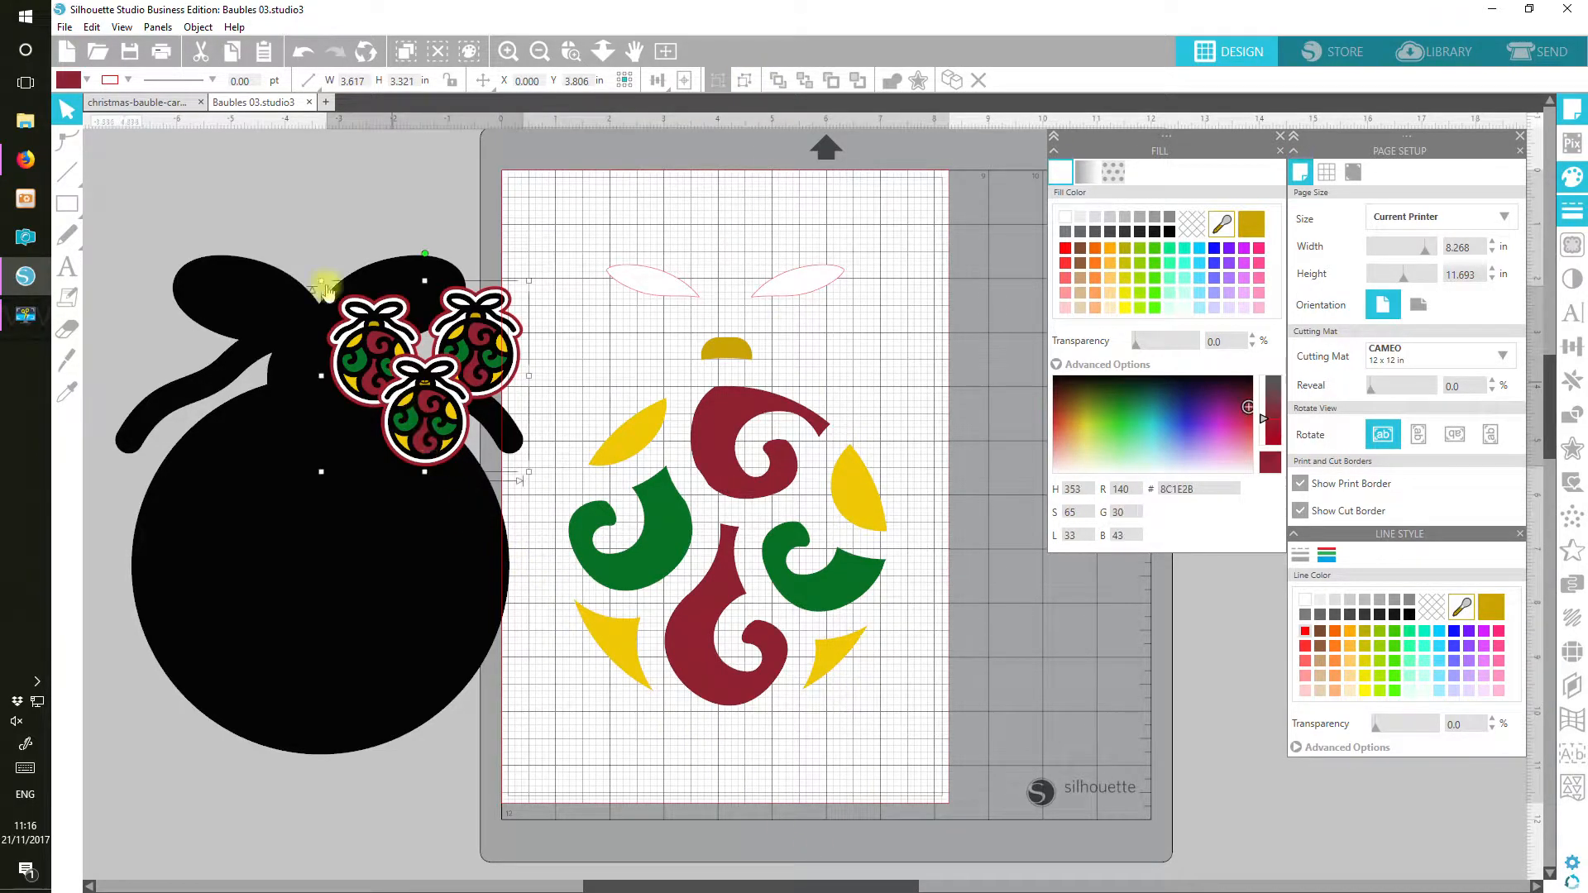
pyautogui.click(200, 51)
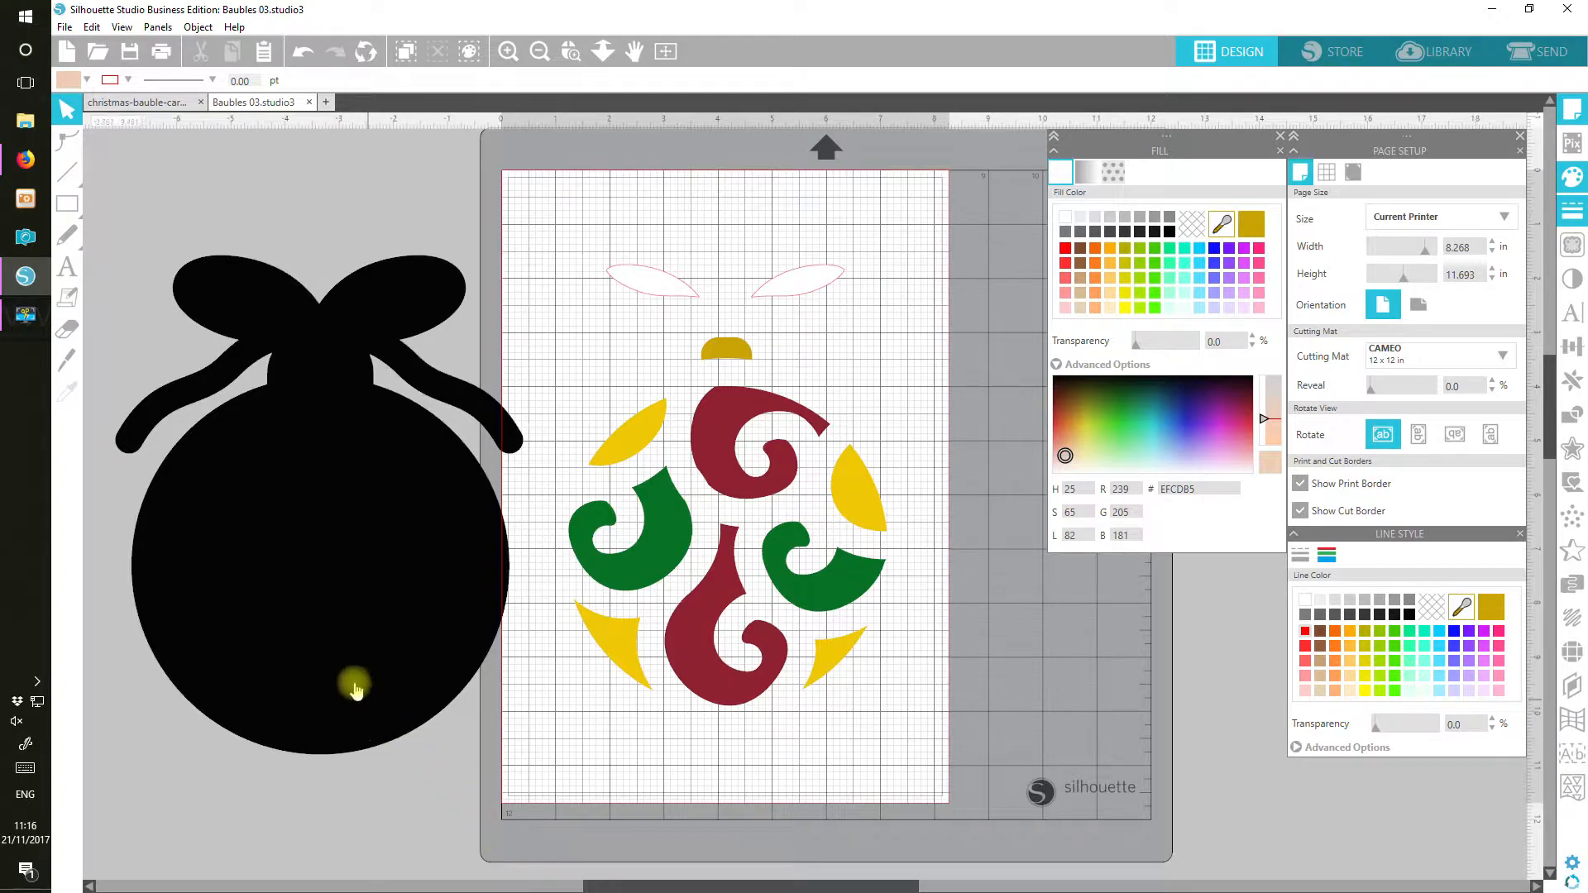
pyautogui.moveTo(406, 576); pyautogui.dragTo(674, 550)
pyautogui.moveTo(779, 797); pyautogui.dragTo(653, 577)
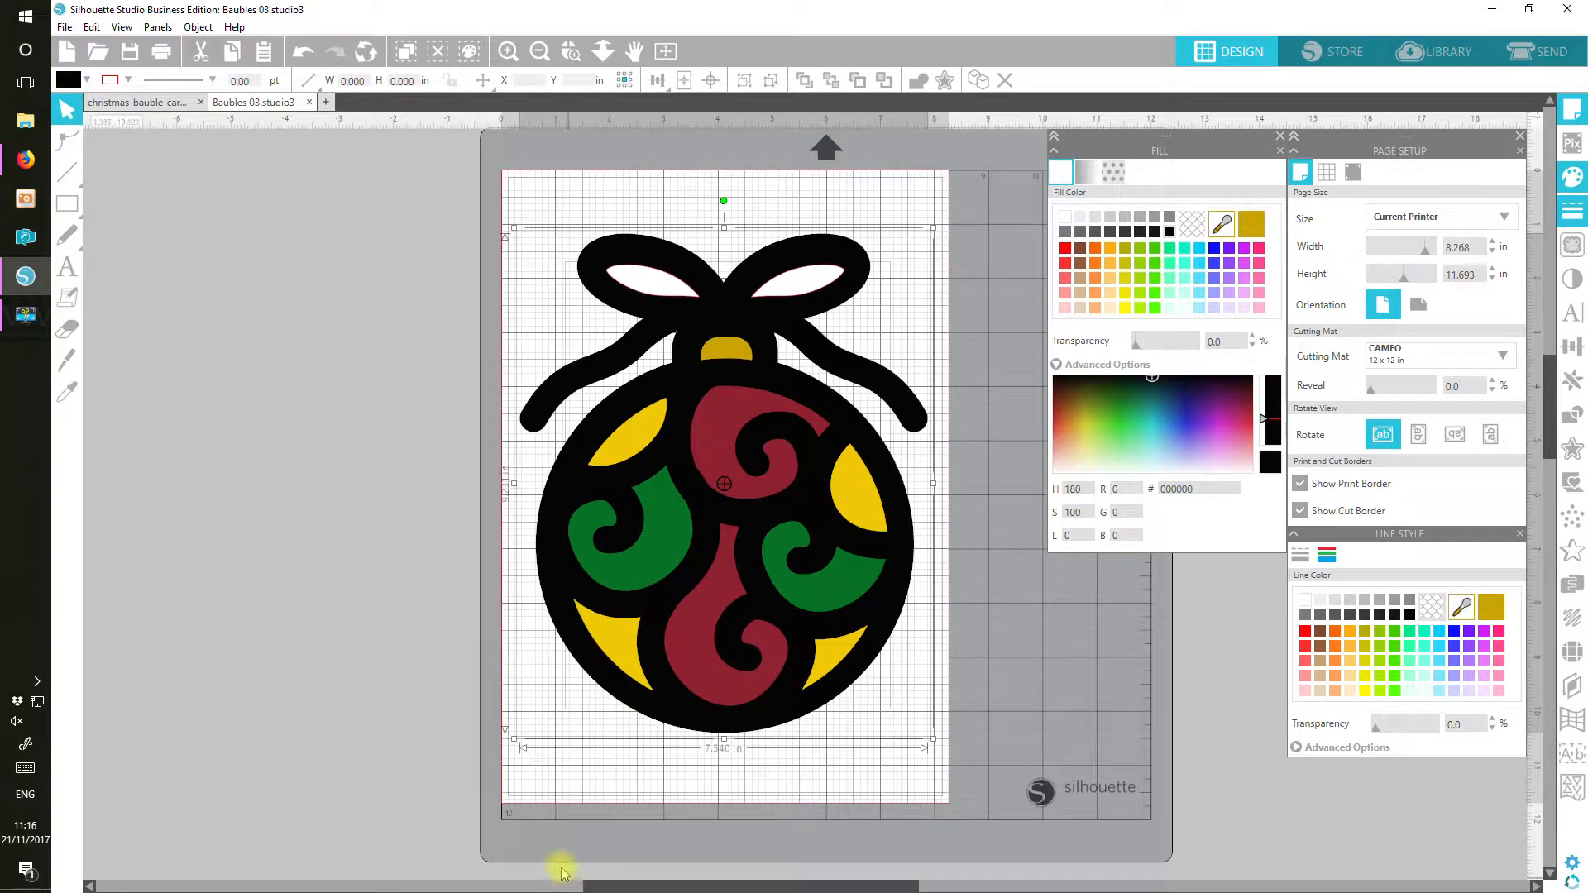
pyautogui.click(713, 82)
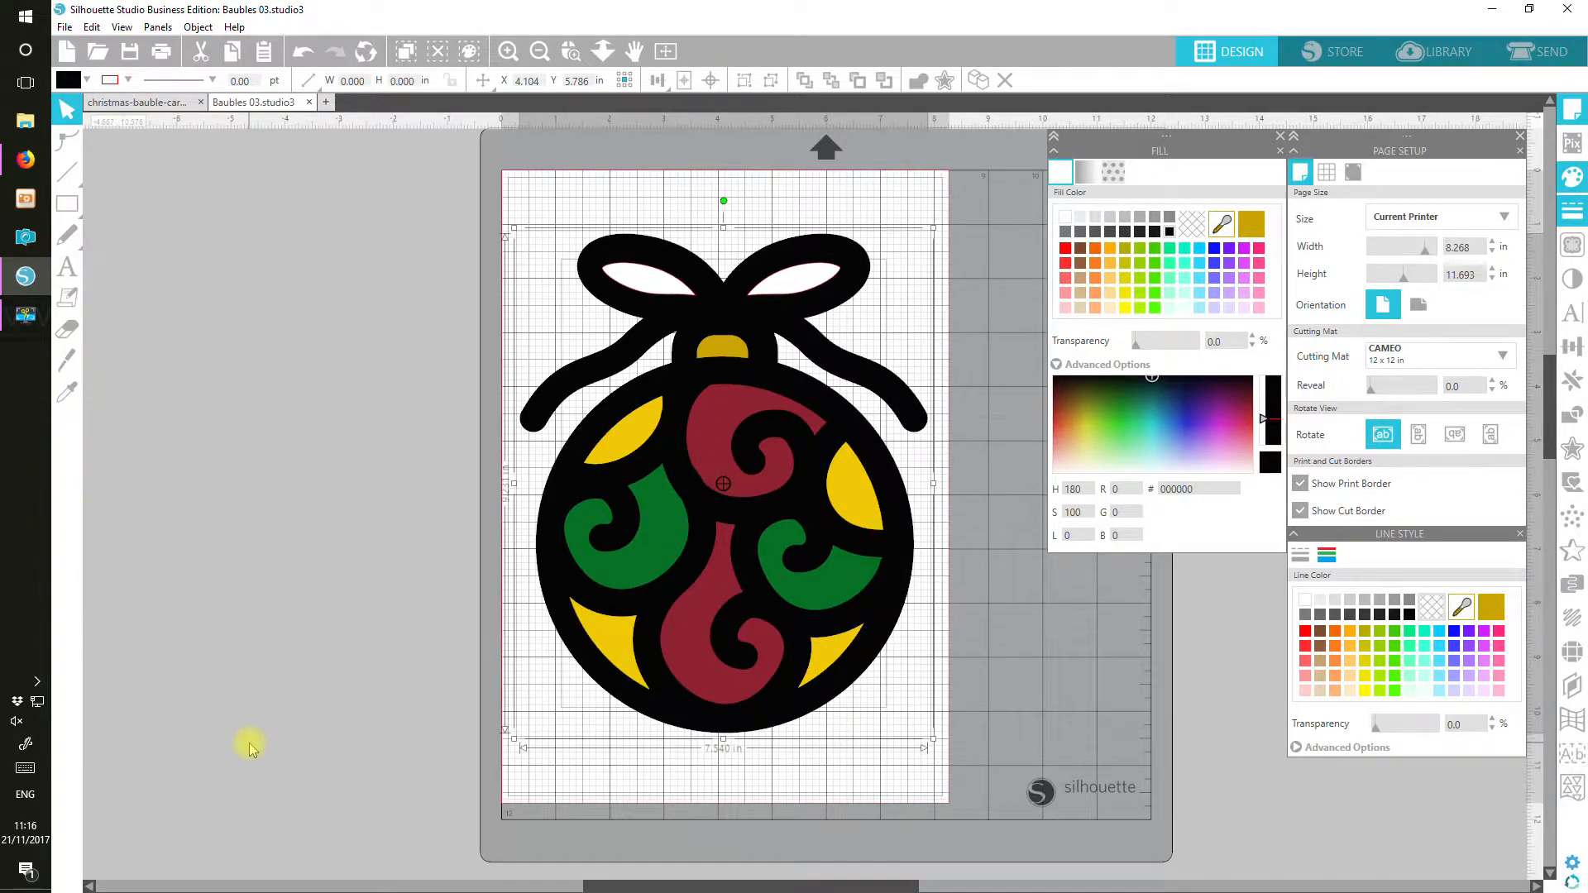
pyautogui.click(204, 484)
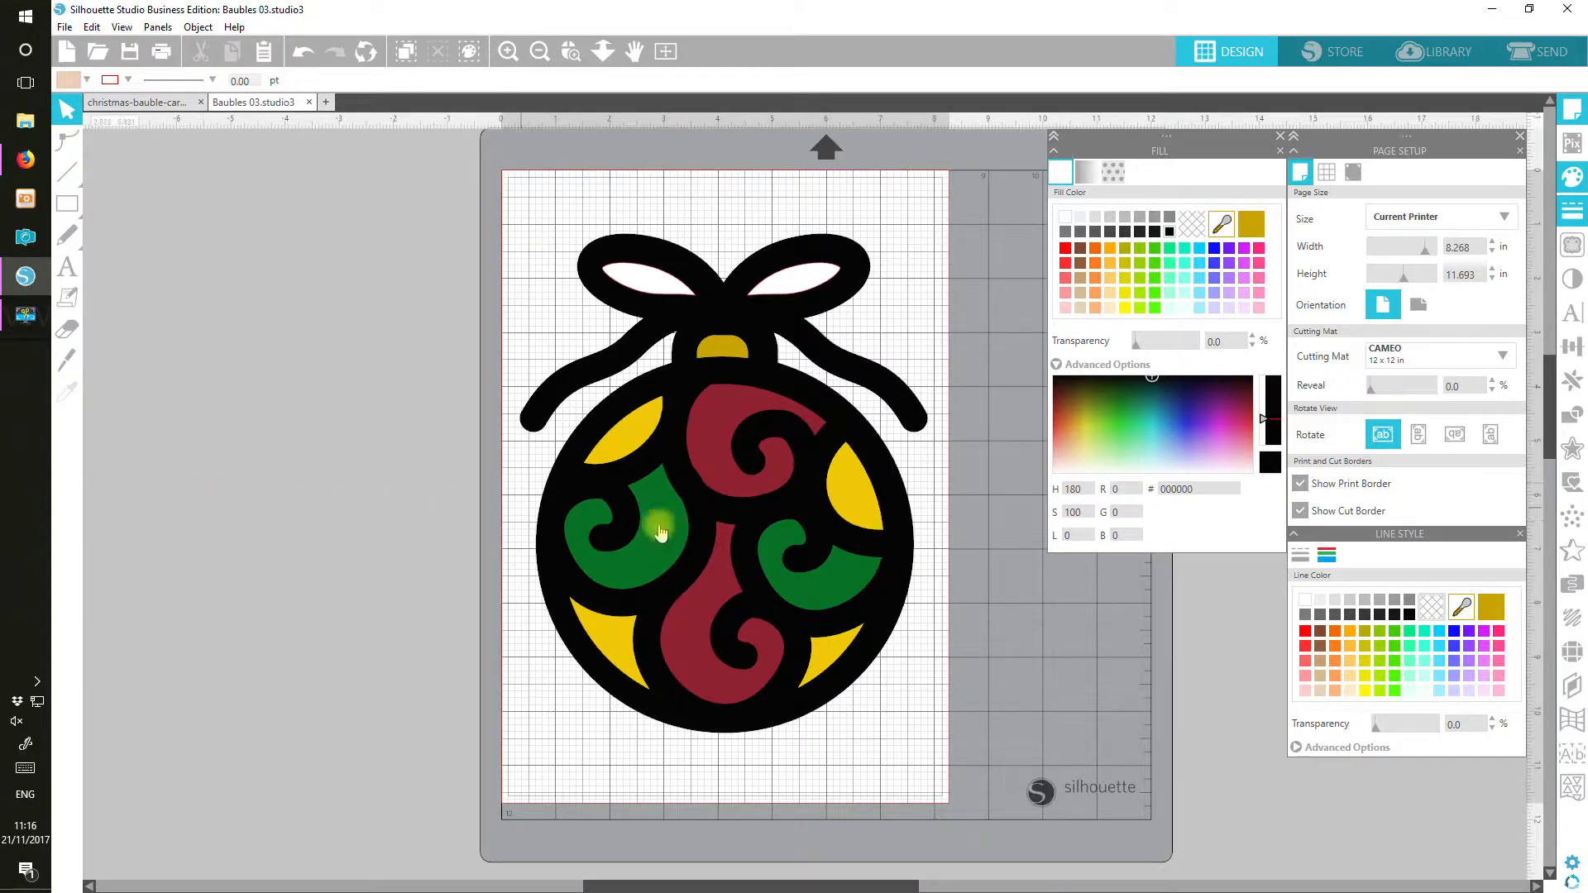
# Ungroup the inner pieces and subtract the two bow loop shapes from the black silhouette.
pyautogui.click(736, 579)
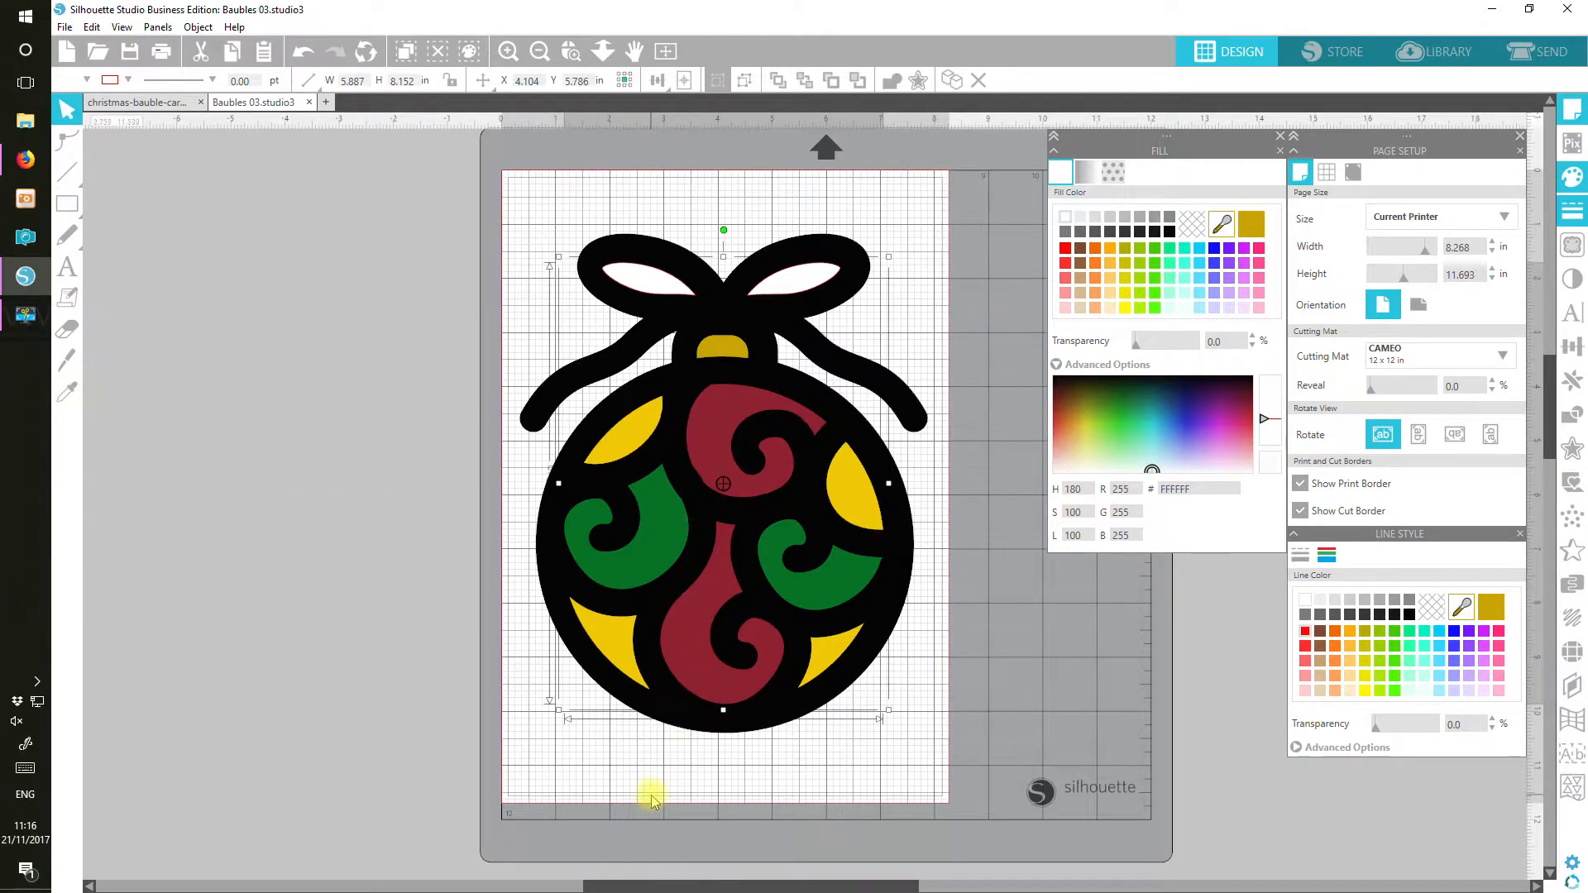
pyautogui.click(747, 82)
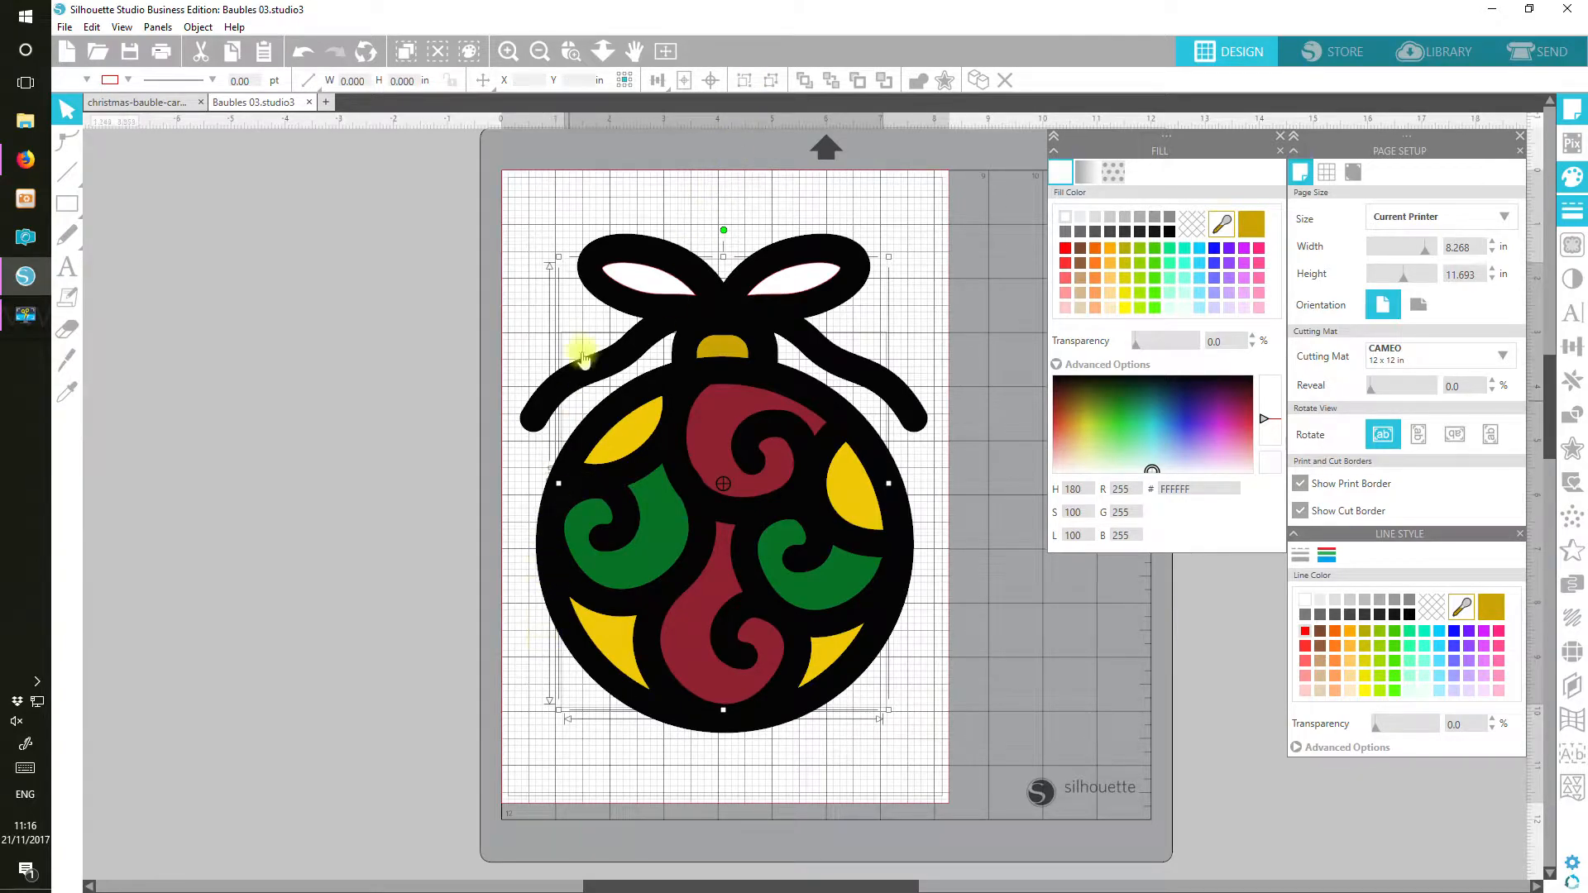
pyautogui.click(657, 282)
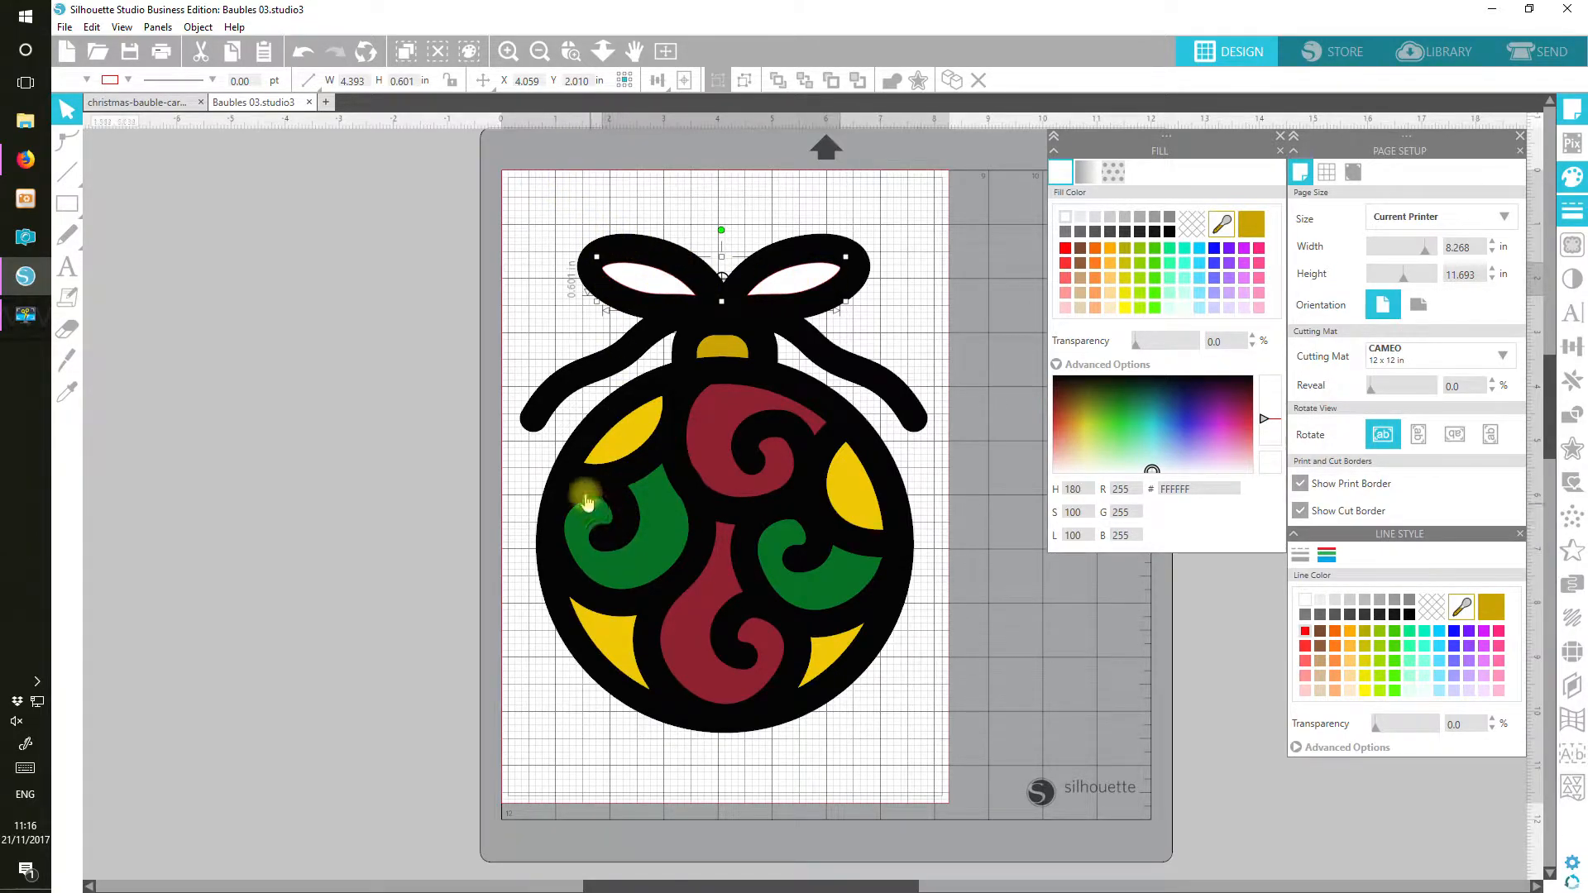
pyautogui.click(532, 405)
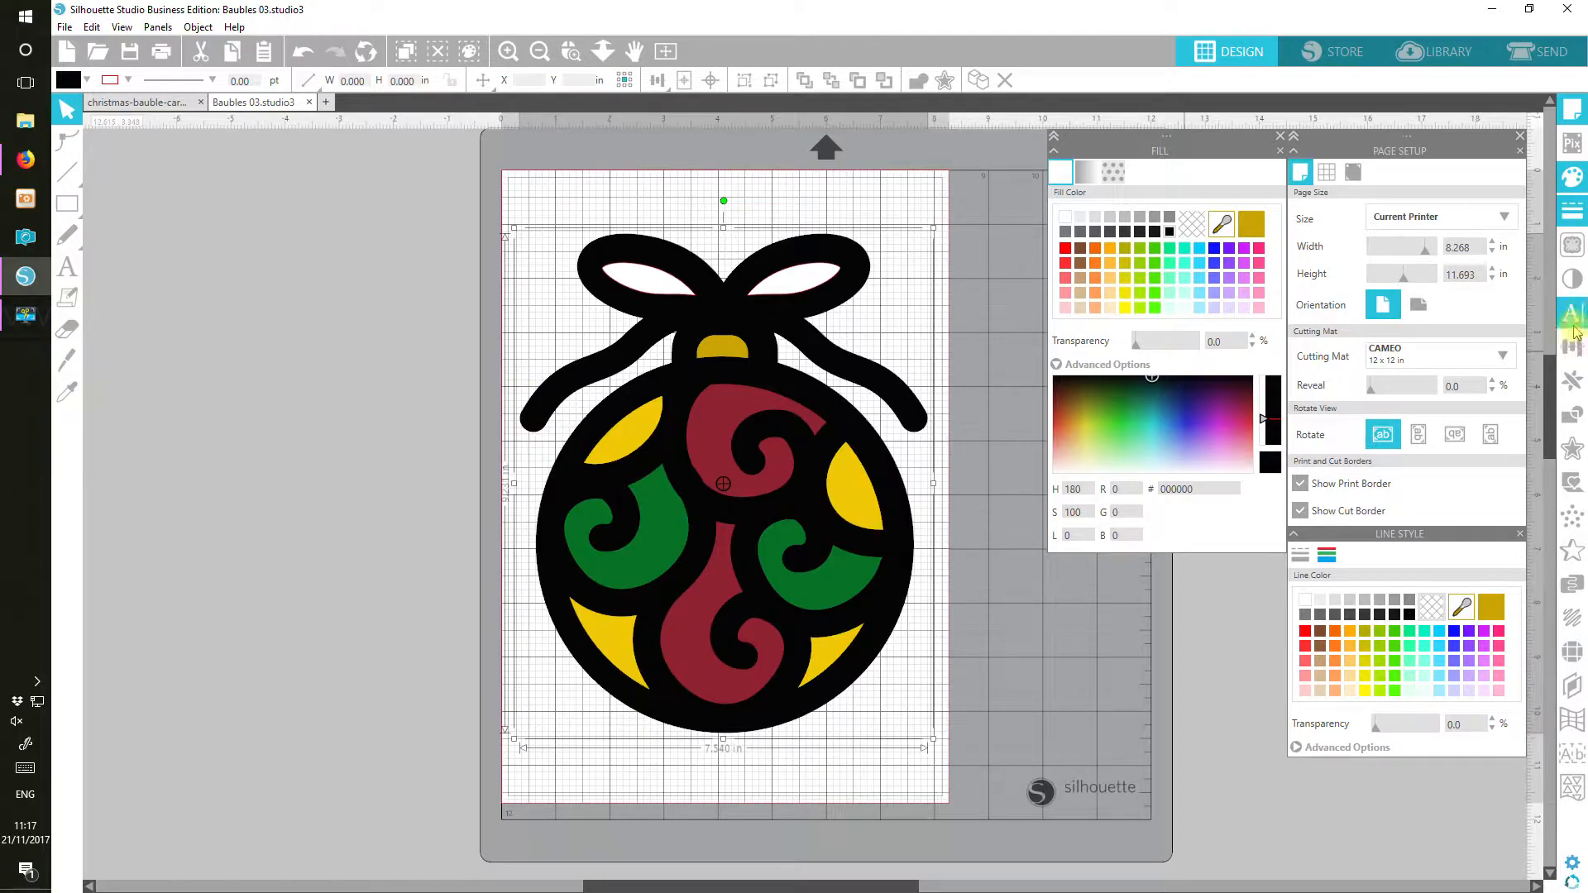
pyautogui.click(1576, 415)
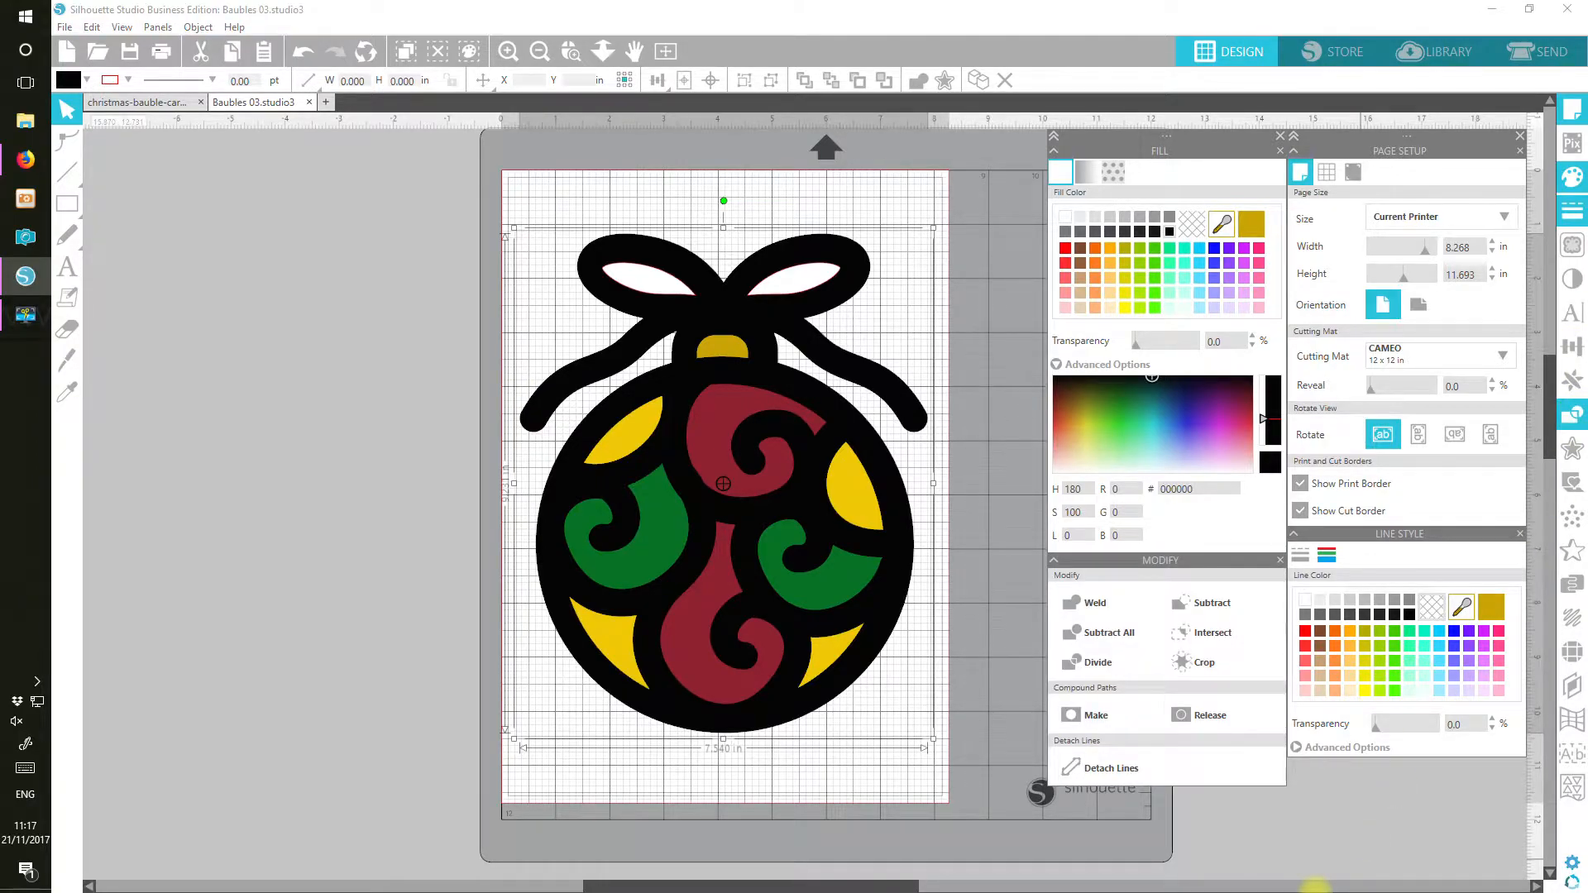
pyautogui.click(1209, 606)
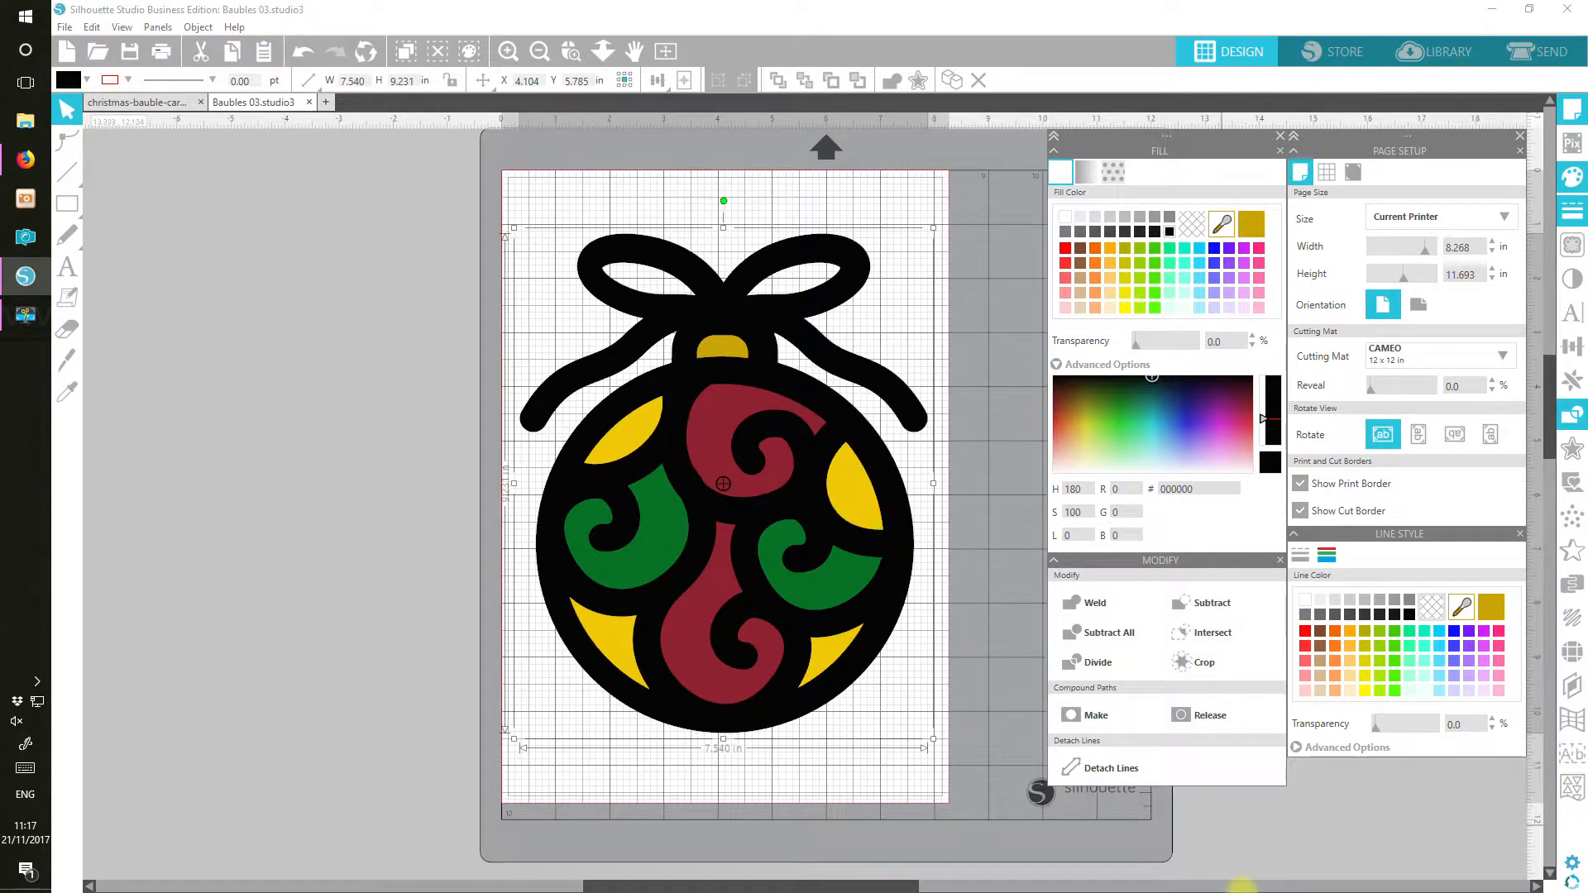
pyautogui.click(419, 502)
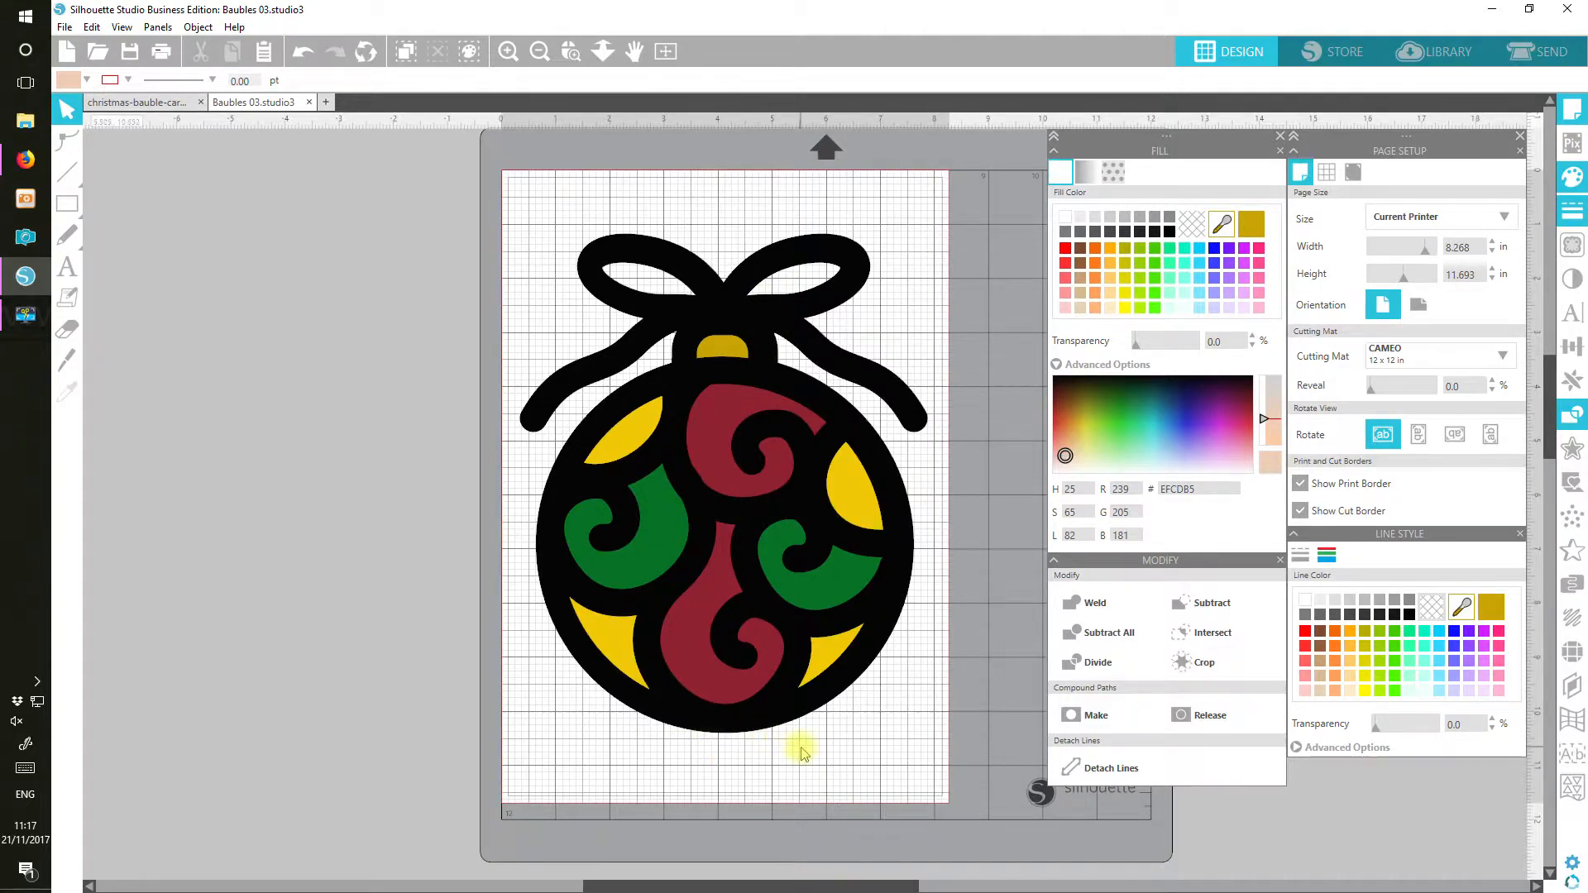
# Give the black silhouette a red line colour, set it to Cut in the send settings, and return to the design view.
pyautogui.click(884, 642)
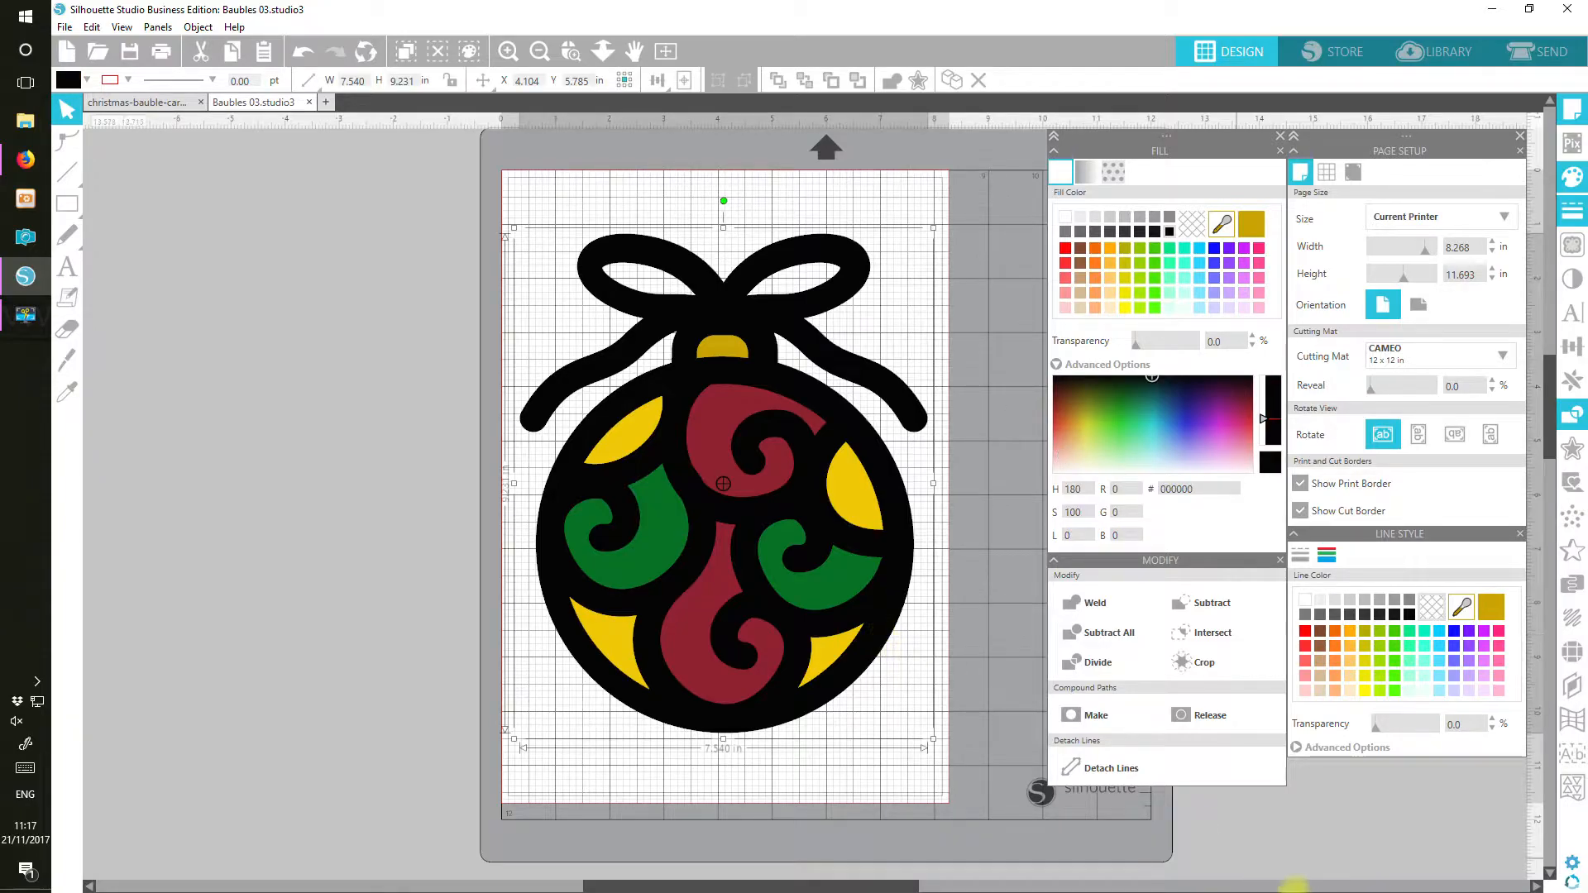
pyautogui.click(1305, 633)
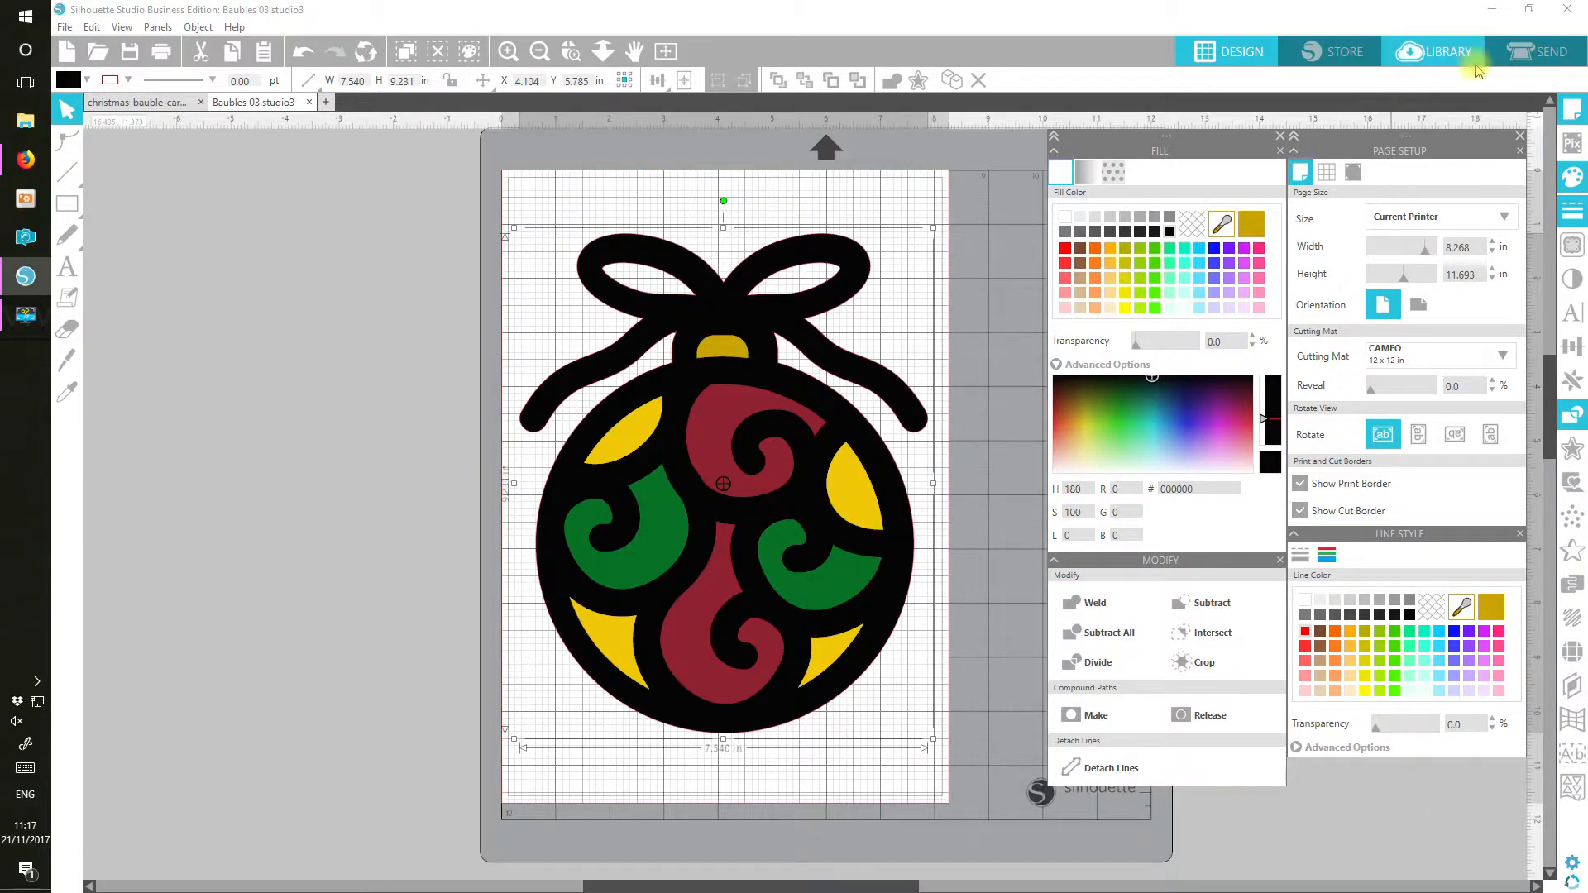
pyautogui.click(1544, 55)
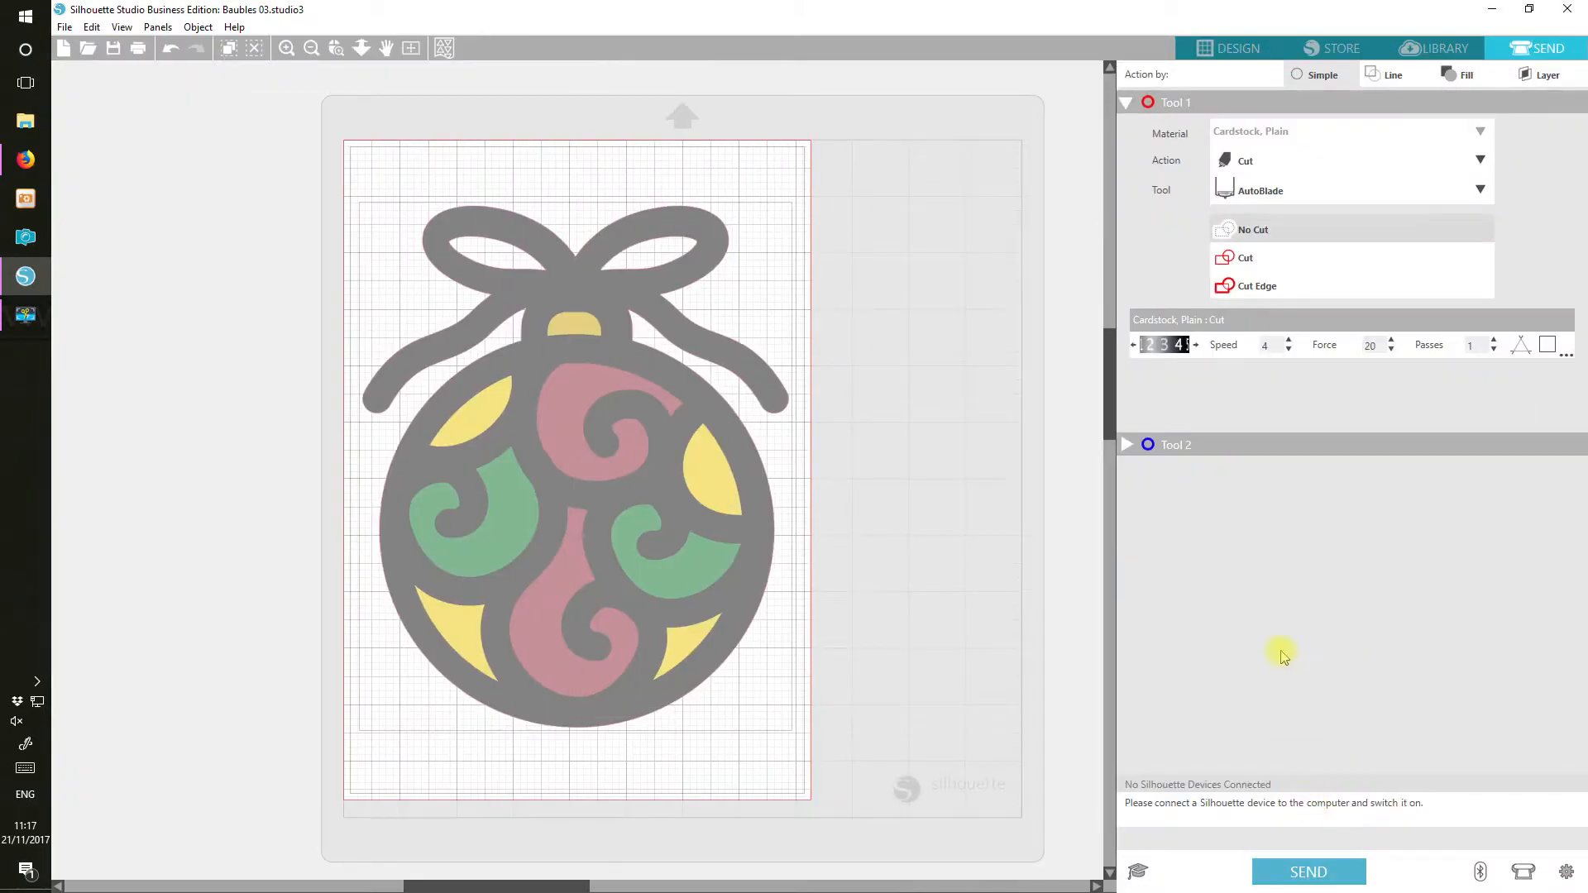
pyautogui.click(1297, 263)
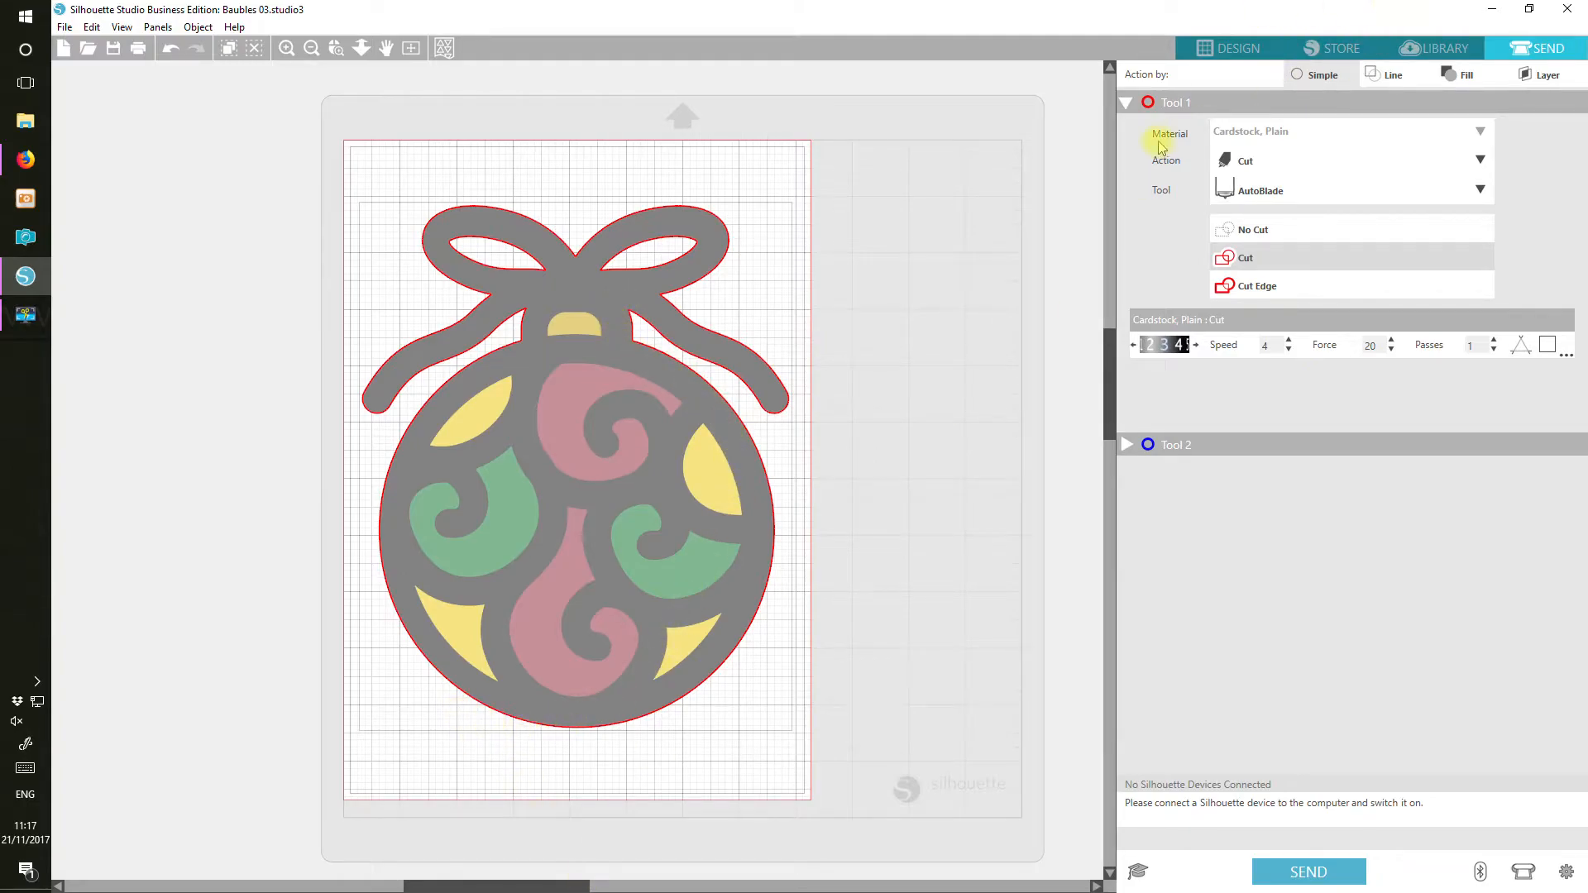
pyautogui.click(1213, 51)
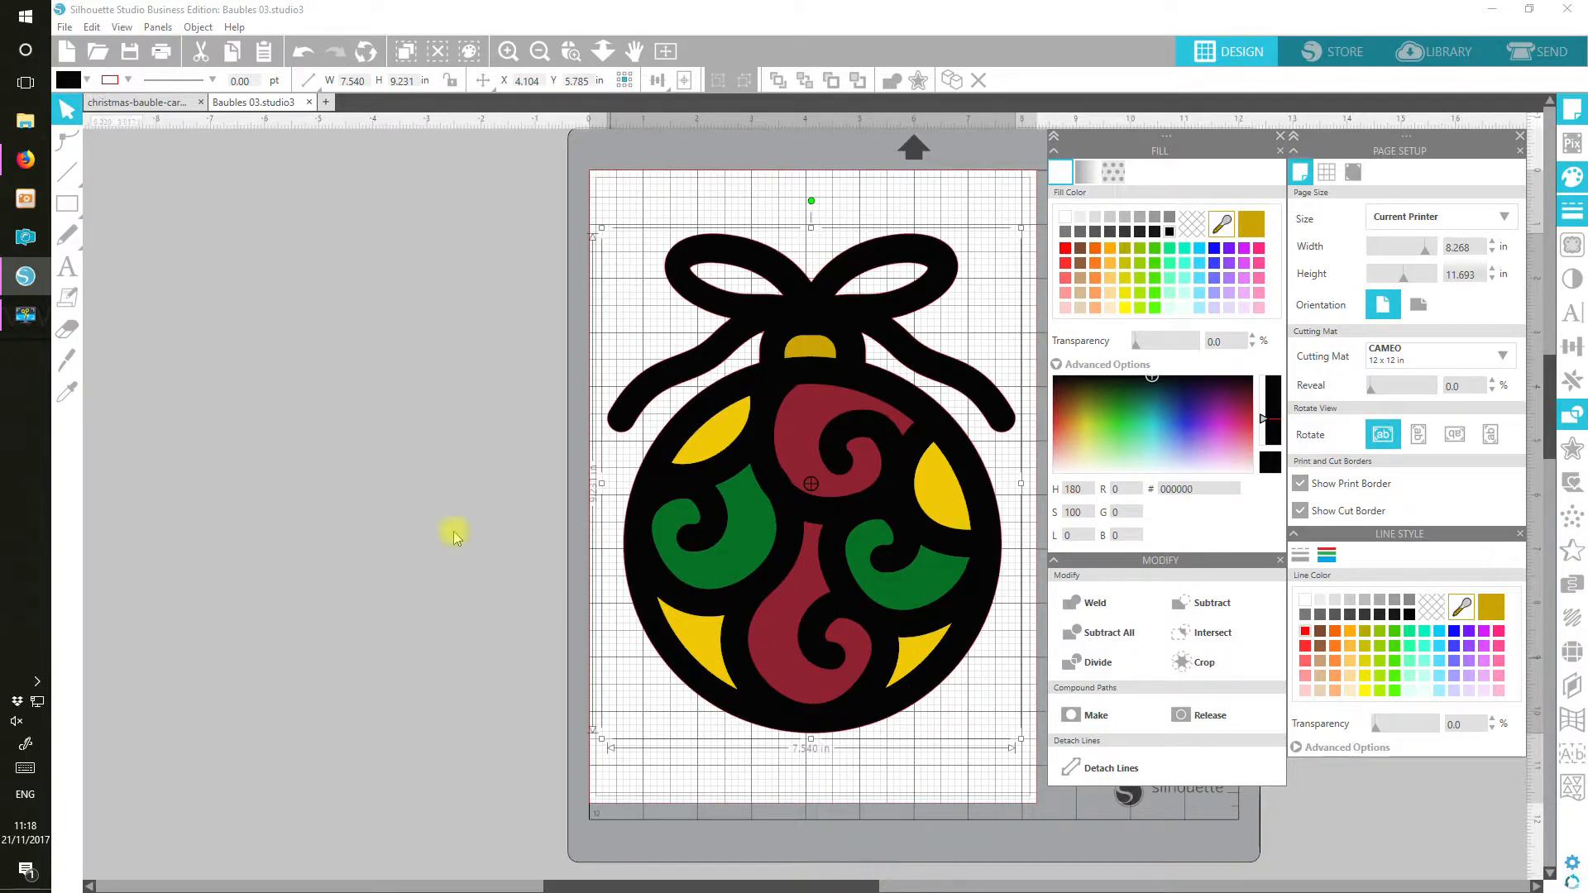
# Open Baubles 06.png from the Baubles PNG folder and move the bauble image fully onto the page.
pyautogui.click(100, 52)
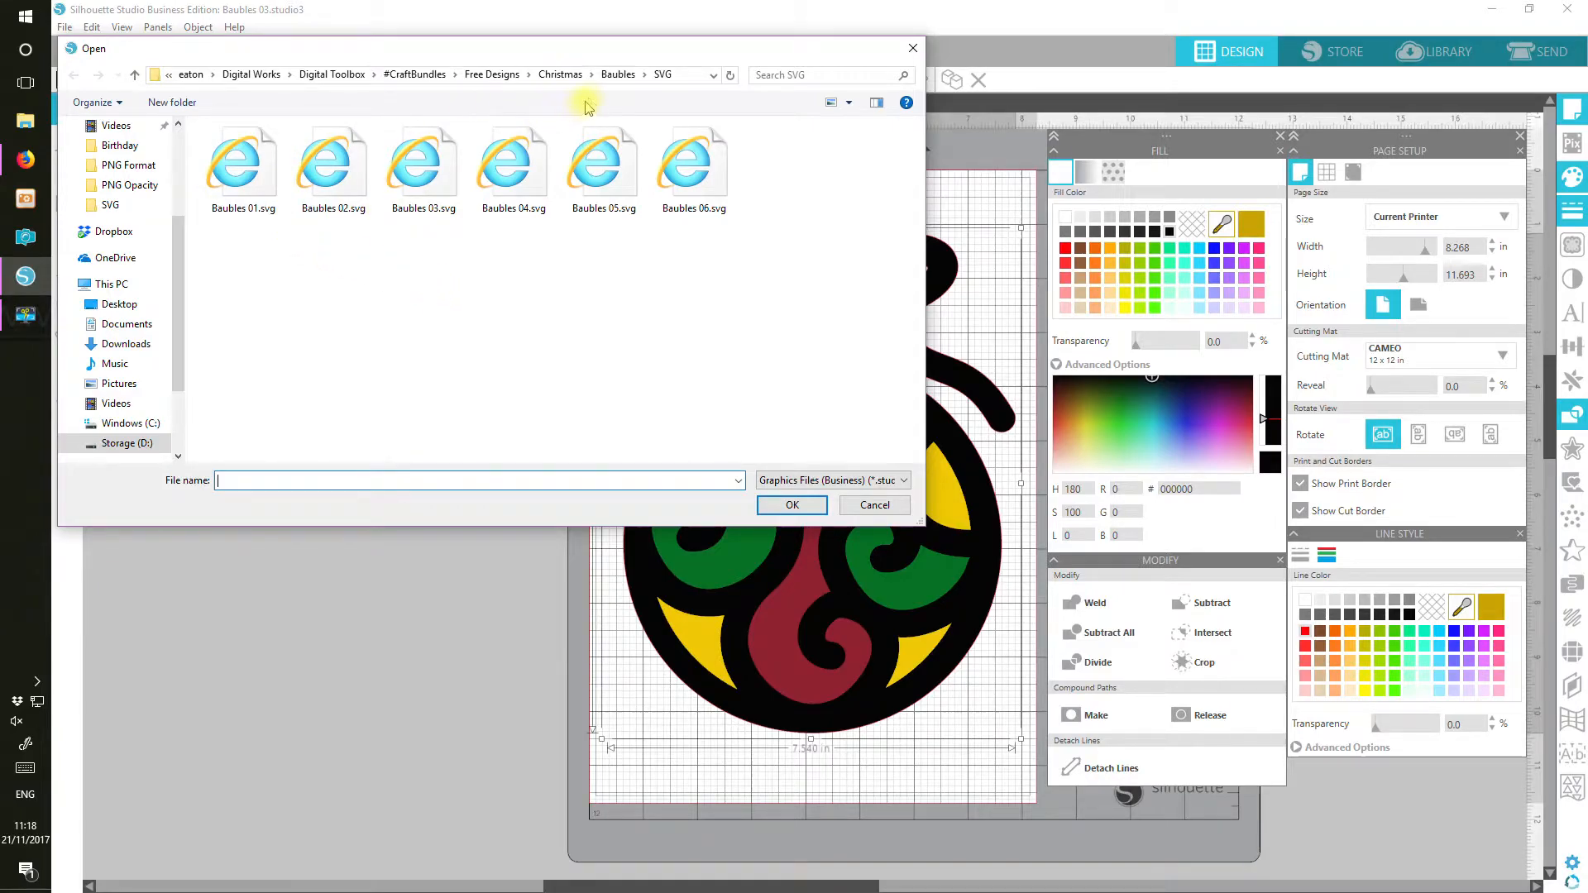
pyautogui.click(618, 75)
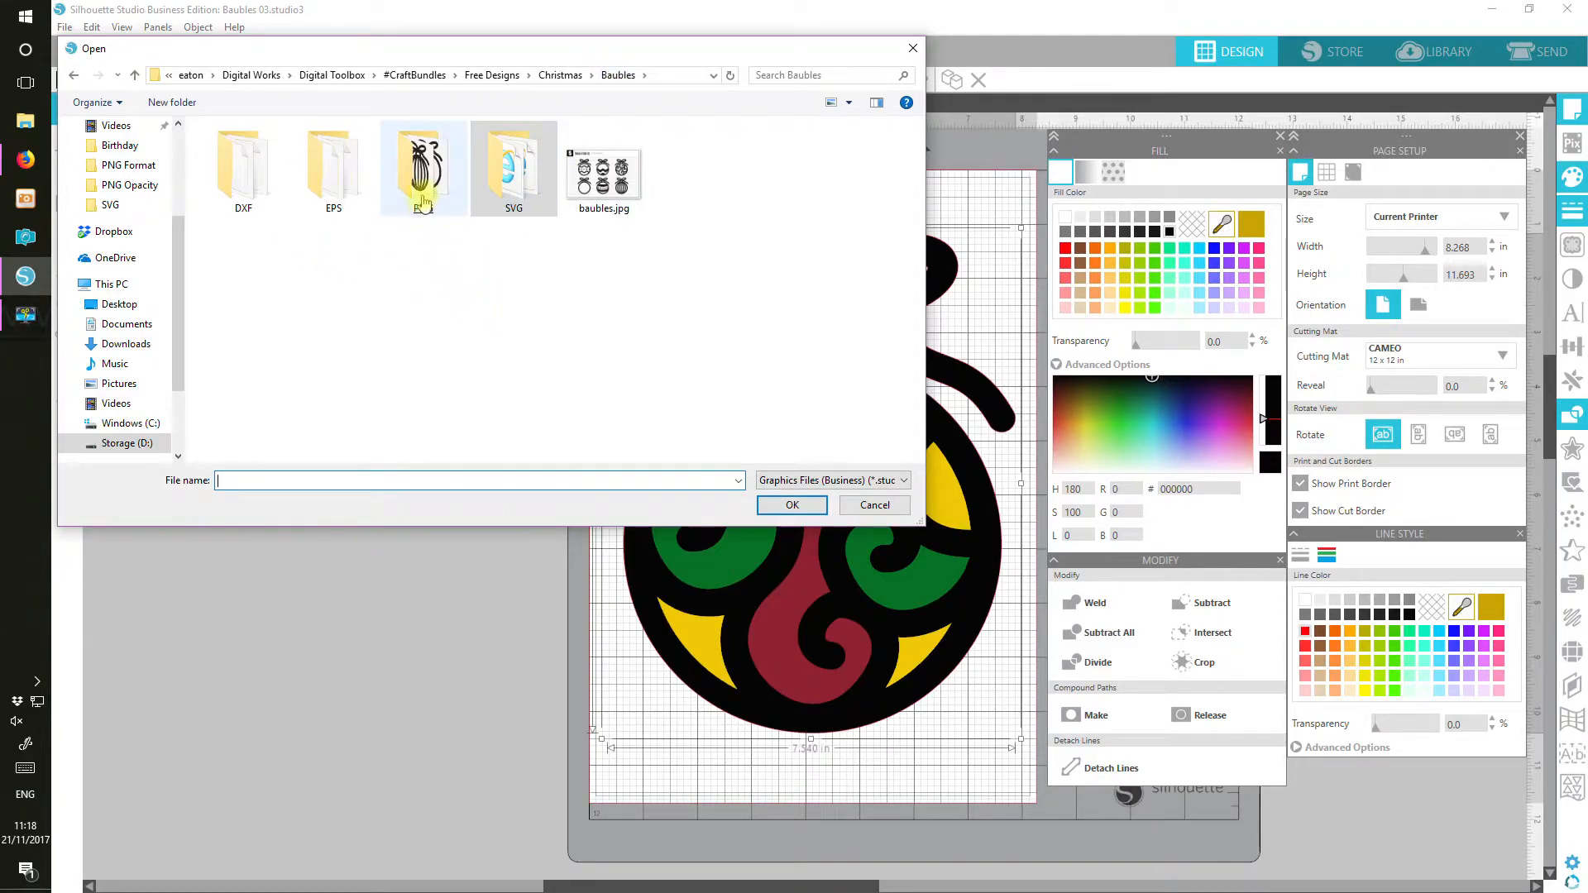
pyautogui.click(423, 200)
pyautogui.doubleClick(423, 200)
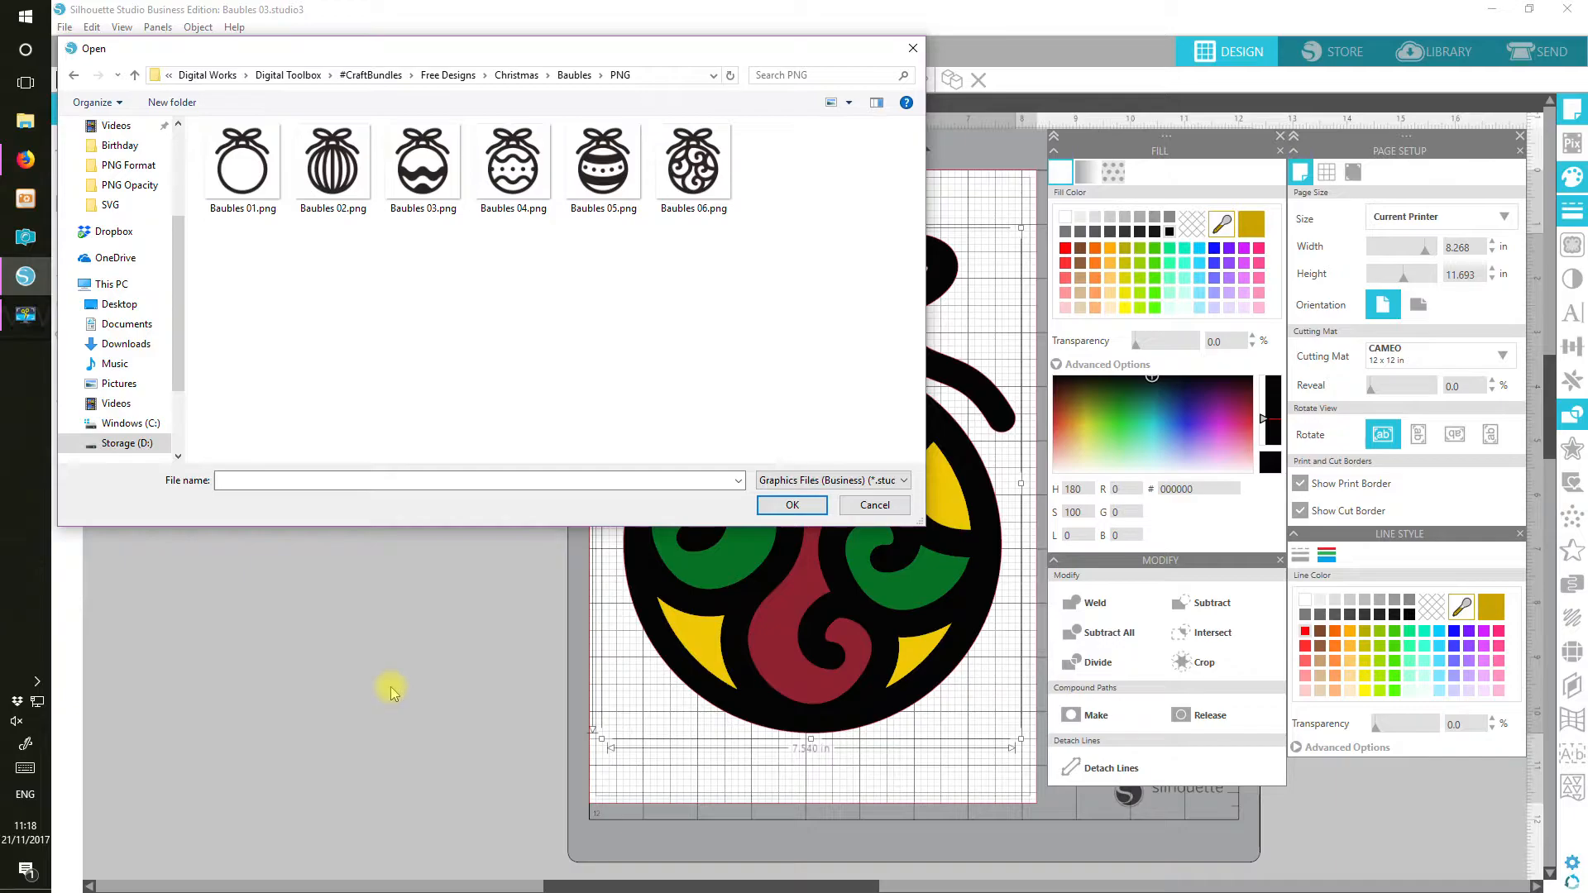
pyautogui.click(701, 175)
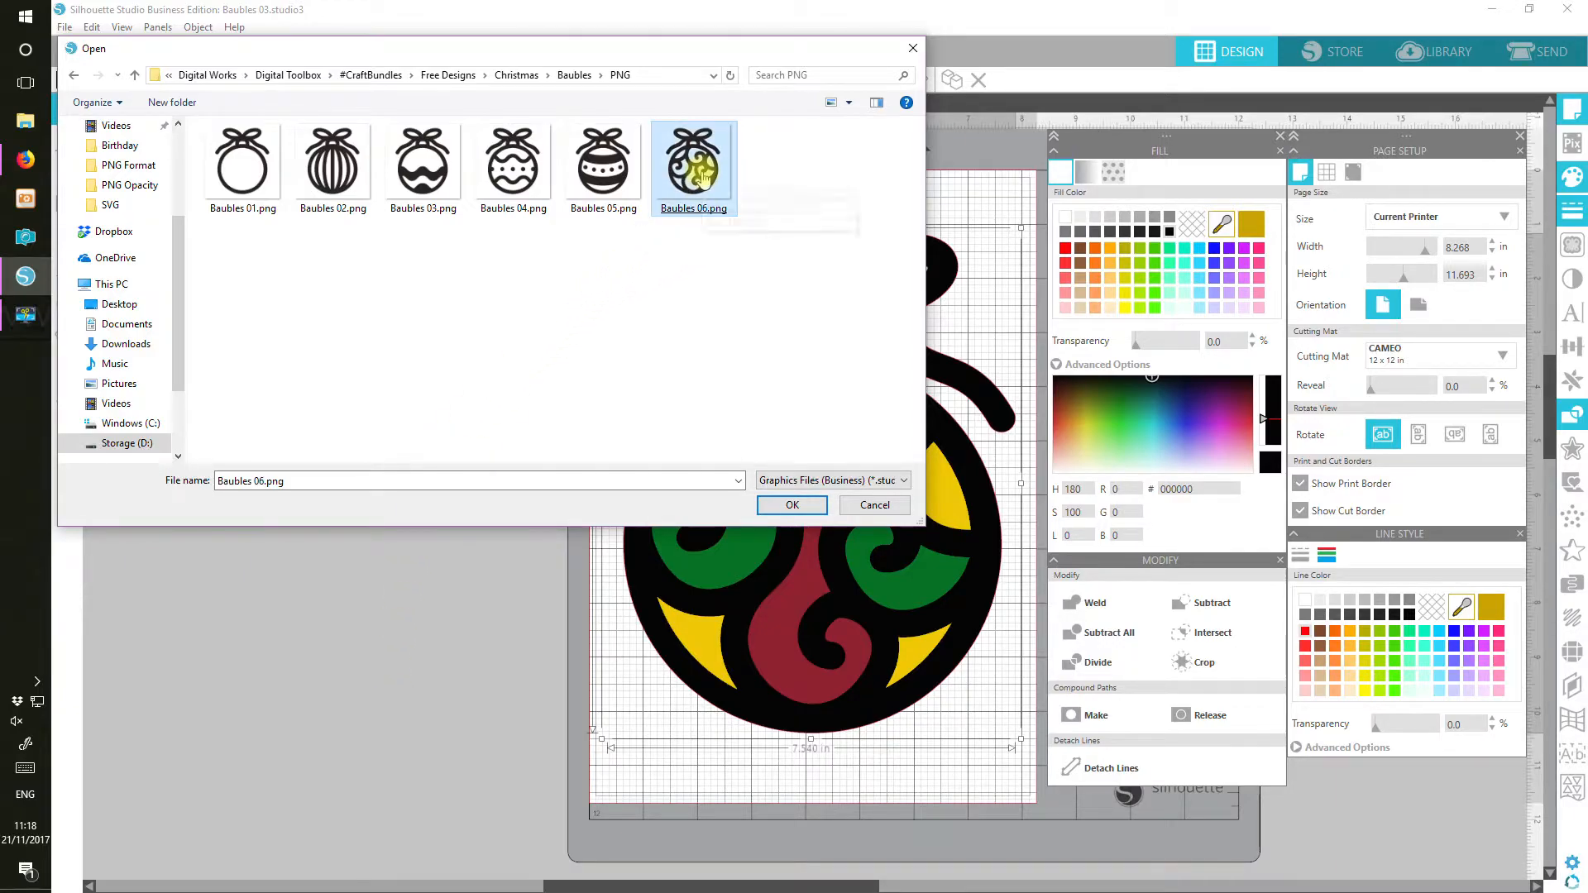
pyautogui.doubleClick(702, 176)
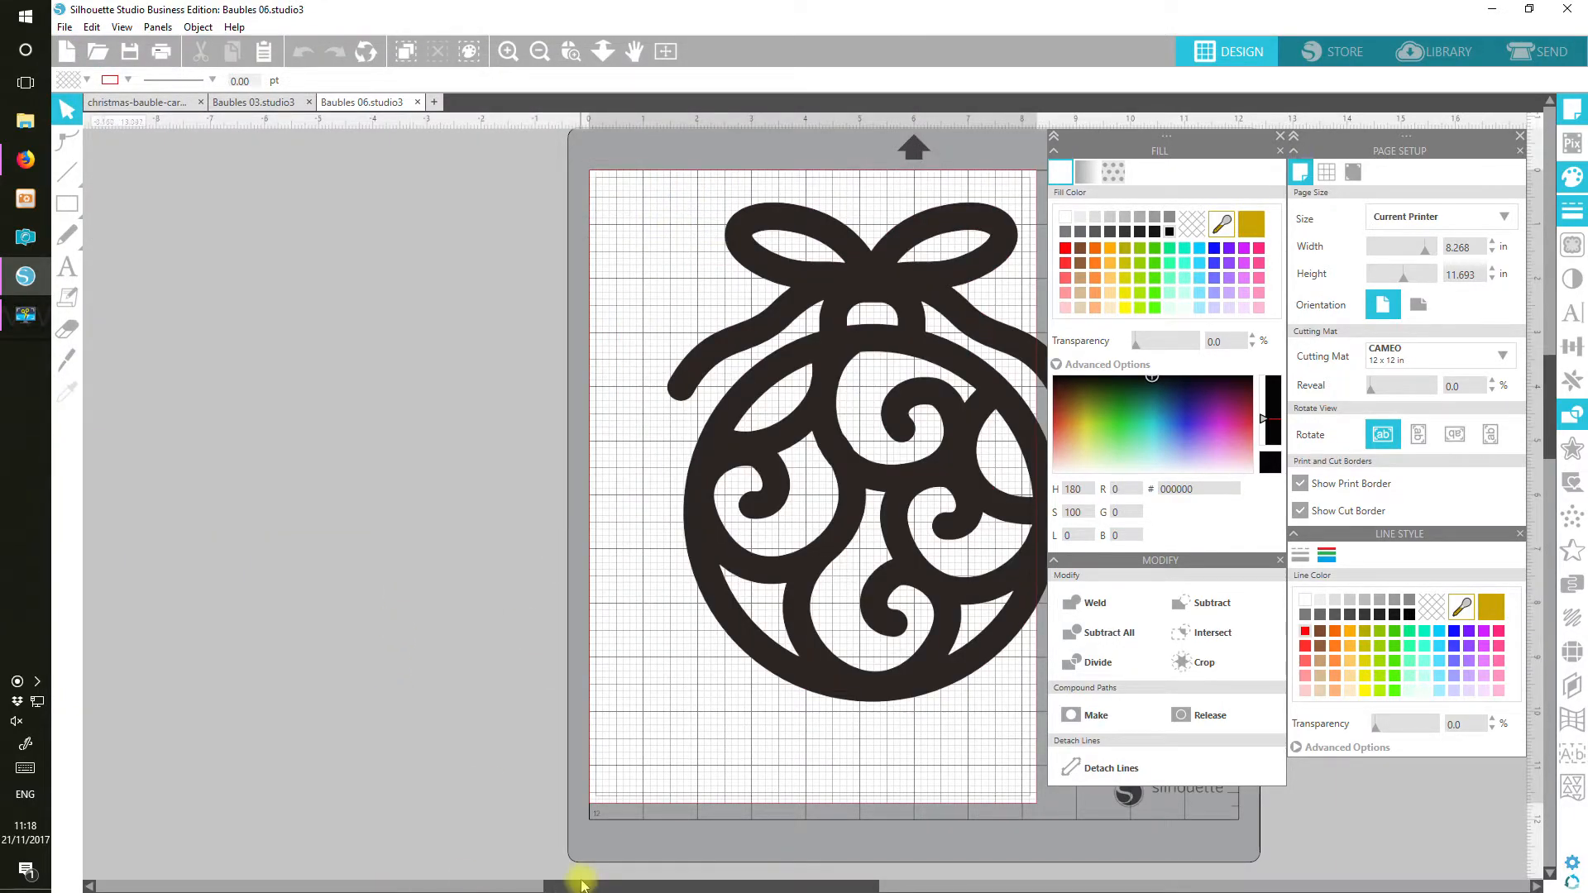
pyautogui.moveTo(581, 885); pyautogui.dragTo(691, 885)
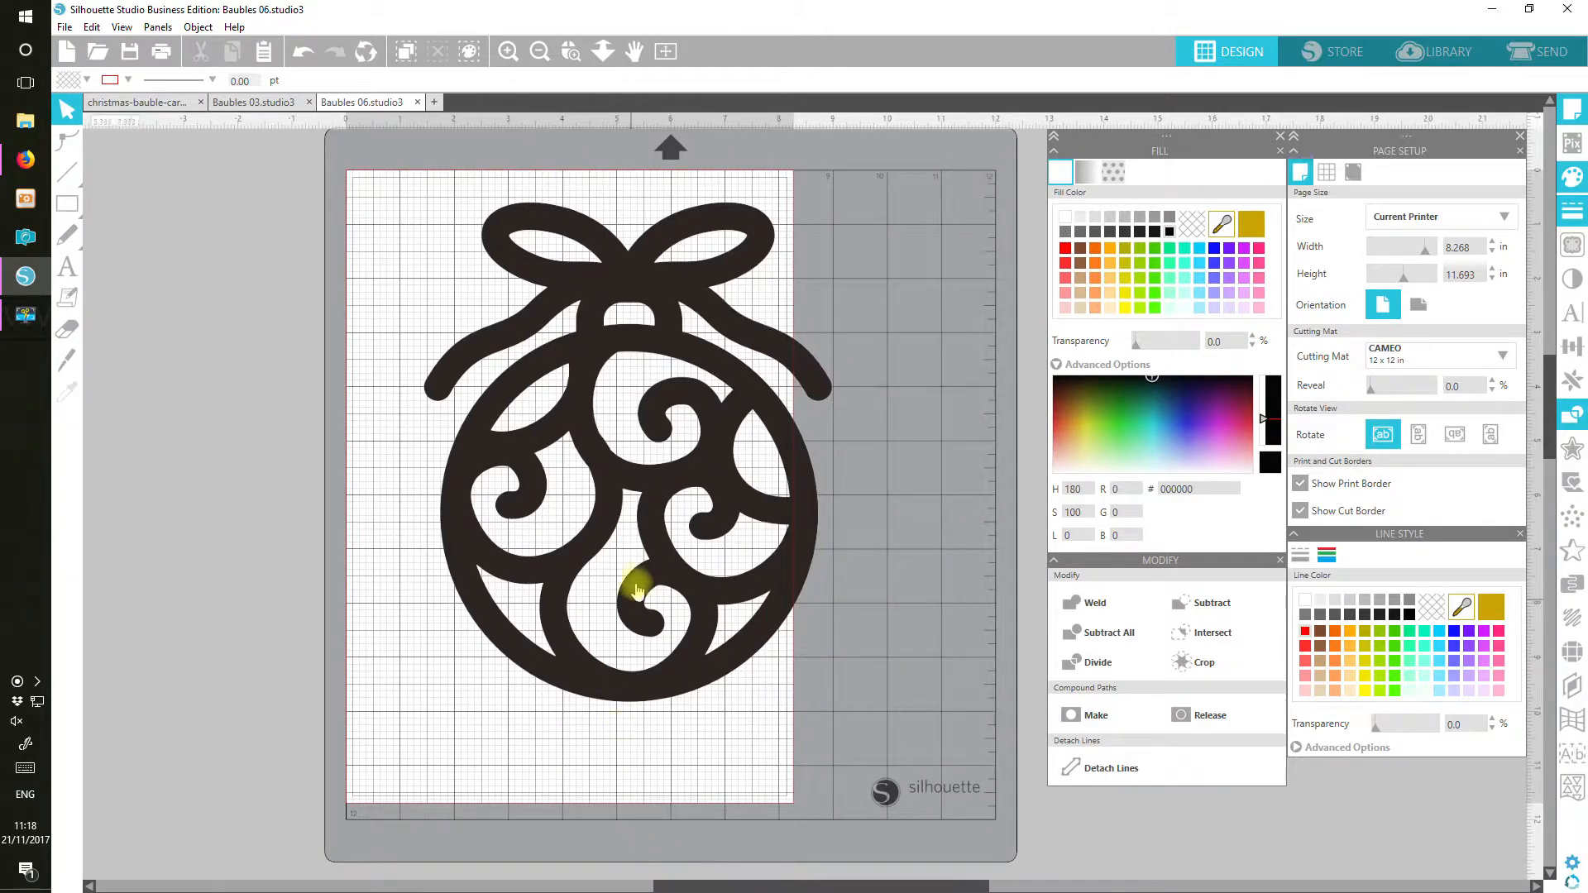
pyautogui.moveTo(726, 586); pyautogui.dragTo(662, 630)
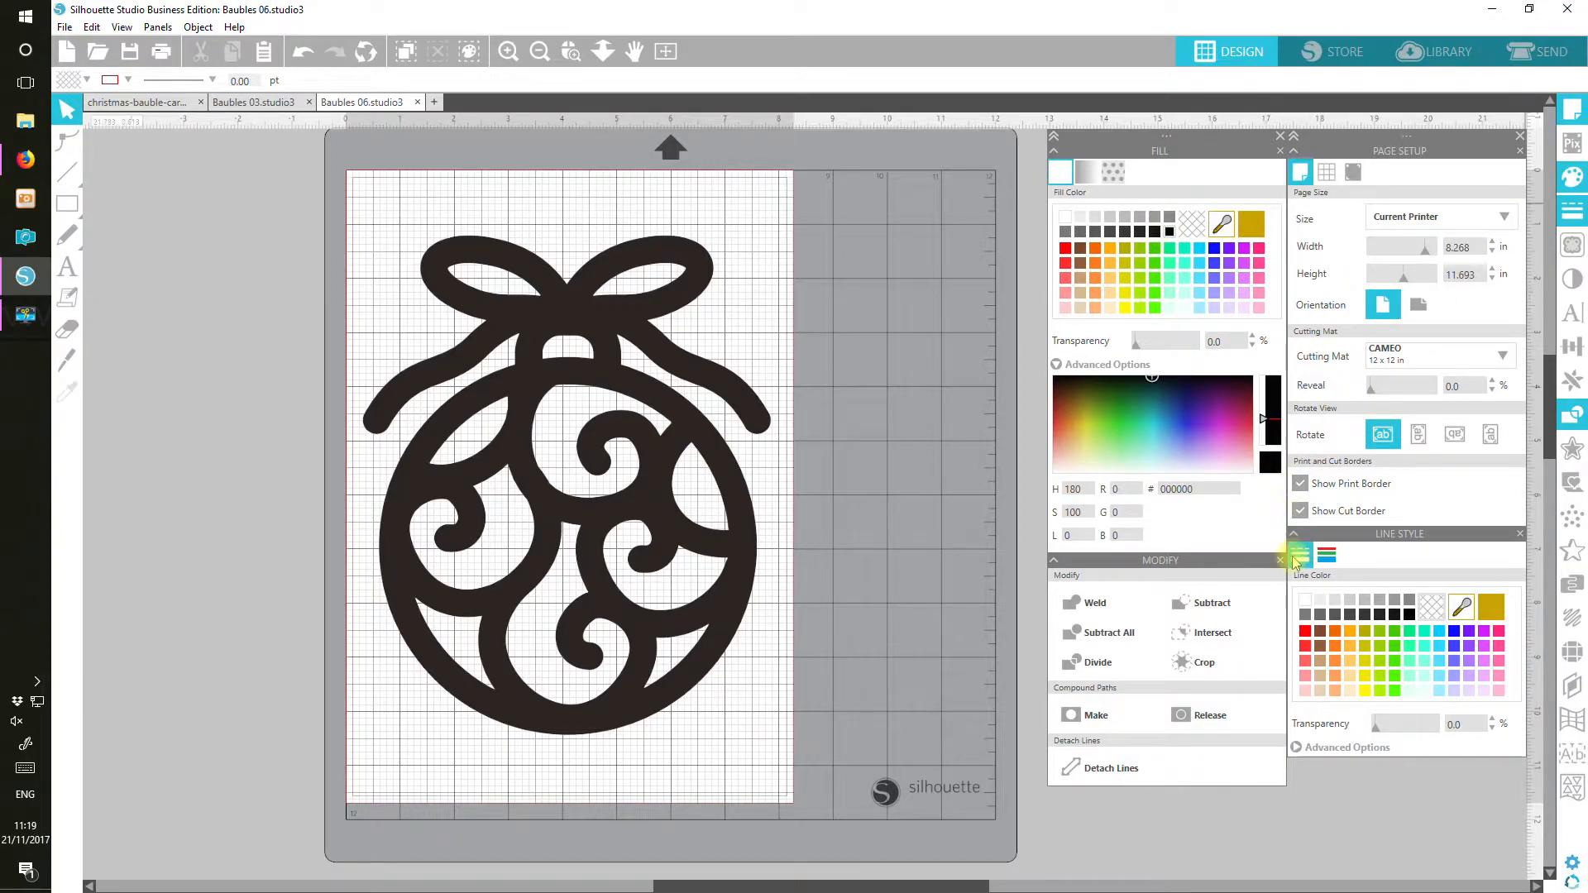
# Set a trace area of about 10 by 10.9 in around the whole bauble image and set the trace preview to Outline.
pyautogui.click(1055, 365)
pyautogui.click(1281, 383)
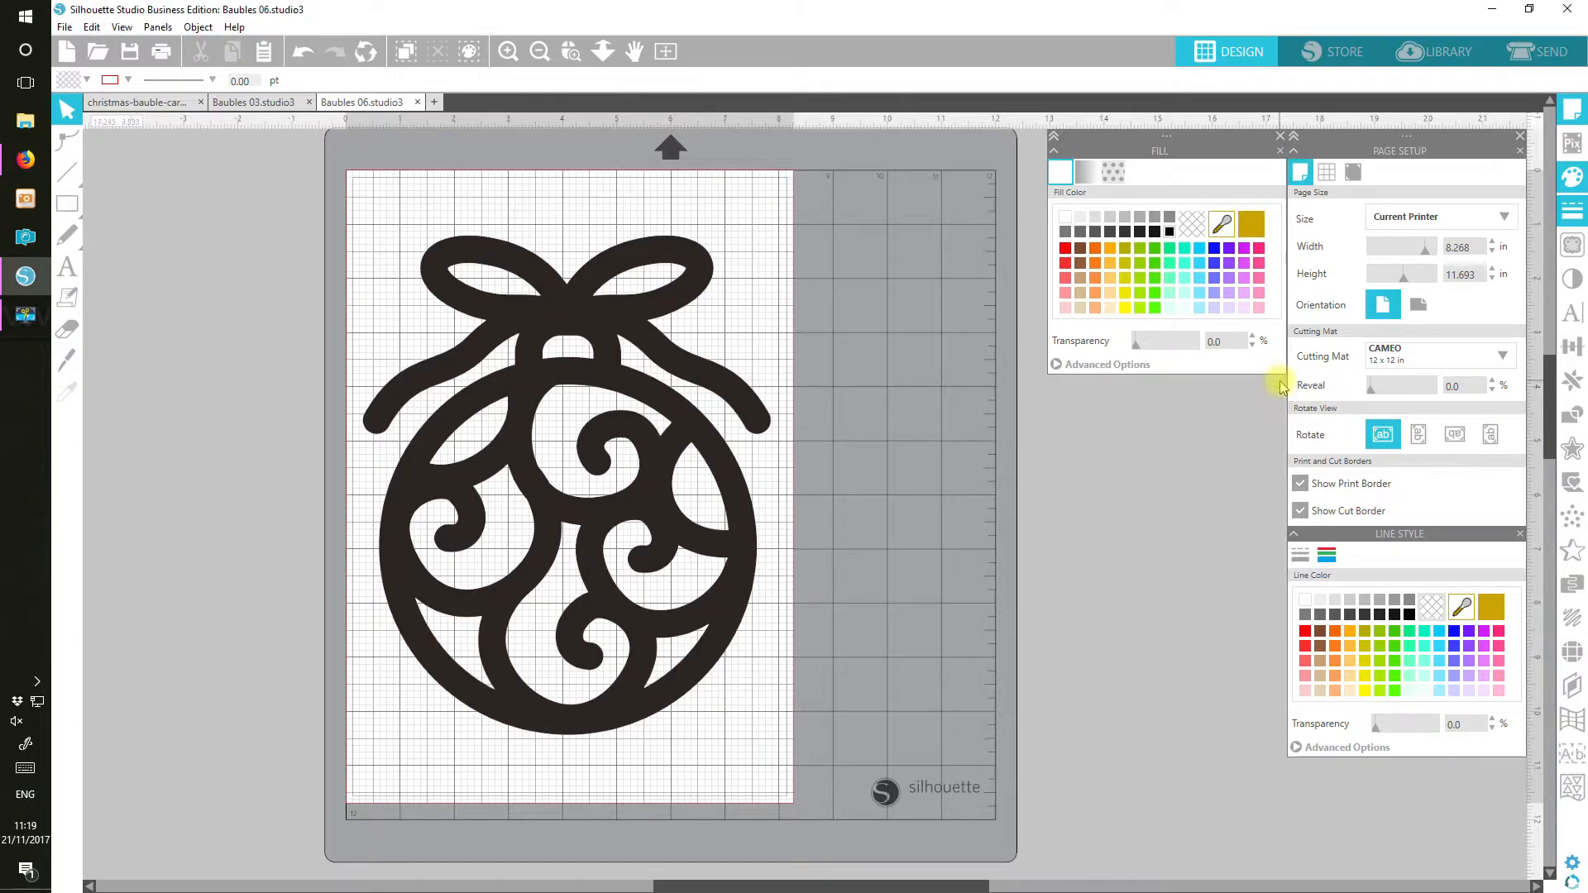
pyautogui.click(1574, 247)
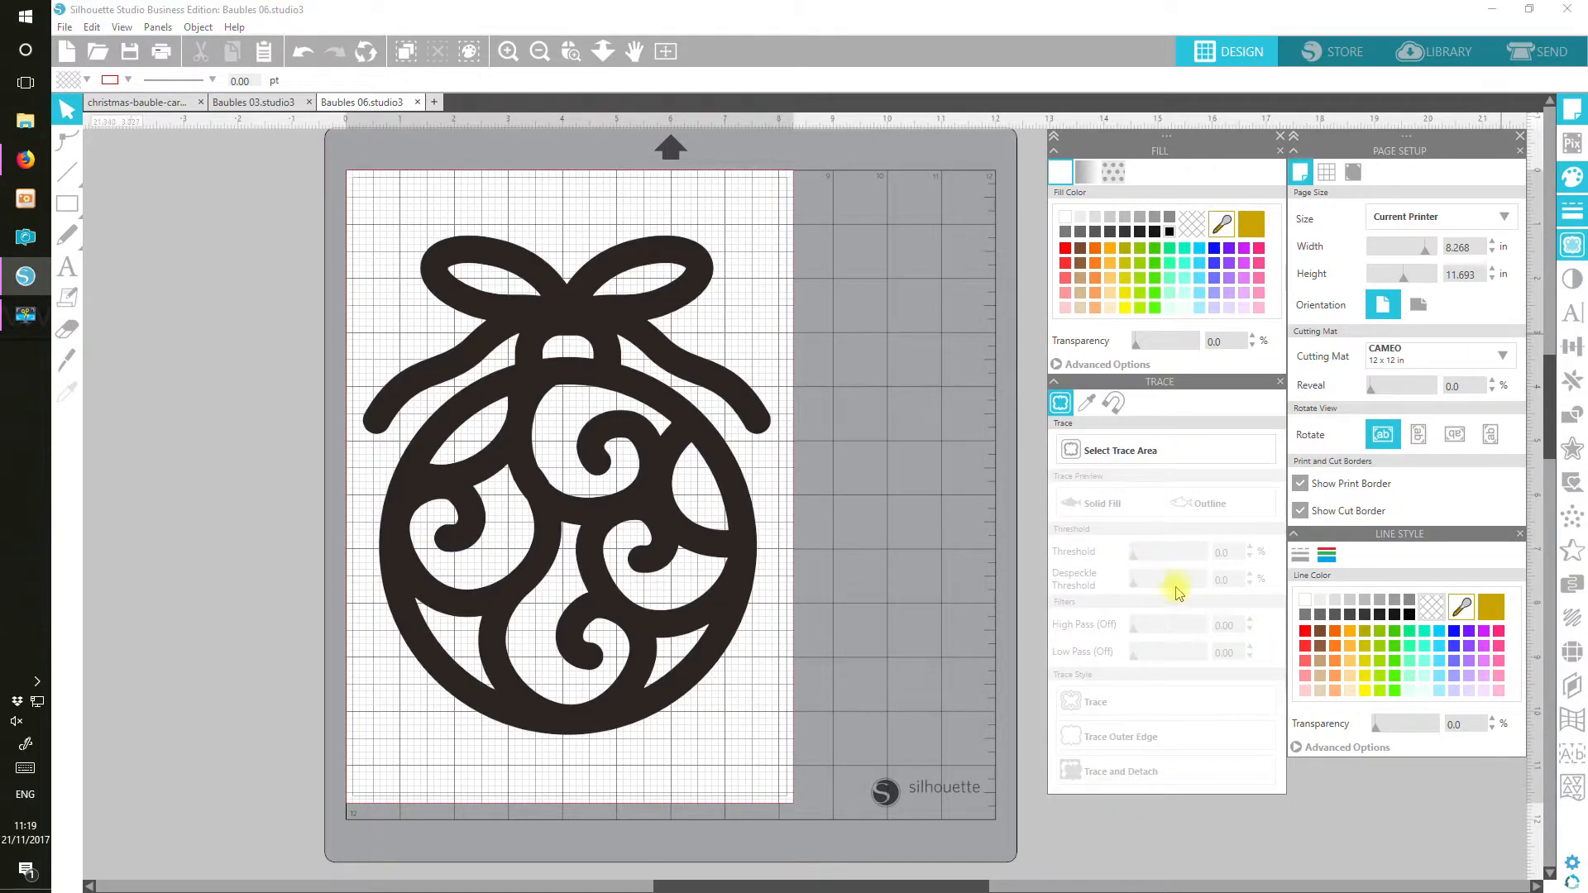
pyautogui.click(1116, 451)
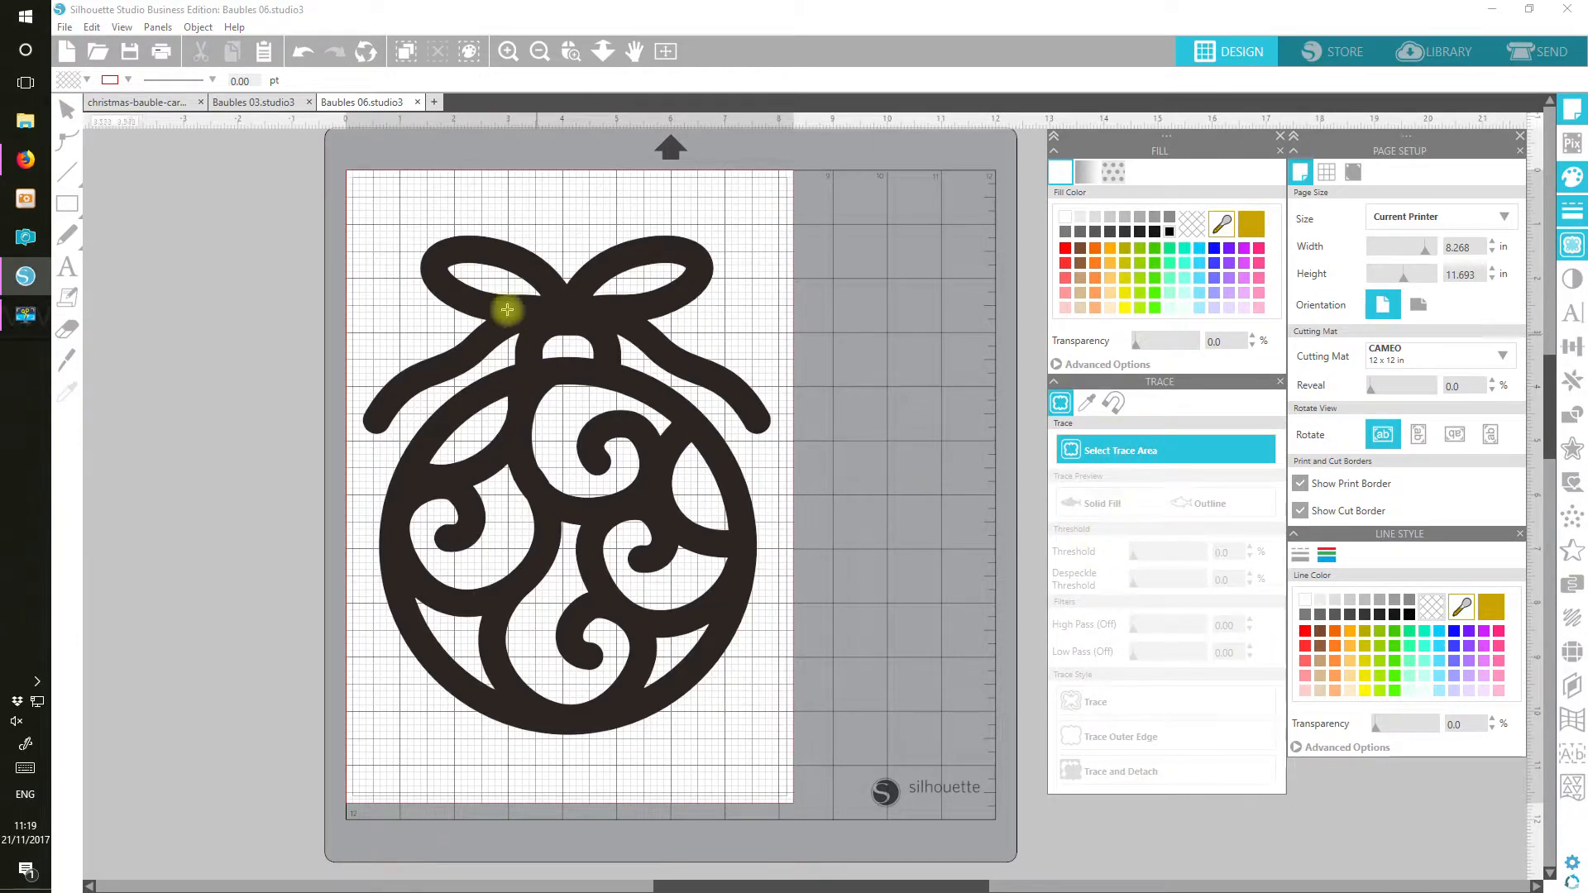
pyautogui.moveTo(318, 195)
pyautogui.mouseDown()
pyautogui.moveTo(469, 230)
pyautogui.moveTo(787, 772)
pyautogui.moveTo(863, 783)
pyautogui.mouseUp()
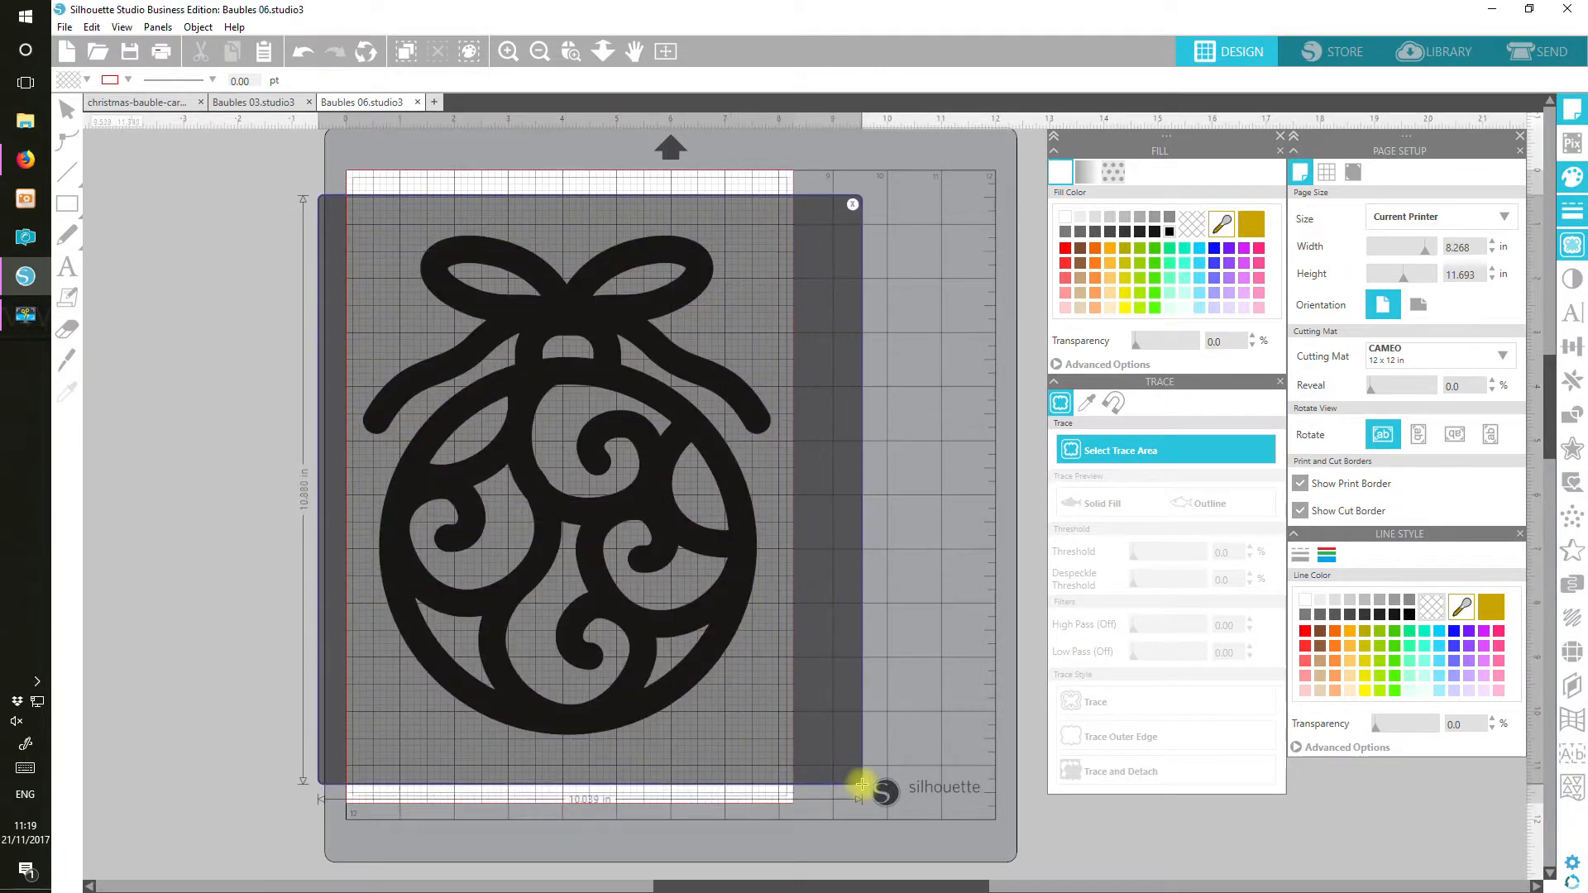
pyautogui.click(1208, 503)
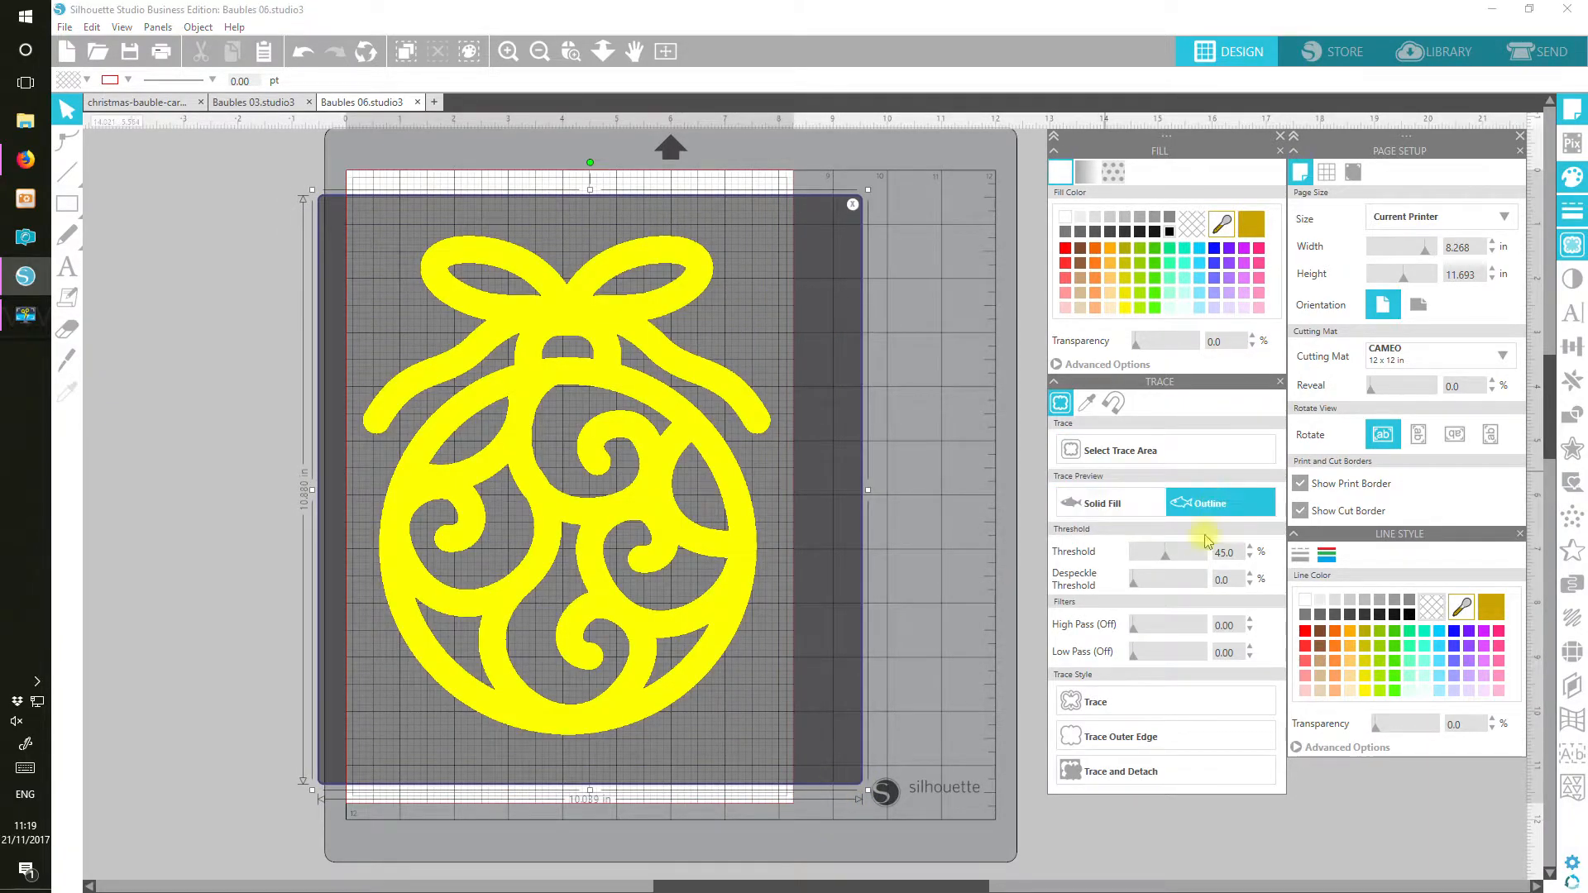
# Trace the Baubles 06 image and move the original picture off the page to the left, clear of the traced outline.
pyautogui.click(1086, 703)
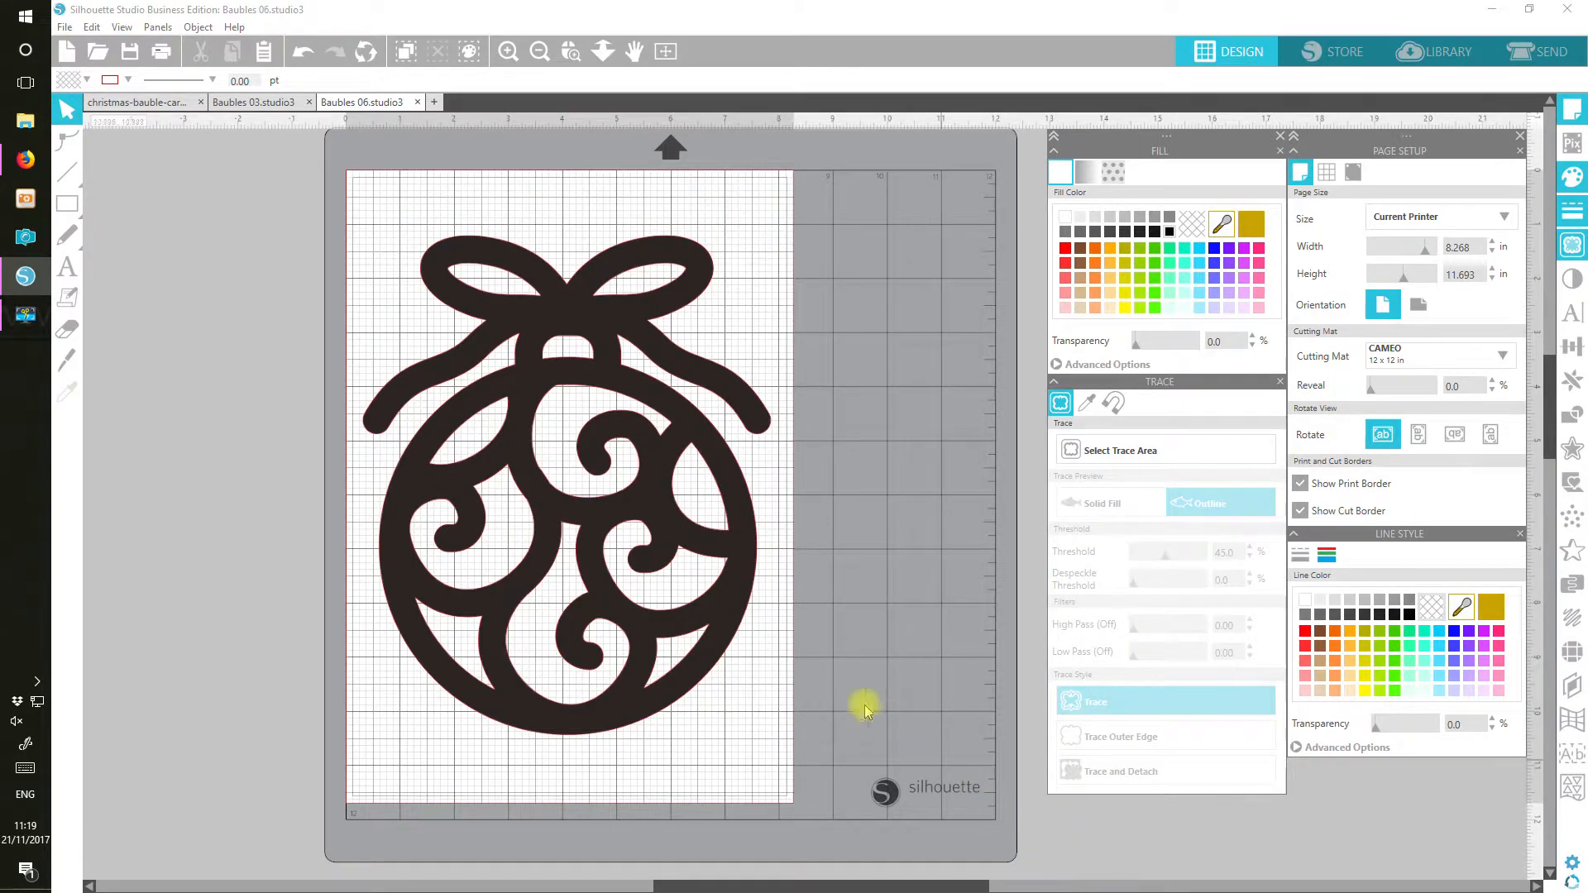
pyautogui.moveTo(734, 585)
pyautogui.mouseDown()
pyautogui.moveTo(546, 629)
pyautogui.moveTo(124, 419)
pyautogui.moveTo(141, 401)
pyautogui.mouseUp()
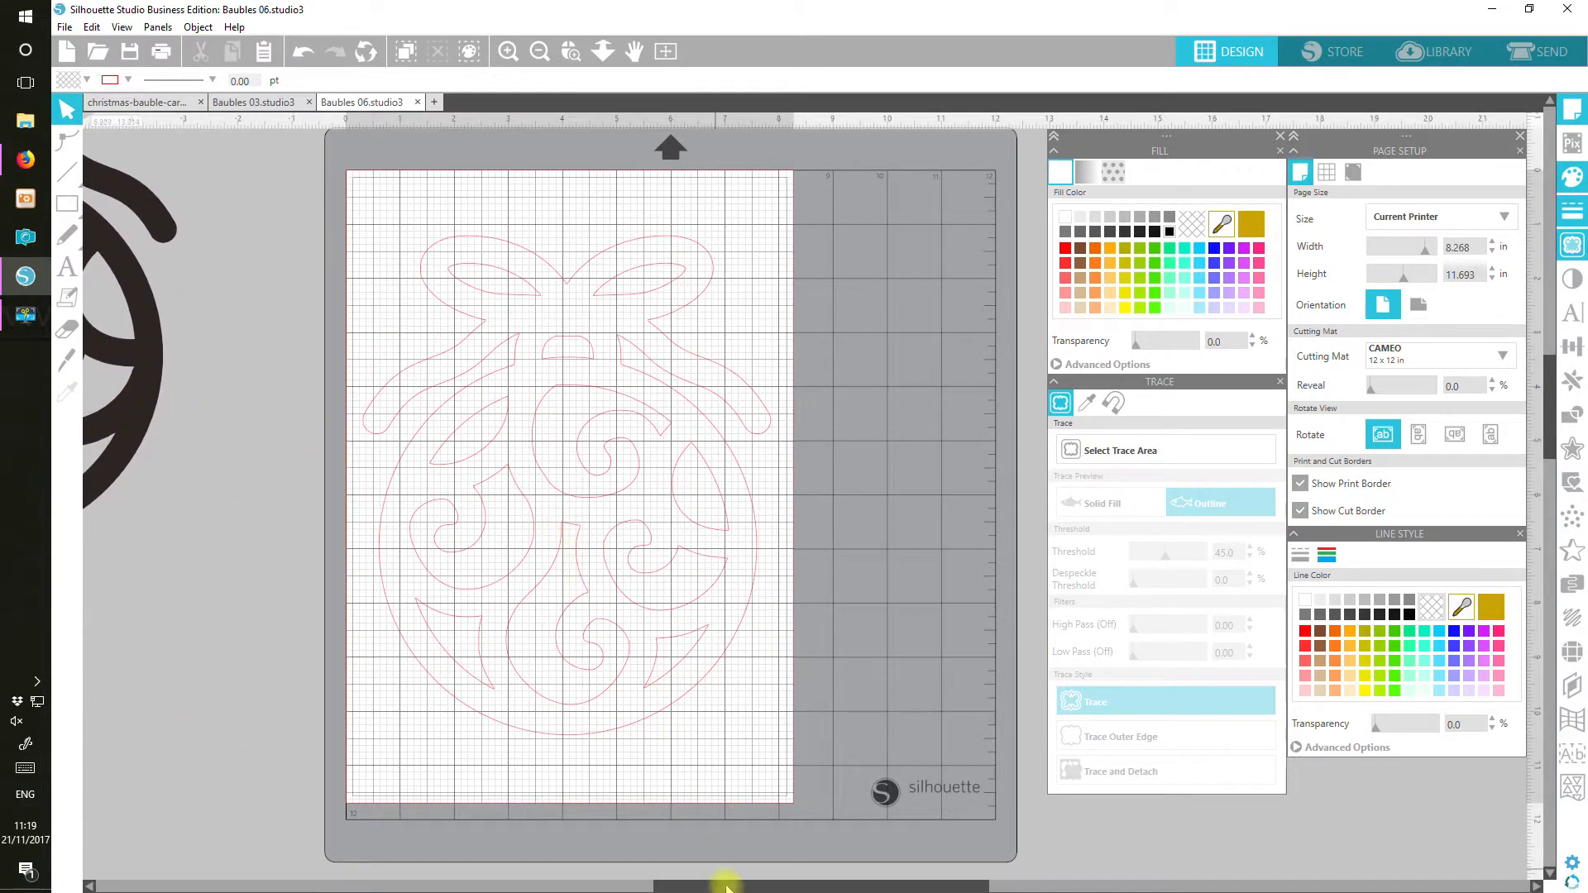
pyautogui.moveTo(720, 883); pyautogui.dragTo(645, 885)
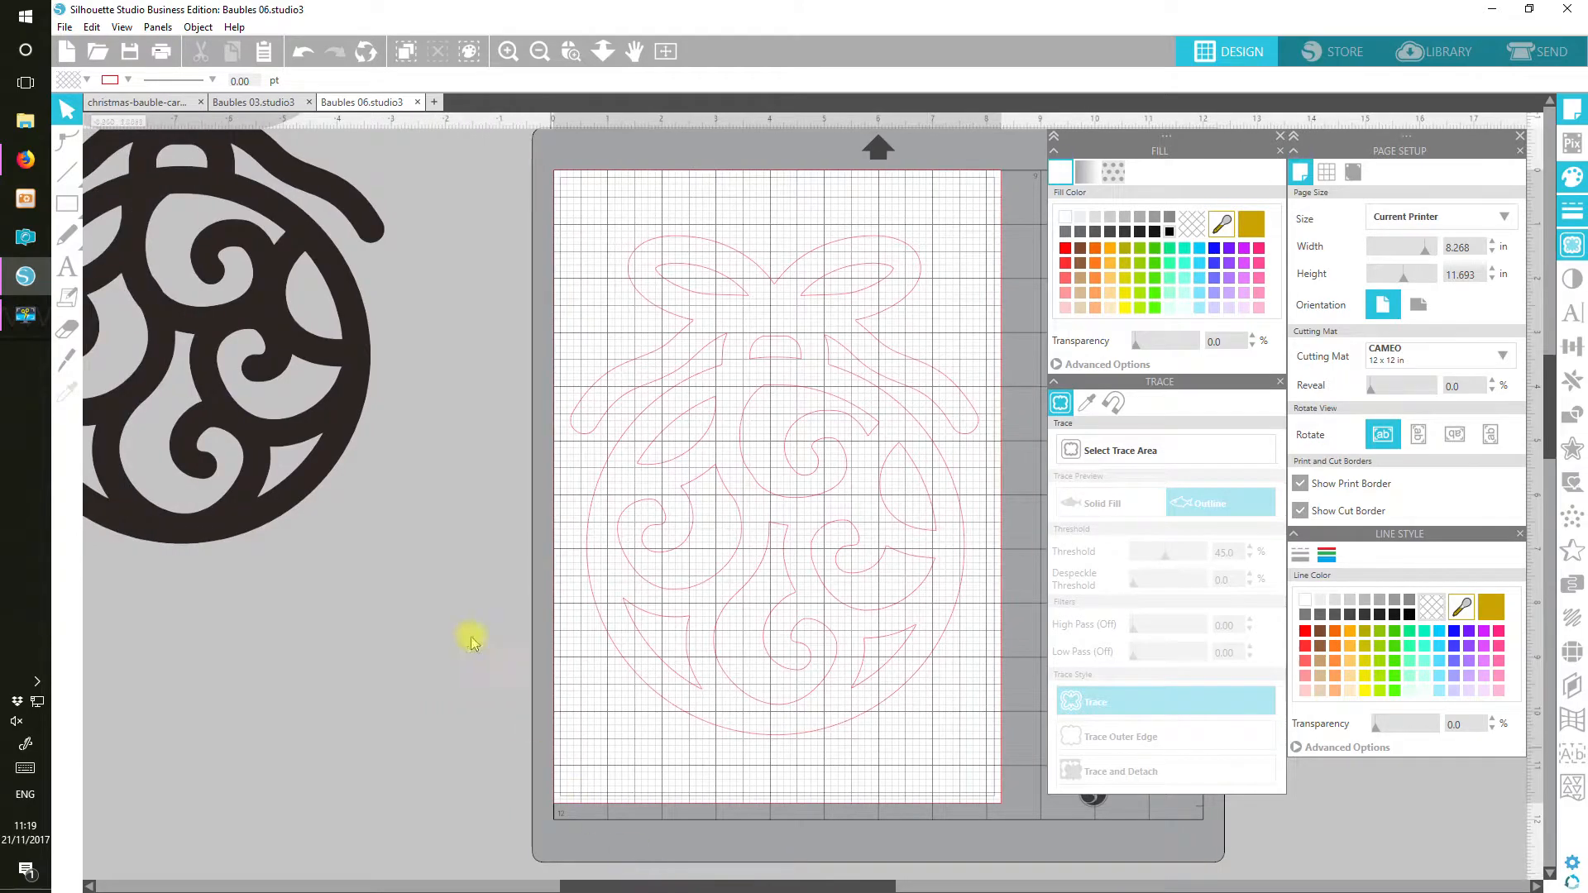
pyautogui.moveTo(355, 390); pyautogui.dragTo(305, 391)
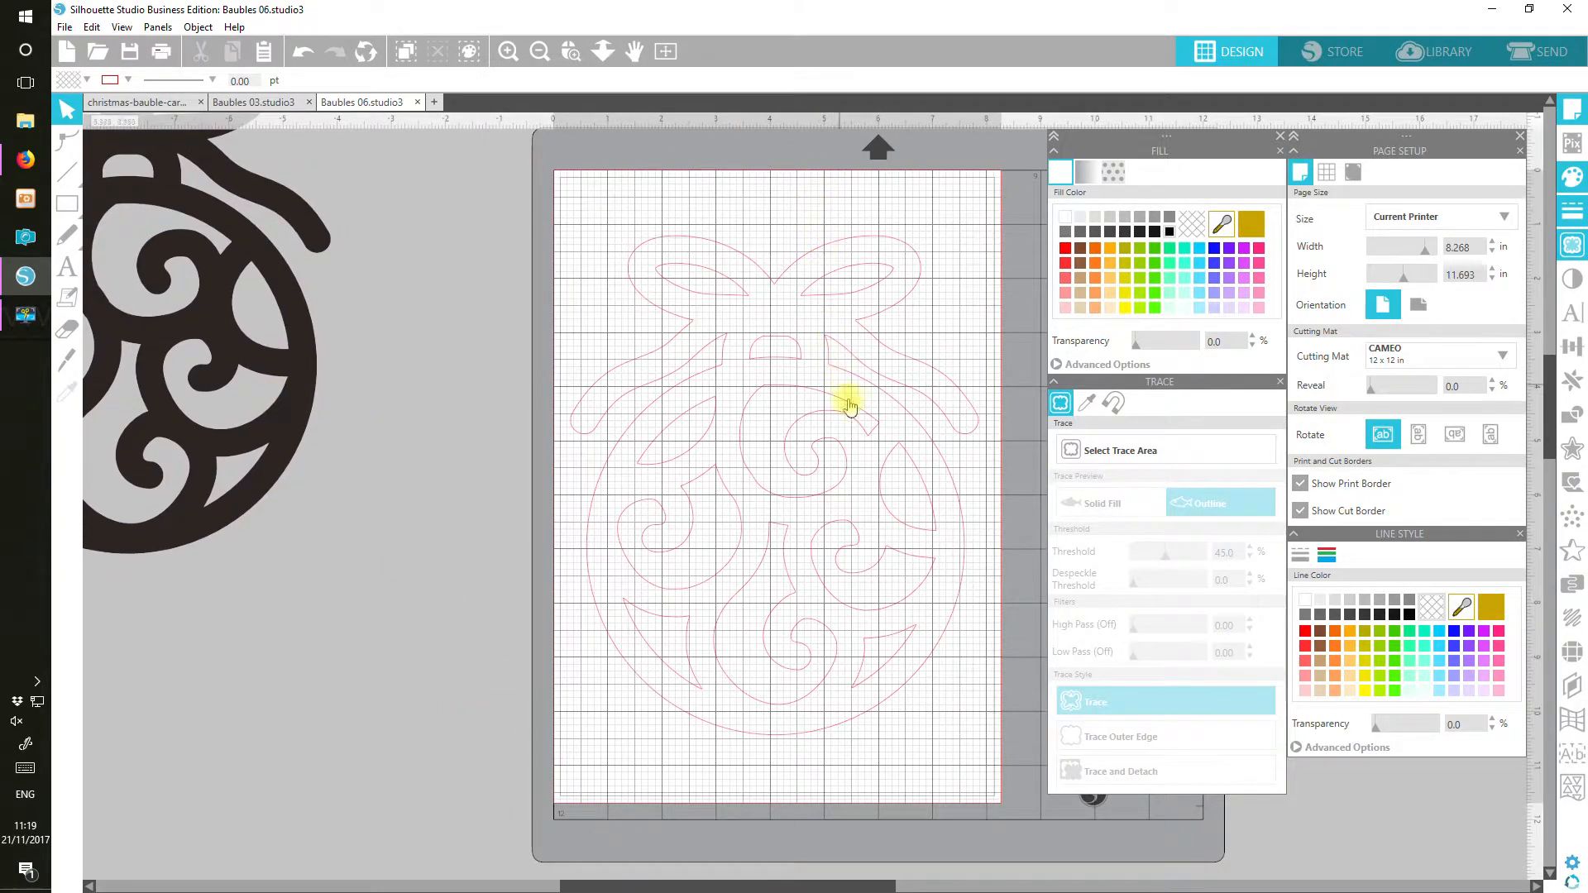
# Fill the traced bauble outline with black and release its compound path.
pyautogui.click(875, 430)
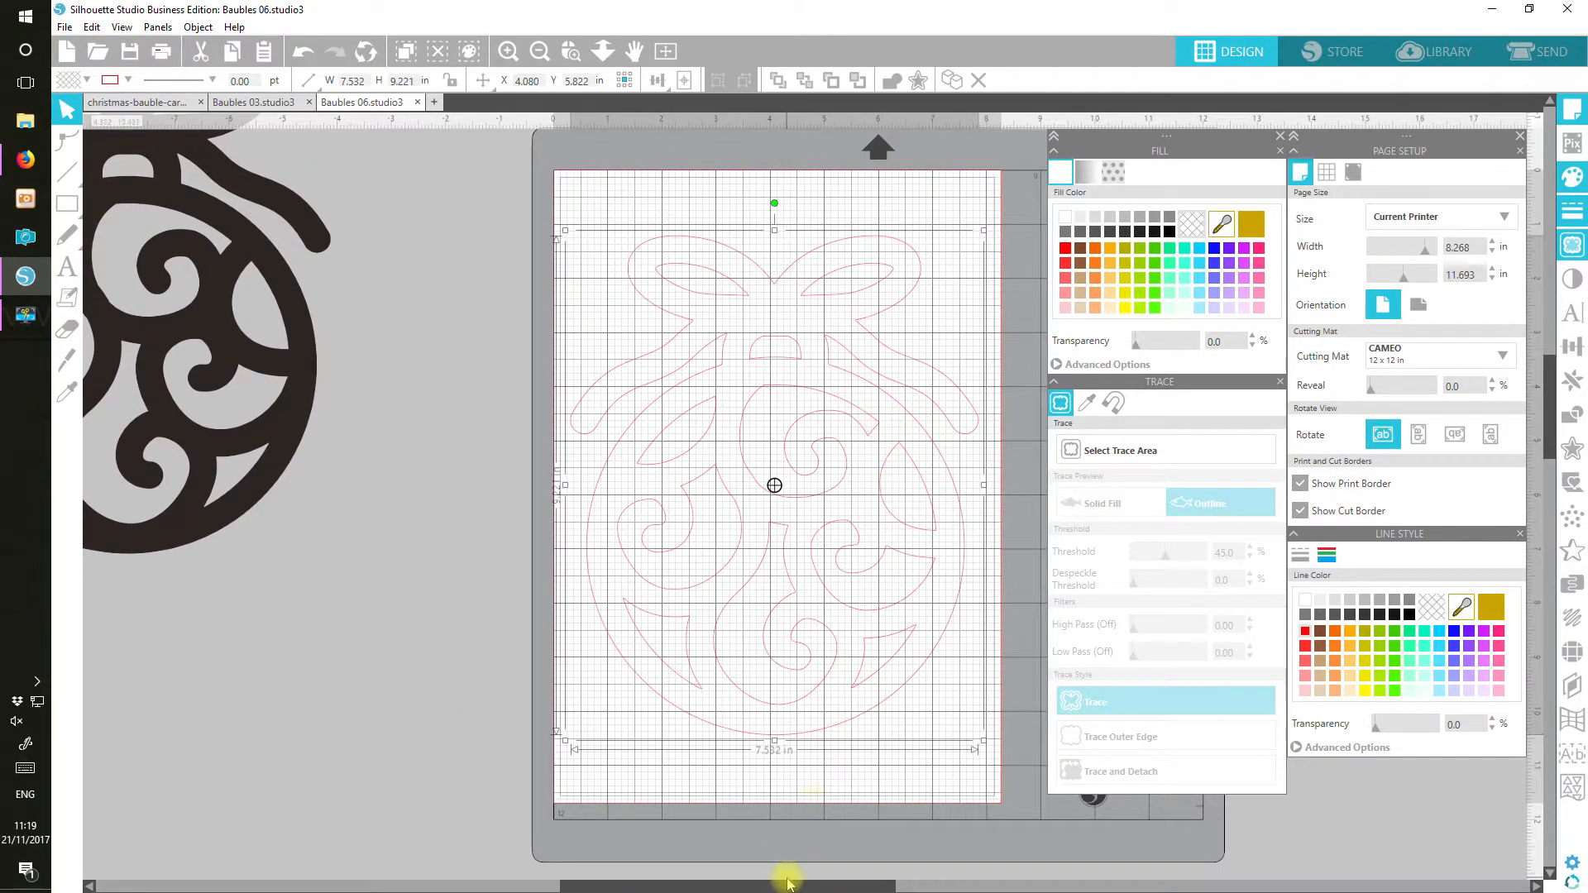
pyautogui.click(1169, 233)
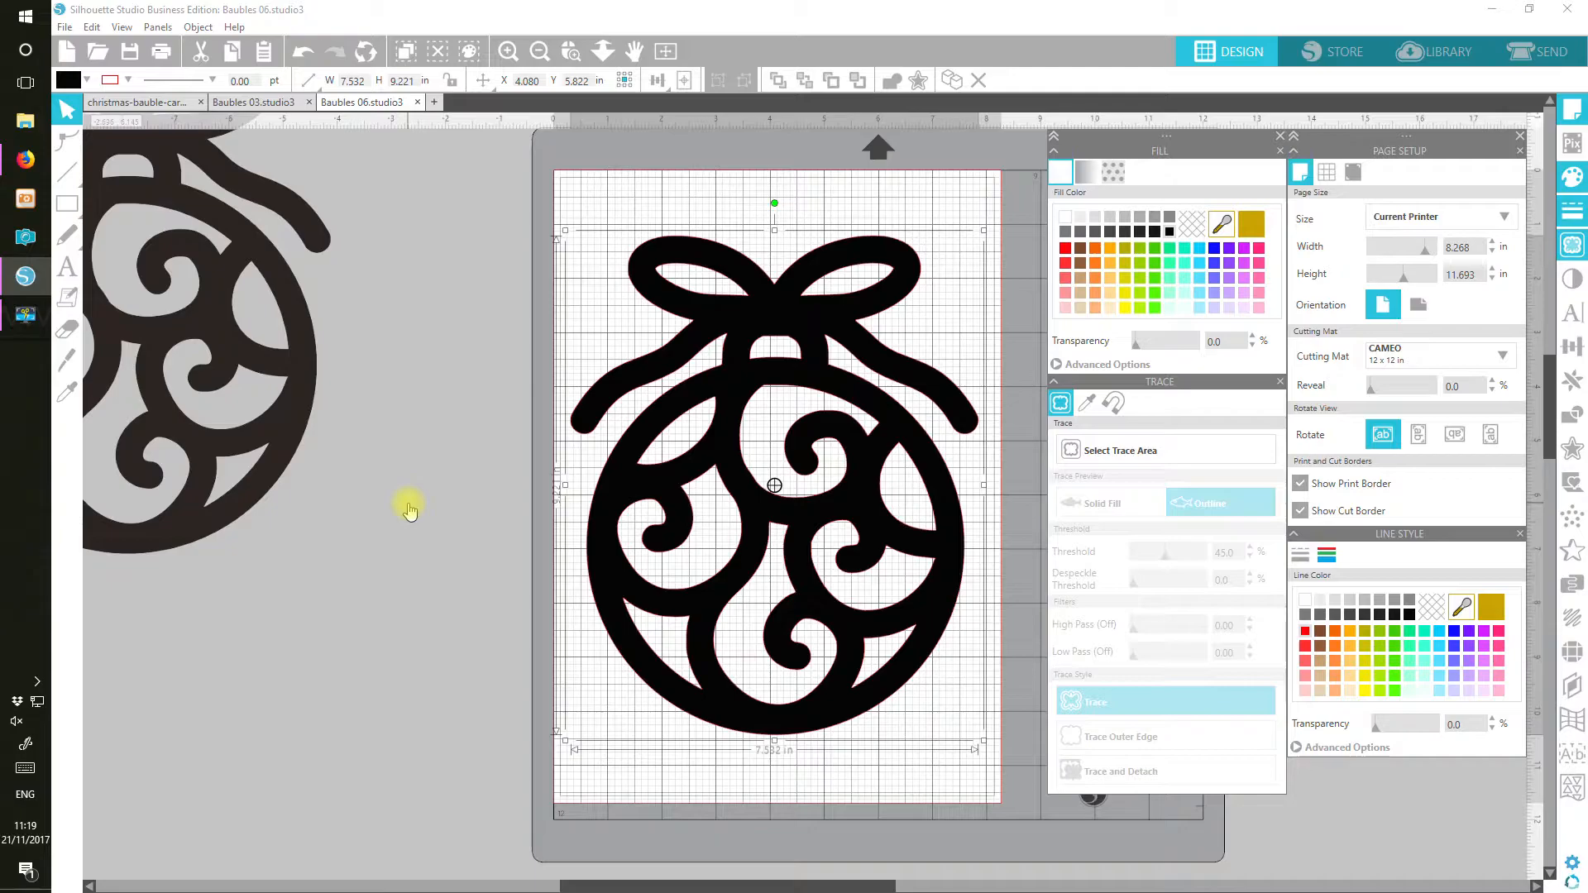
pyautogui.click(199, 27)
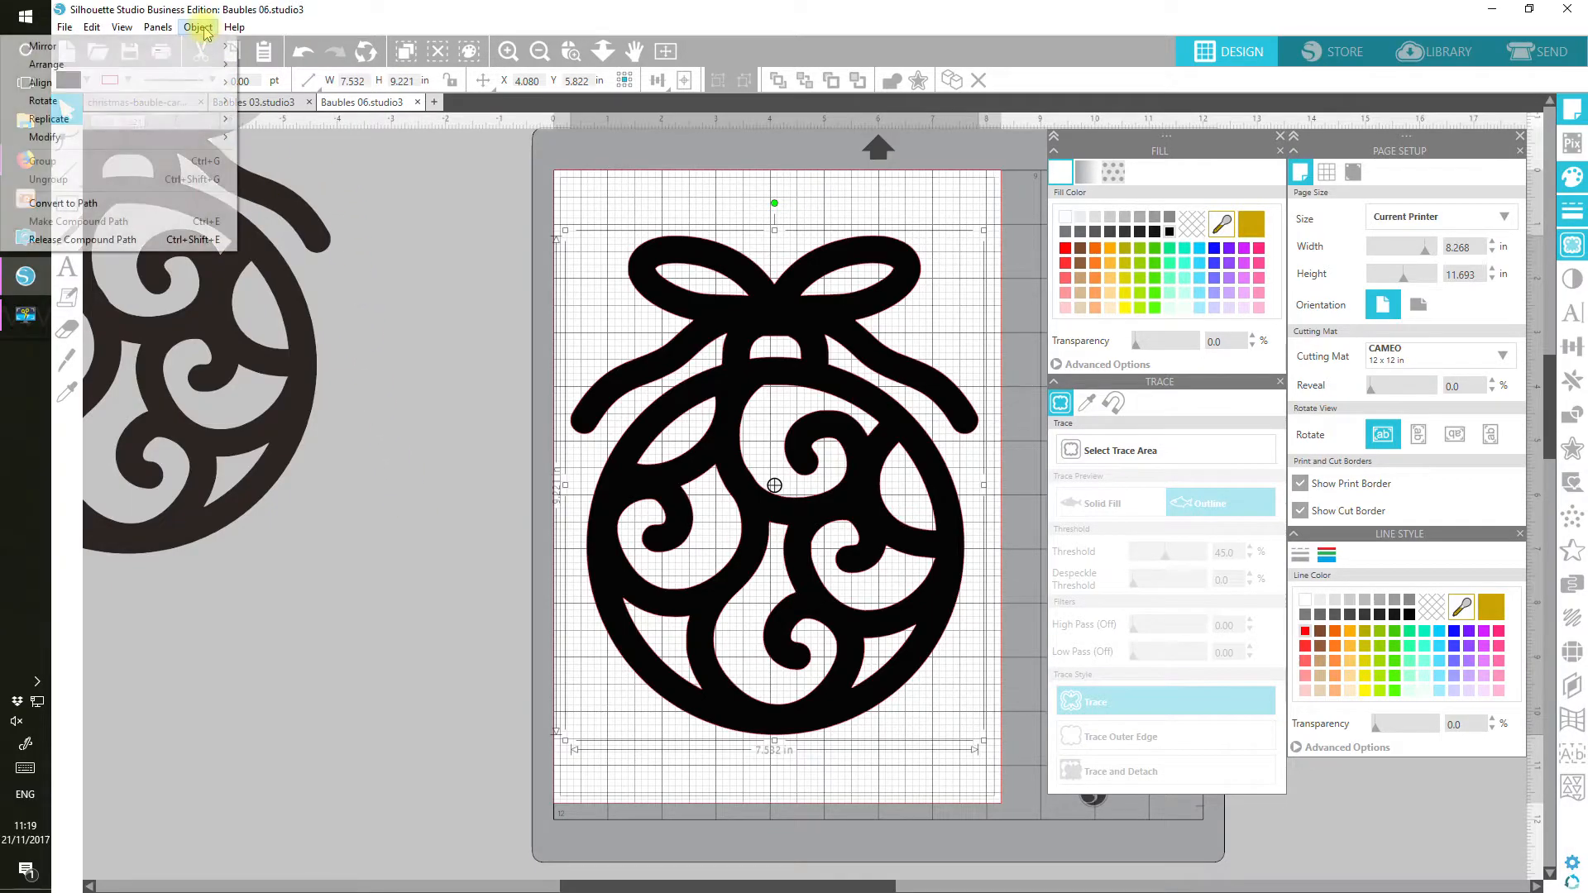
pyautogui.click(183, 241)
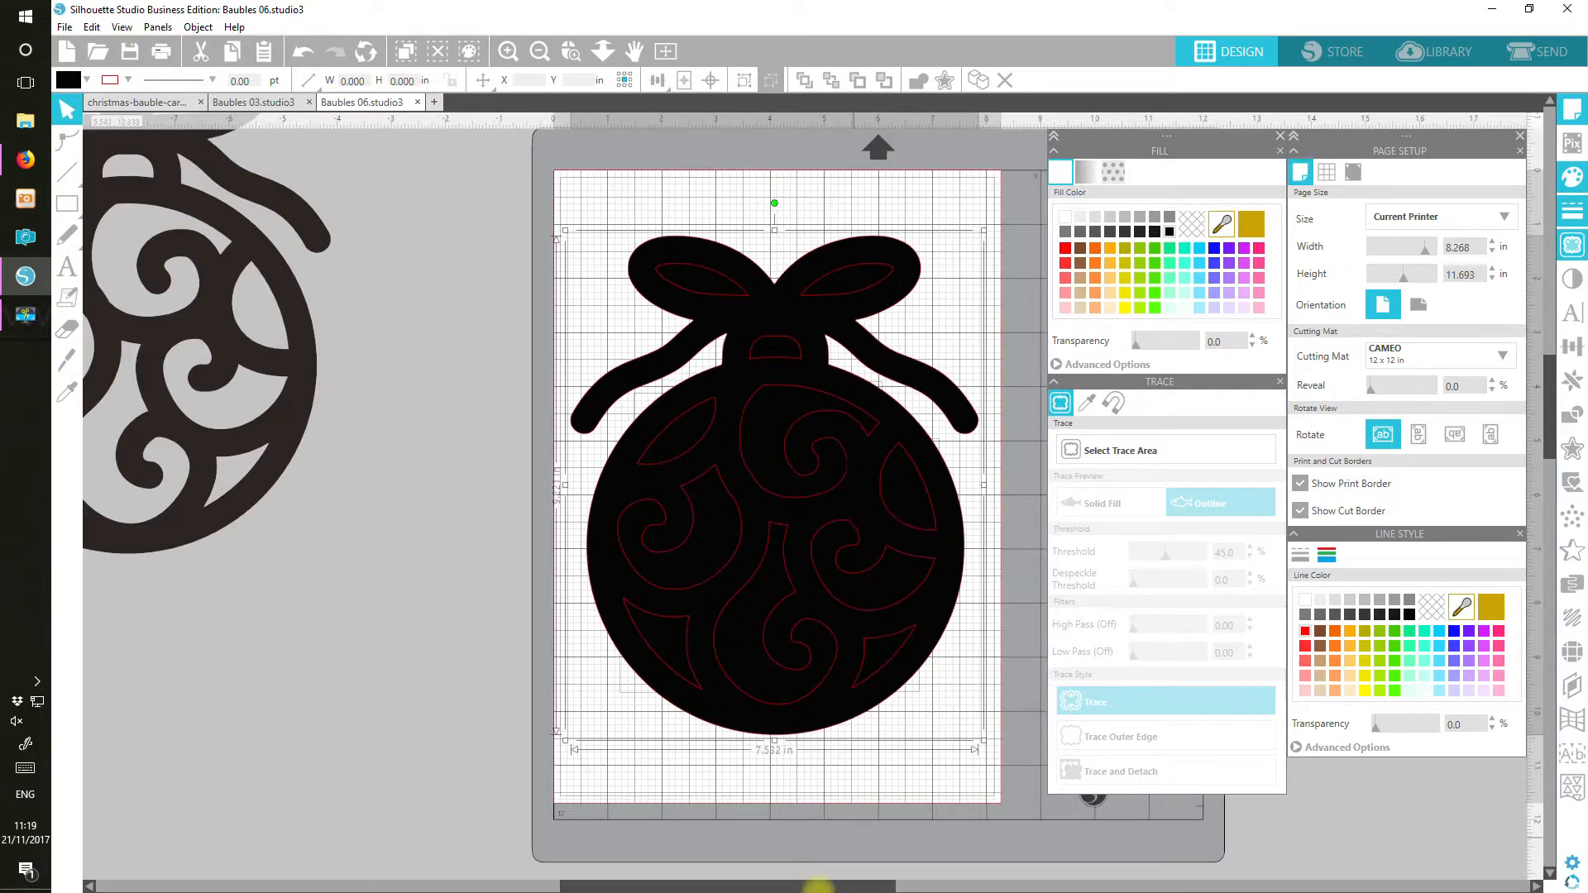
# Move the solid outer bauble silhouette off the page to the left and close the trace settings.
pyautogui.click(605, 787)
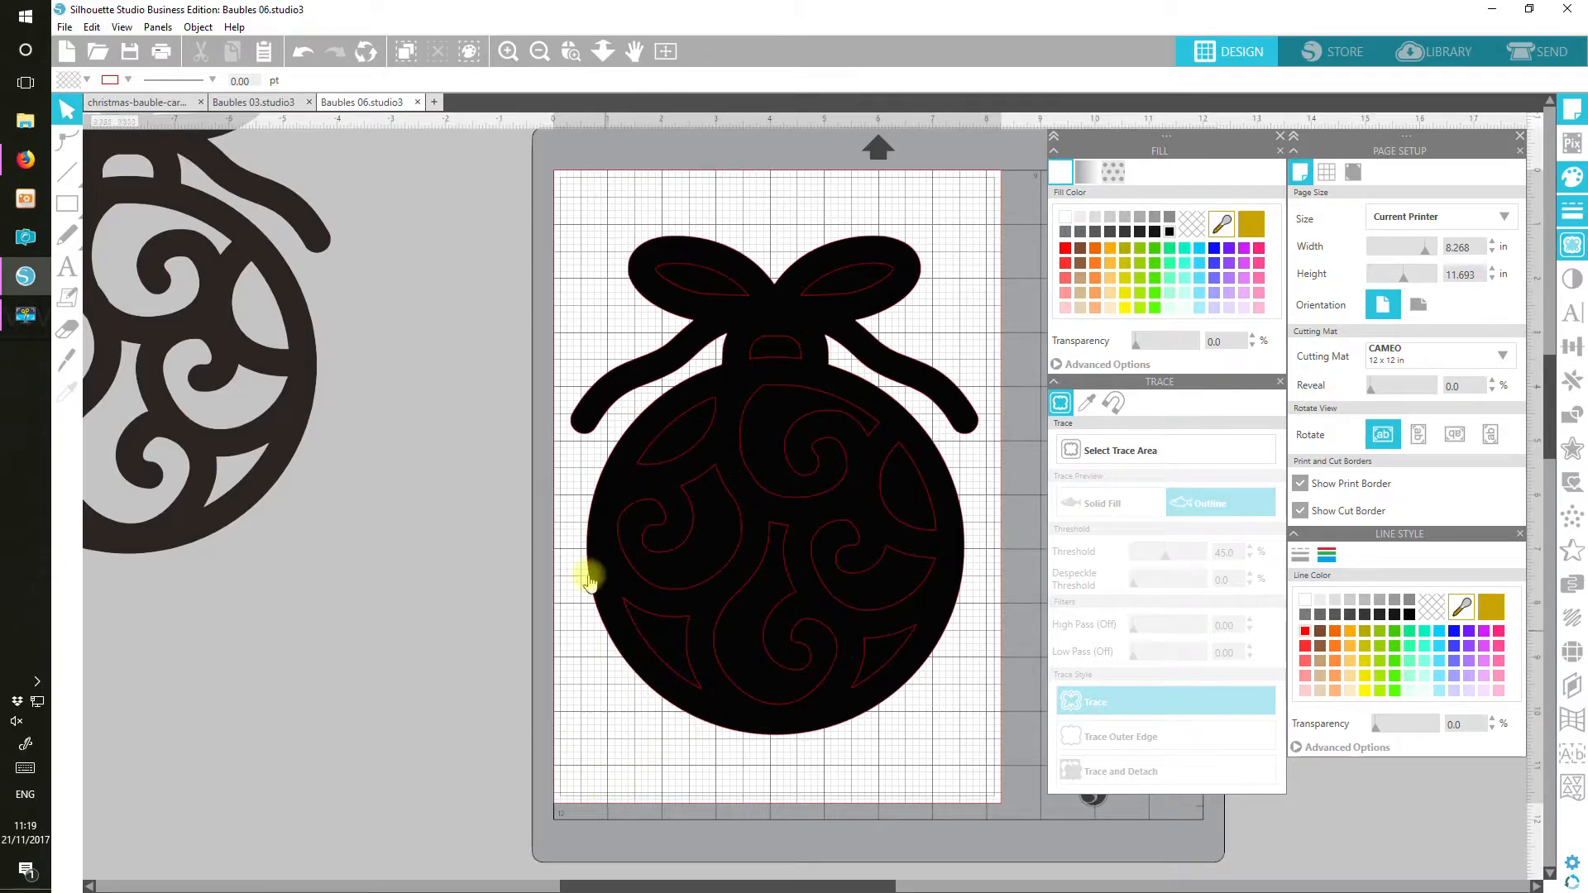
pyautogui.moveTo(579, 436); pyautogui.dragTo(152, 537)
pyautogui.click(596, 285)
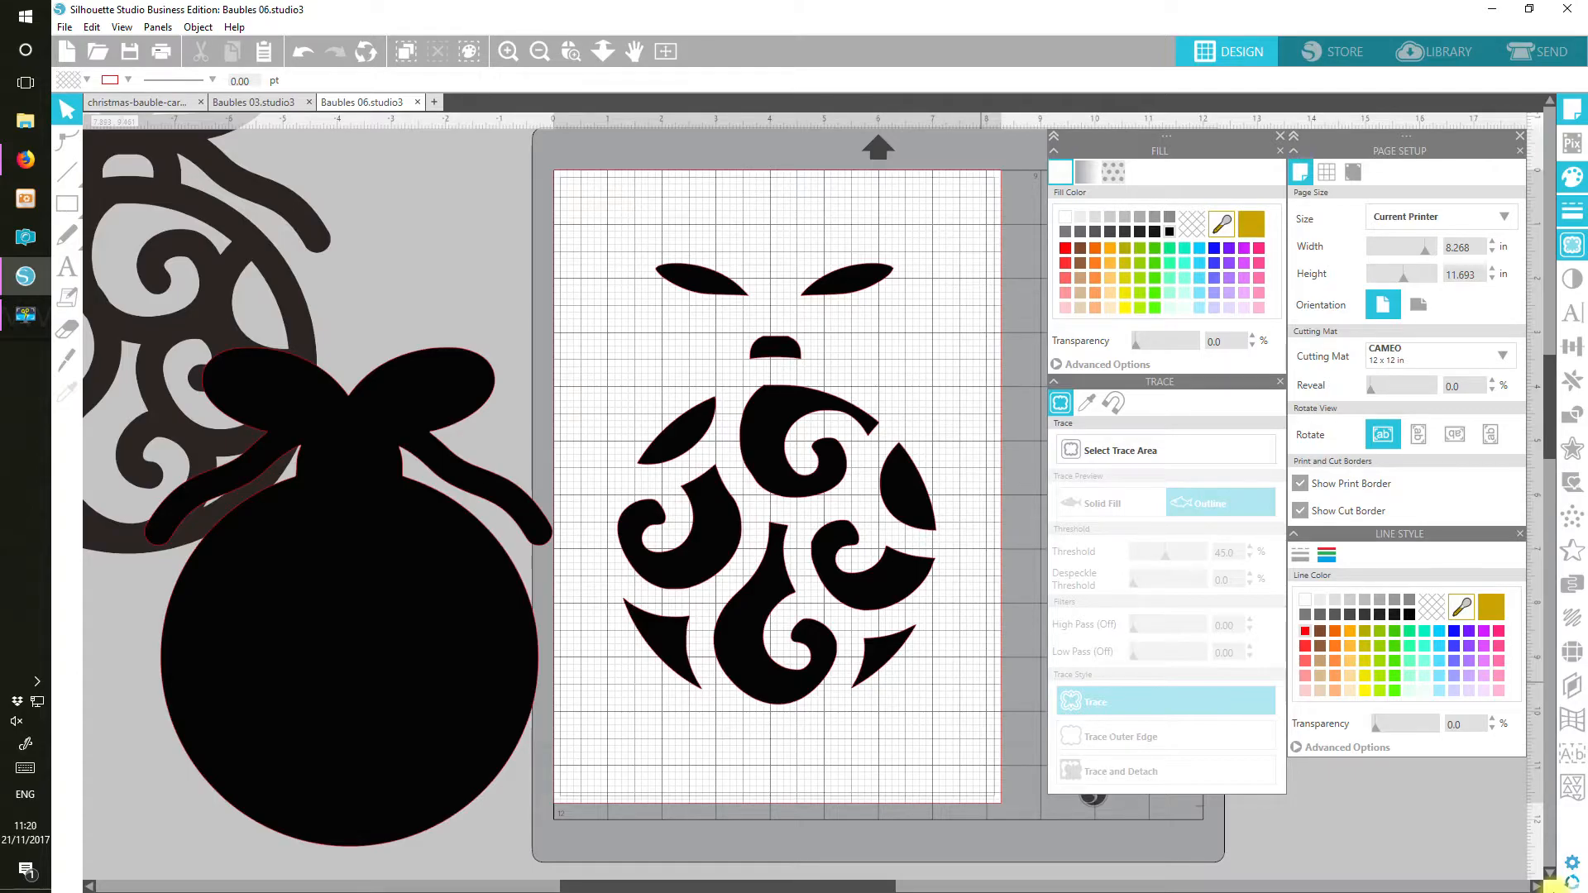
pyautogui.click(1279, 382)
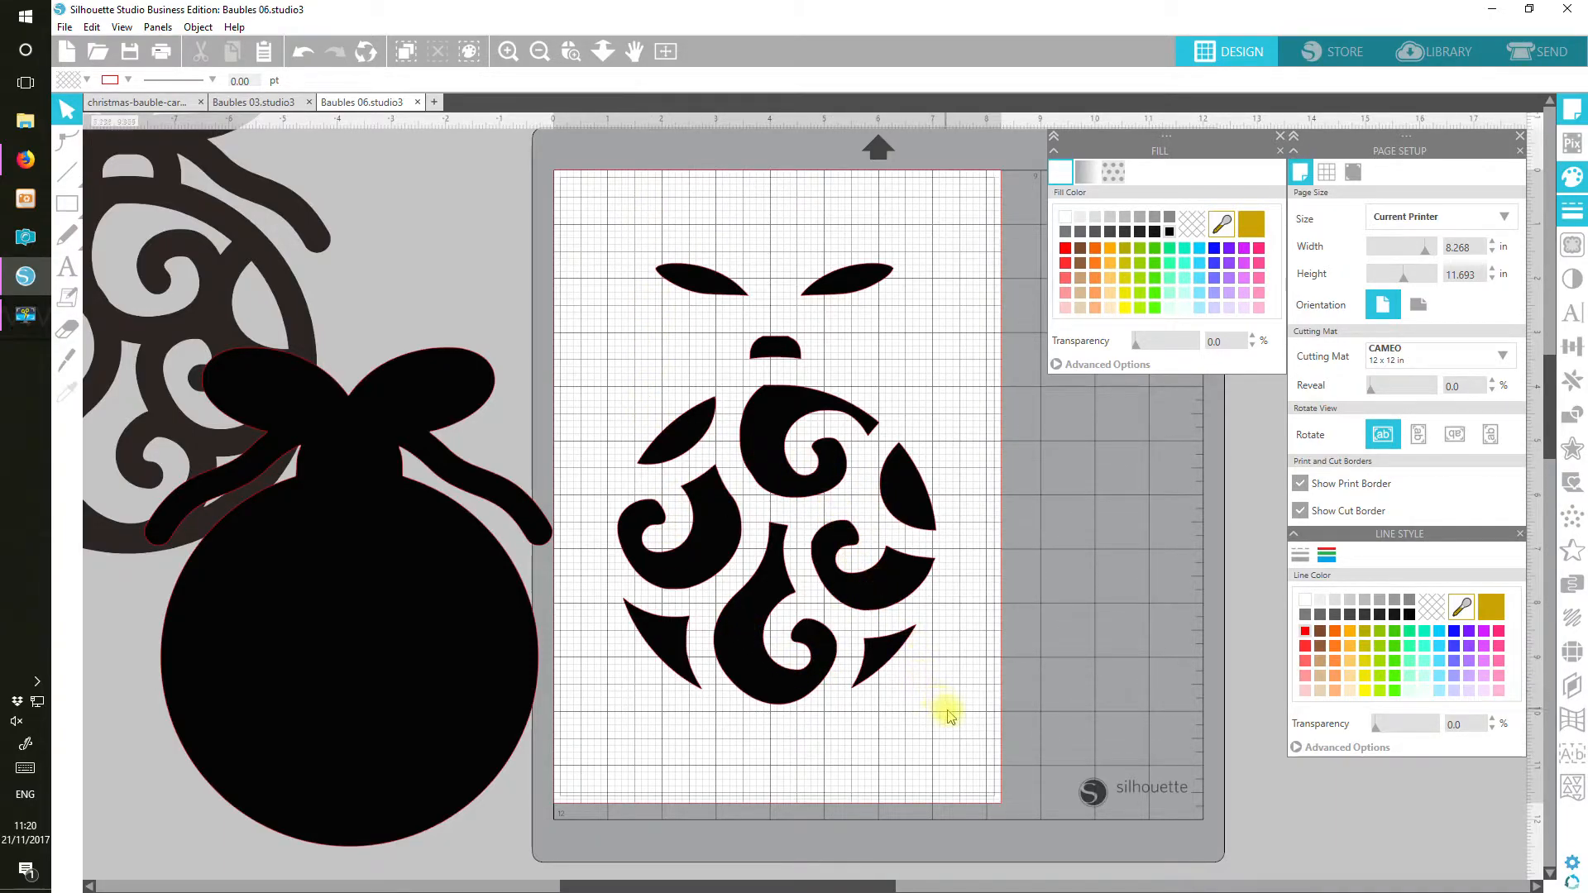
# Fill the two bow loop shapes above the bauble's inner pieces with white.
pyautogui.moveTo(946, 713); pyautogui.dragTo(632, 334)
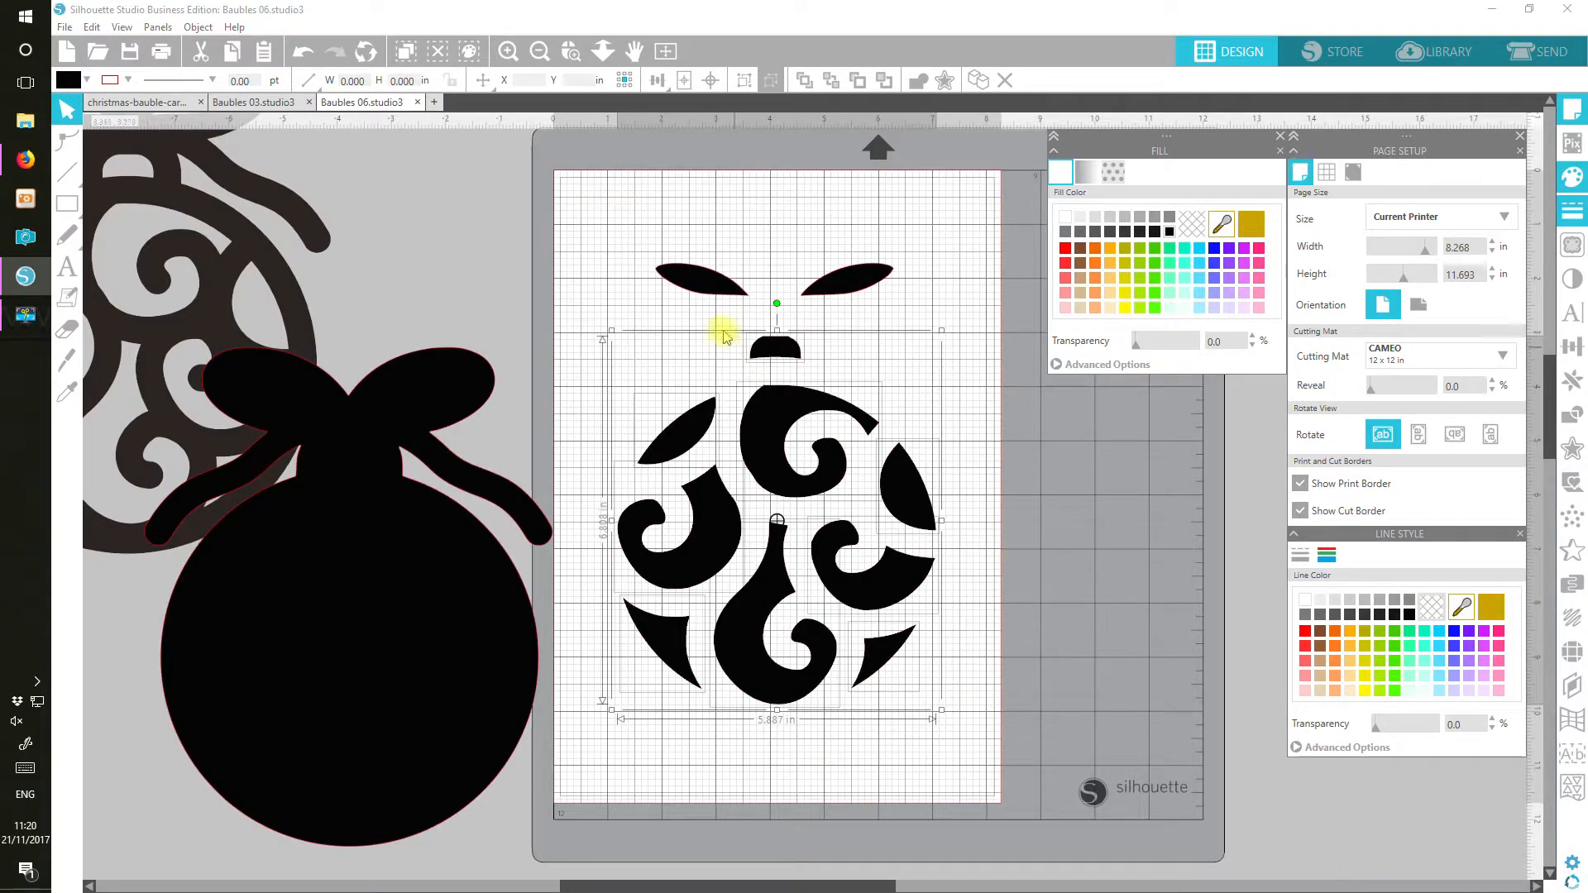
pyautogui.moveTo(631, 221); pyautogui.dragTo(908, 311)
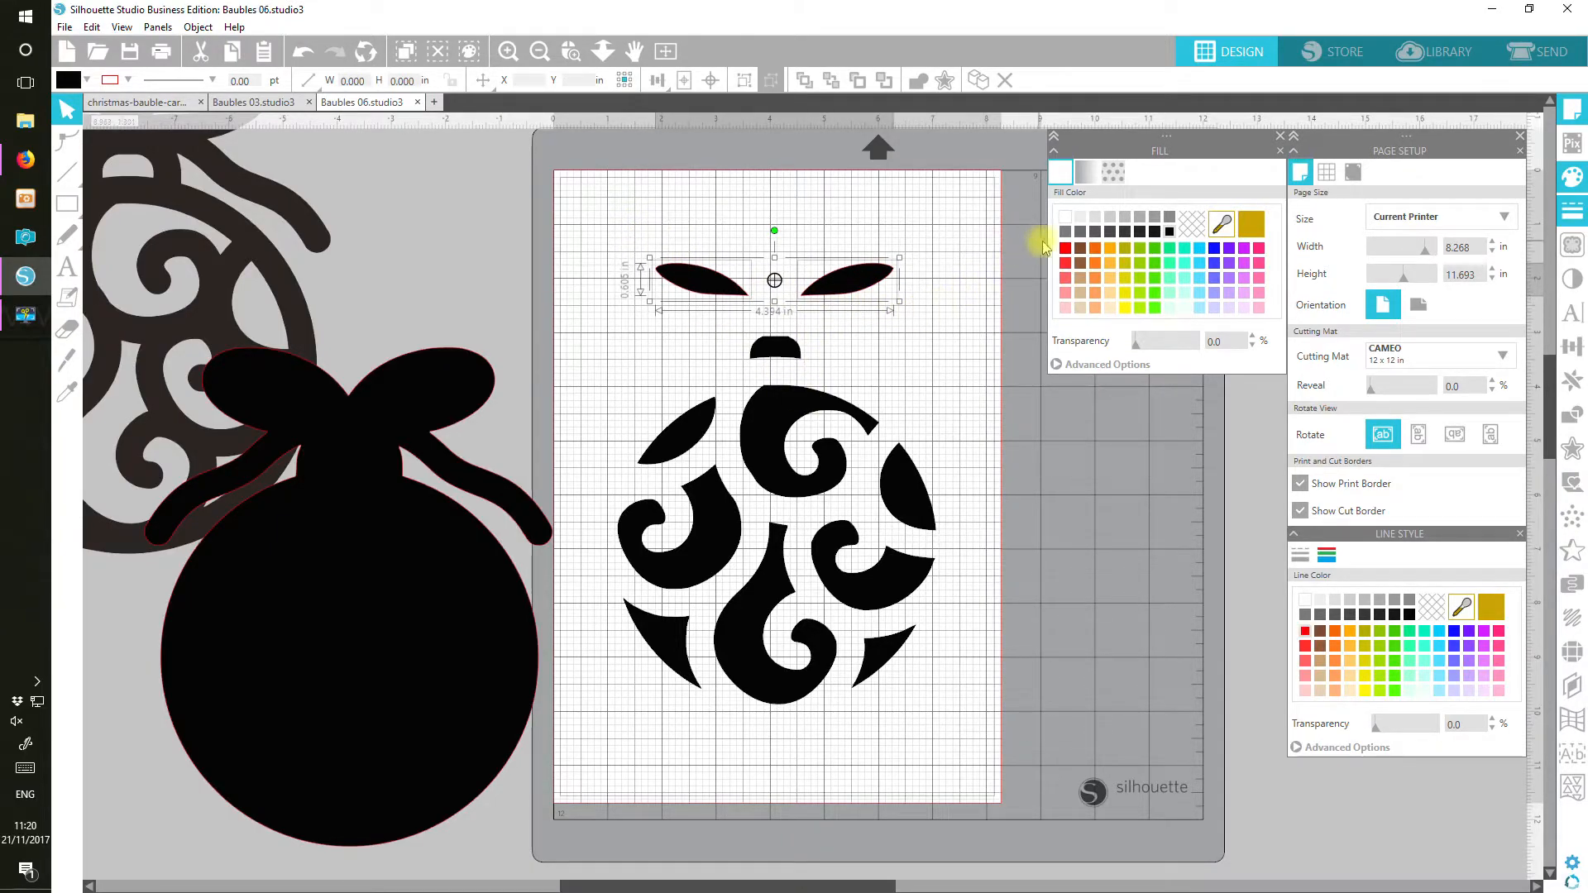
pyautogui.click(1067, 218)
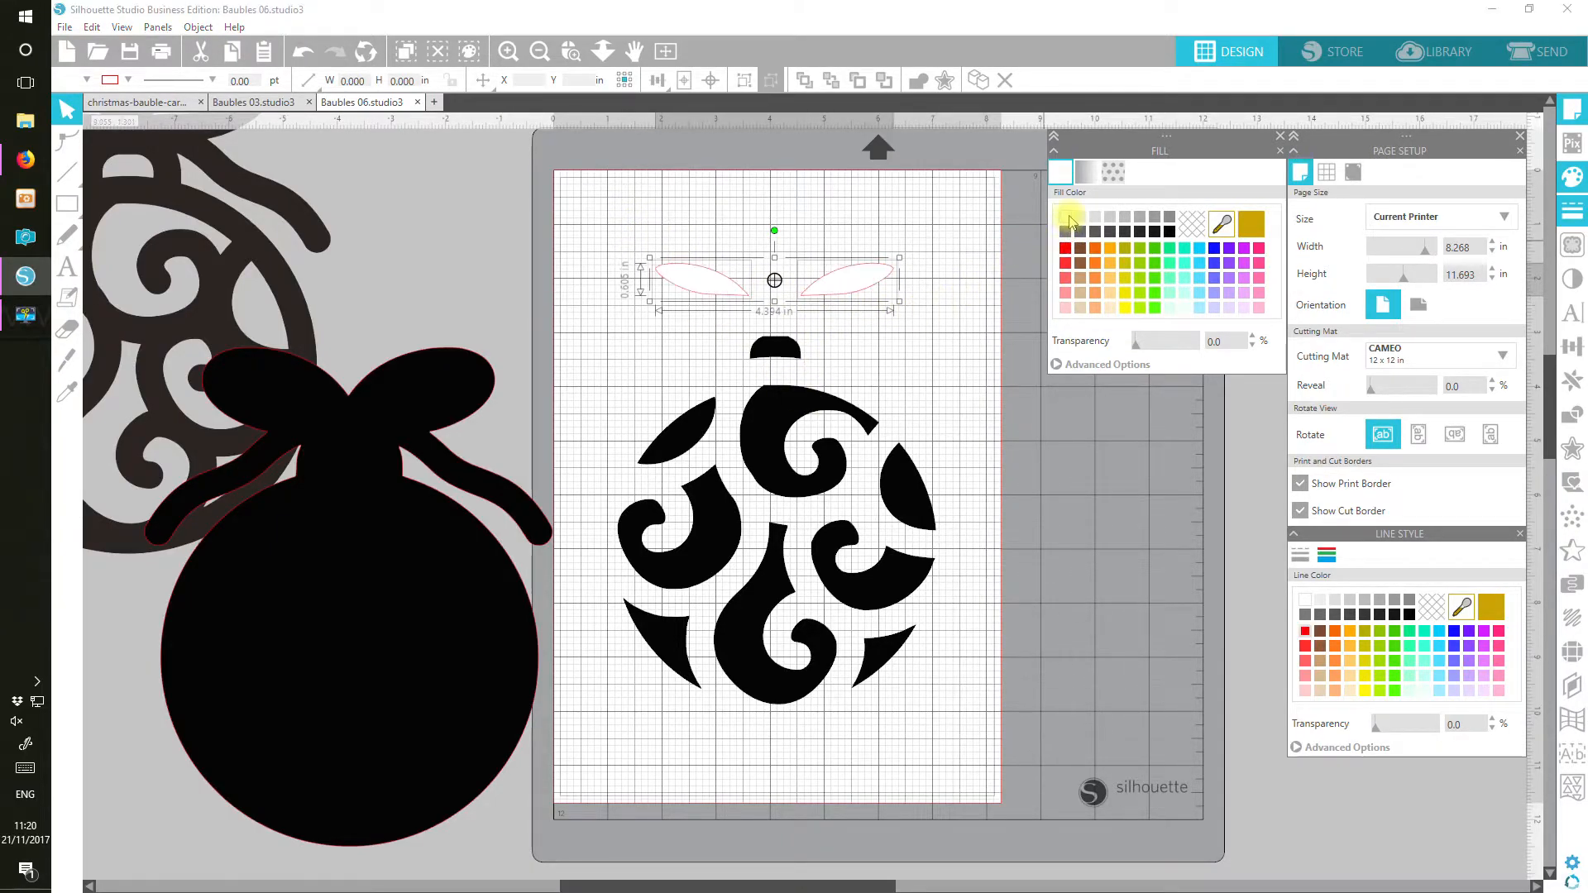
pyautogui.click(1147, 732)
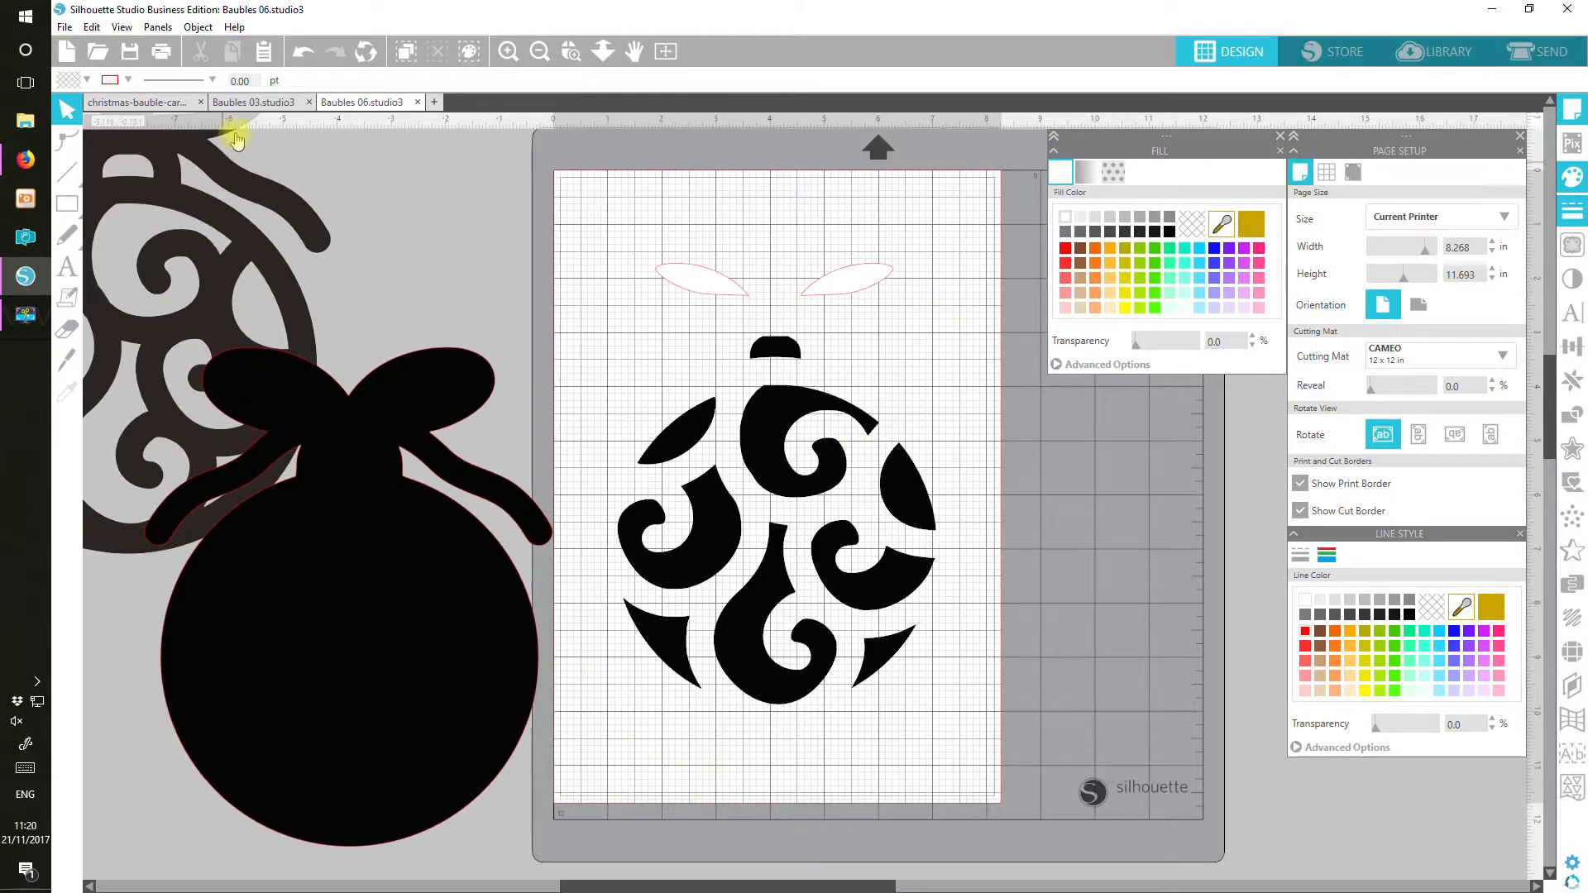
# Copy the coloured bauble from Baubles 03 and paste it into the christmas-bauble-card-01 design.
pyautogui.click(261, 102)
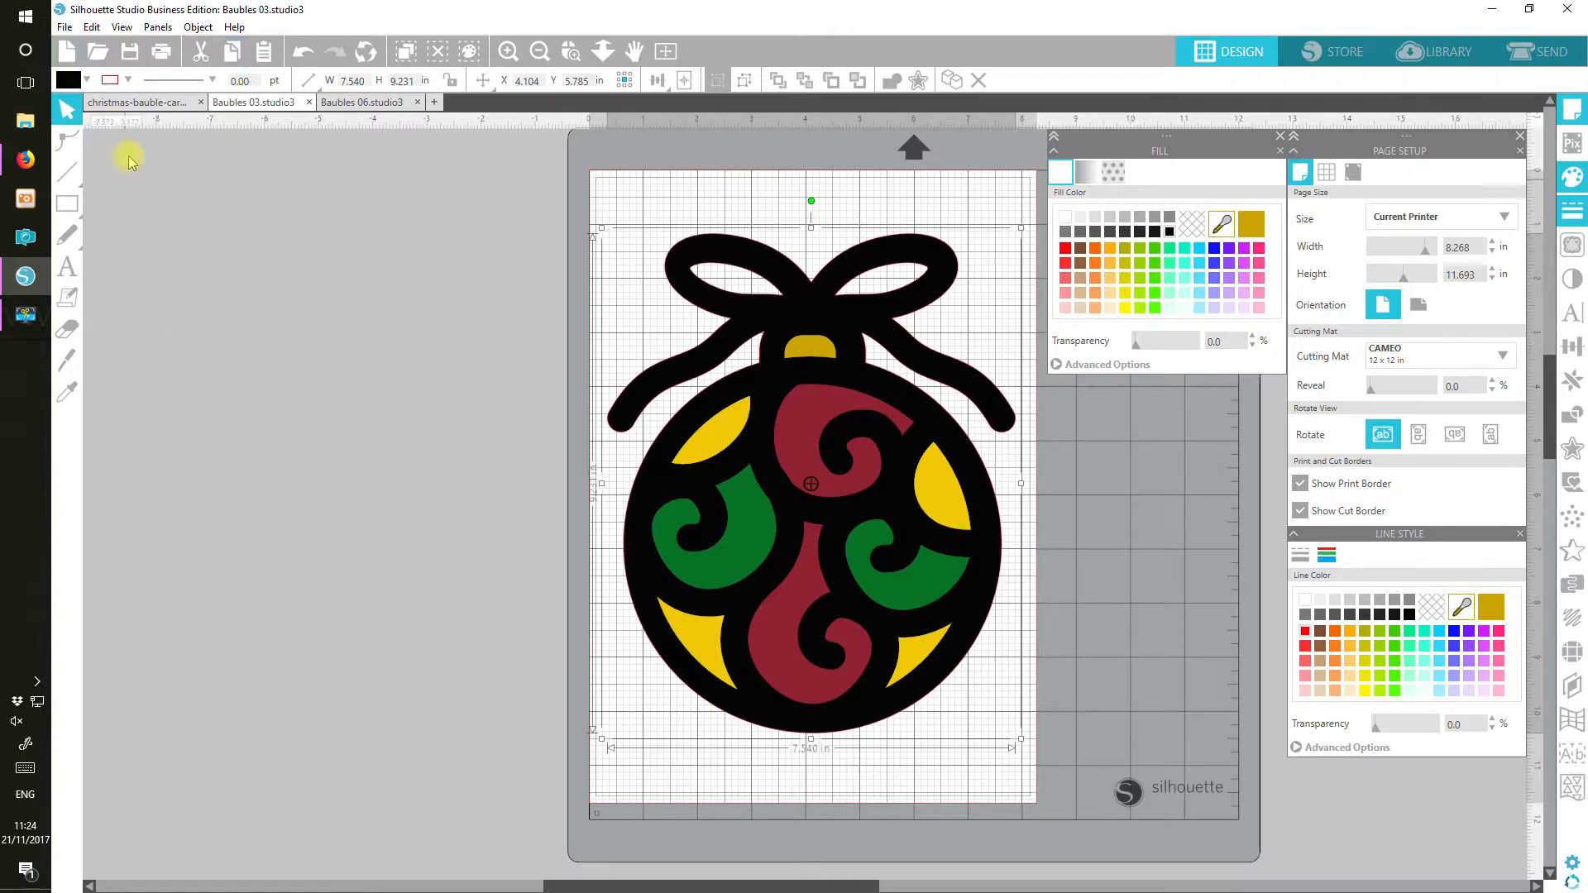
pyautogui.click(135, 102)
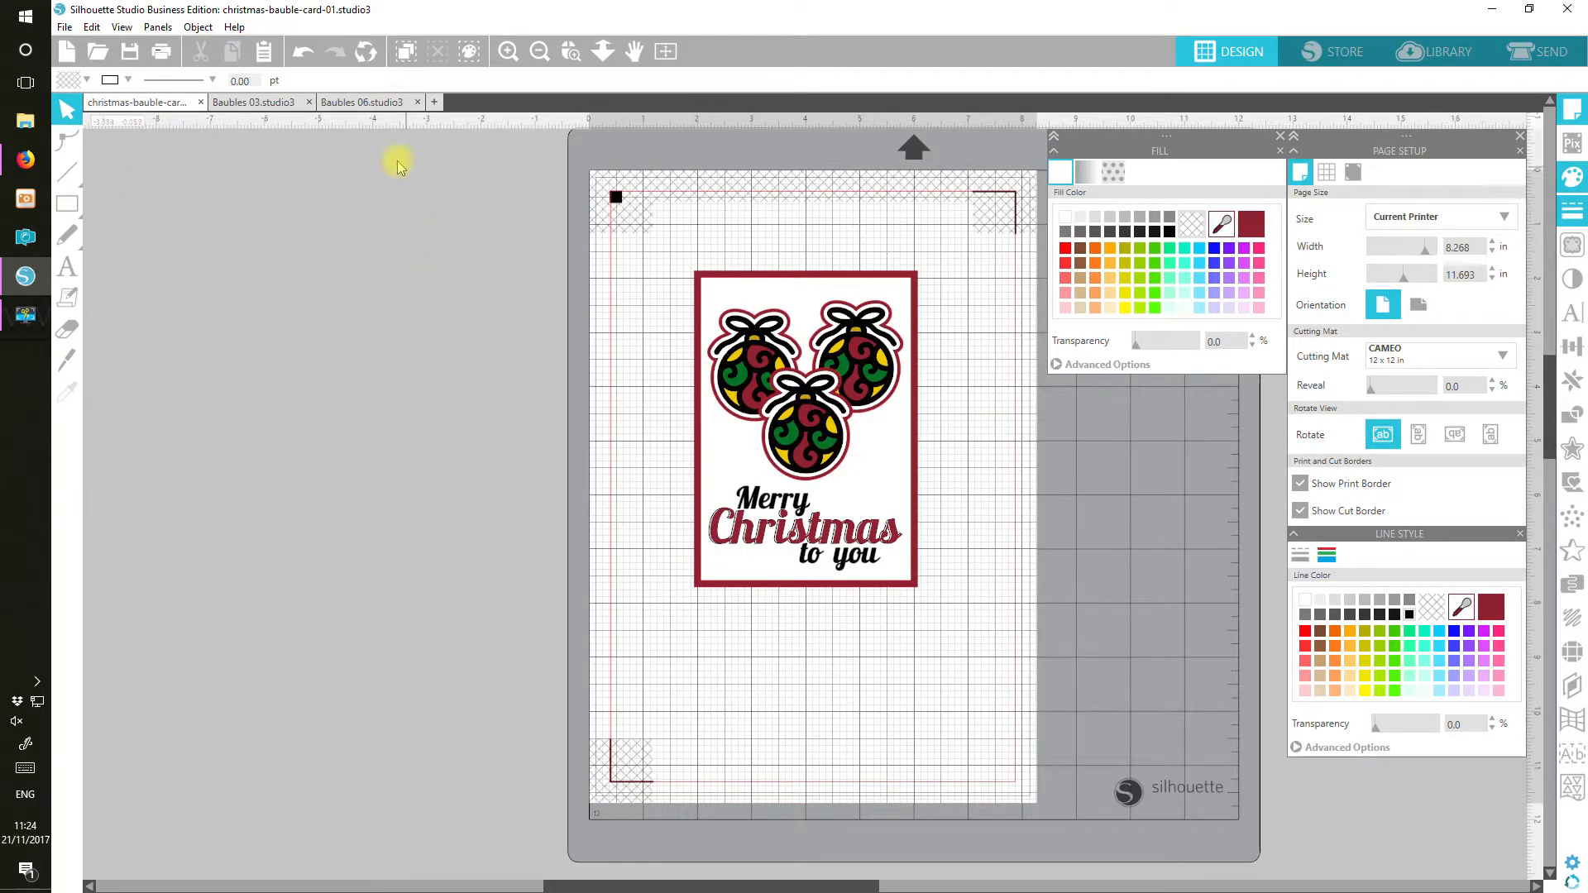
pyautogui.click(507, 52)
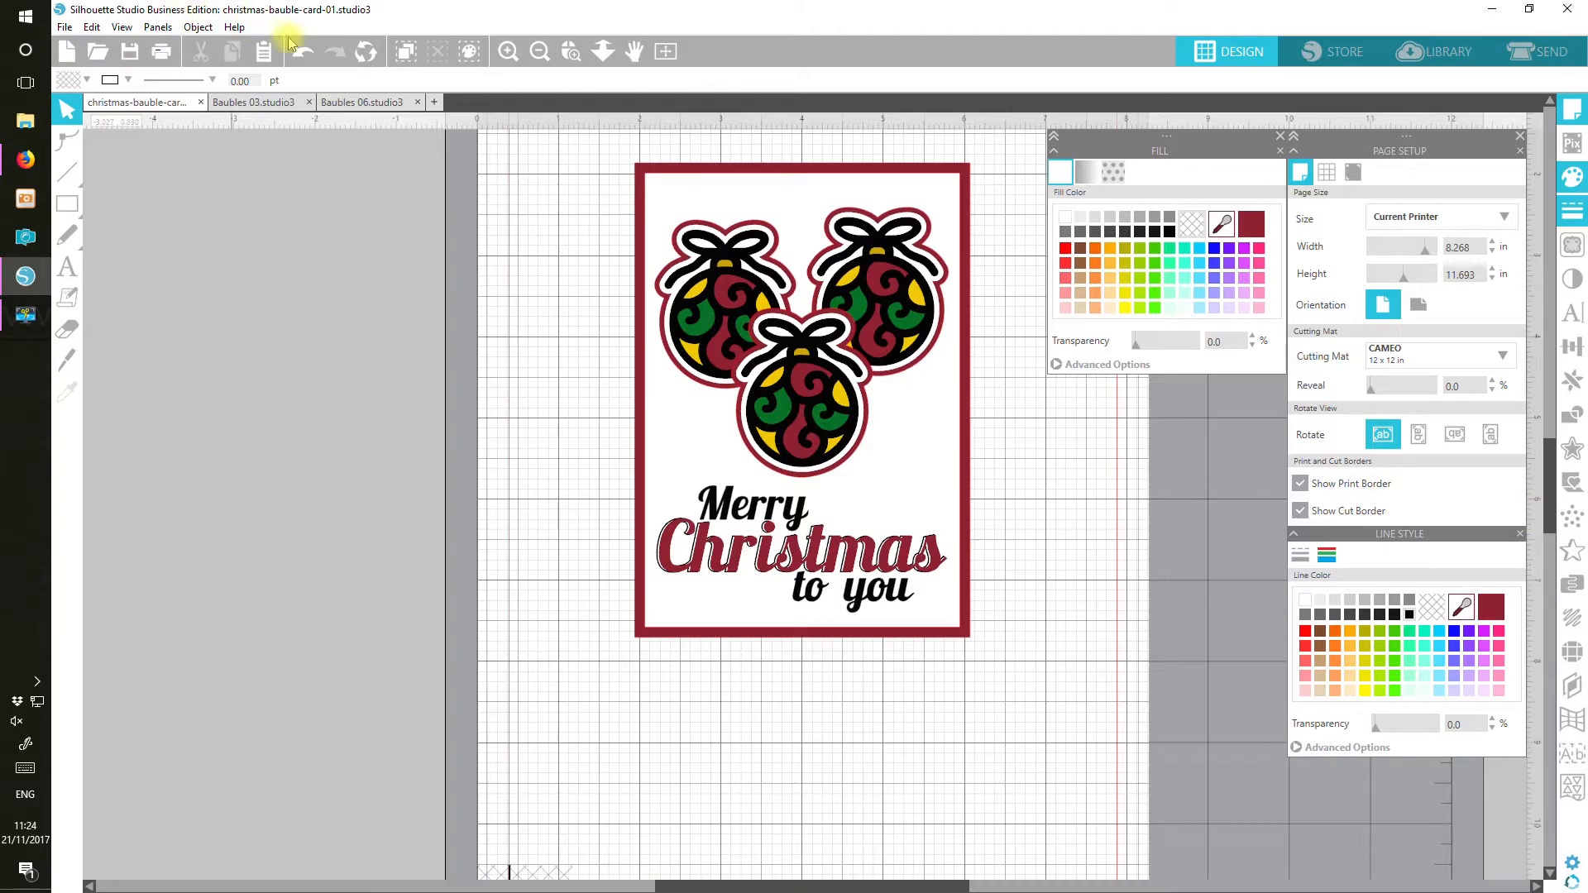
pyautogui.click(263, 52)
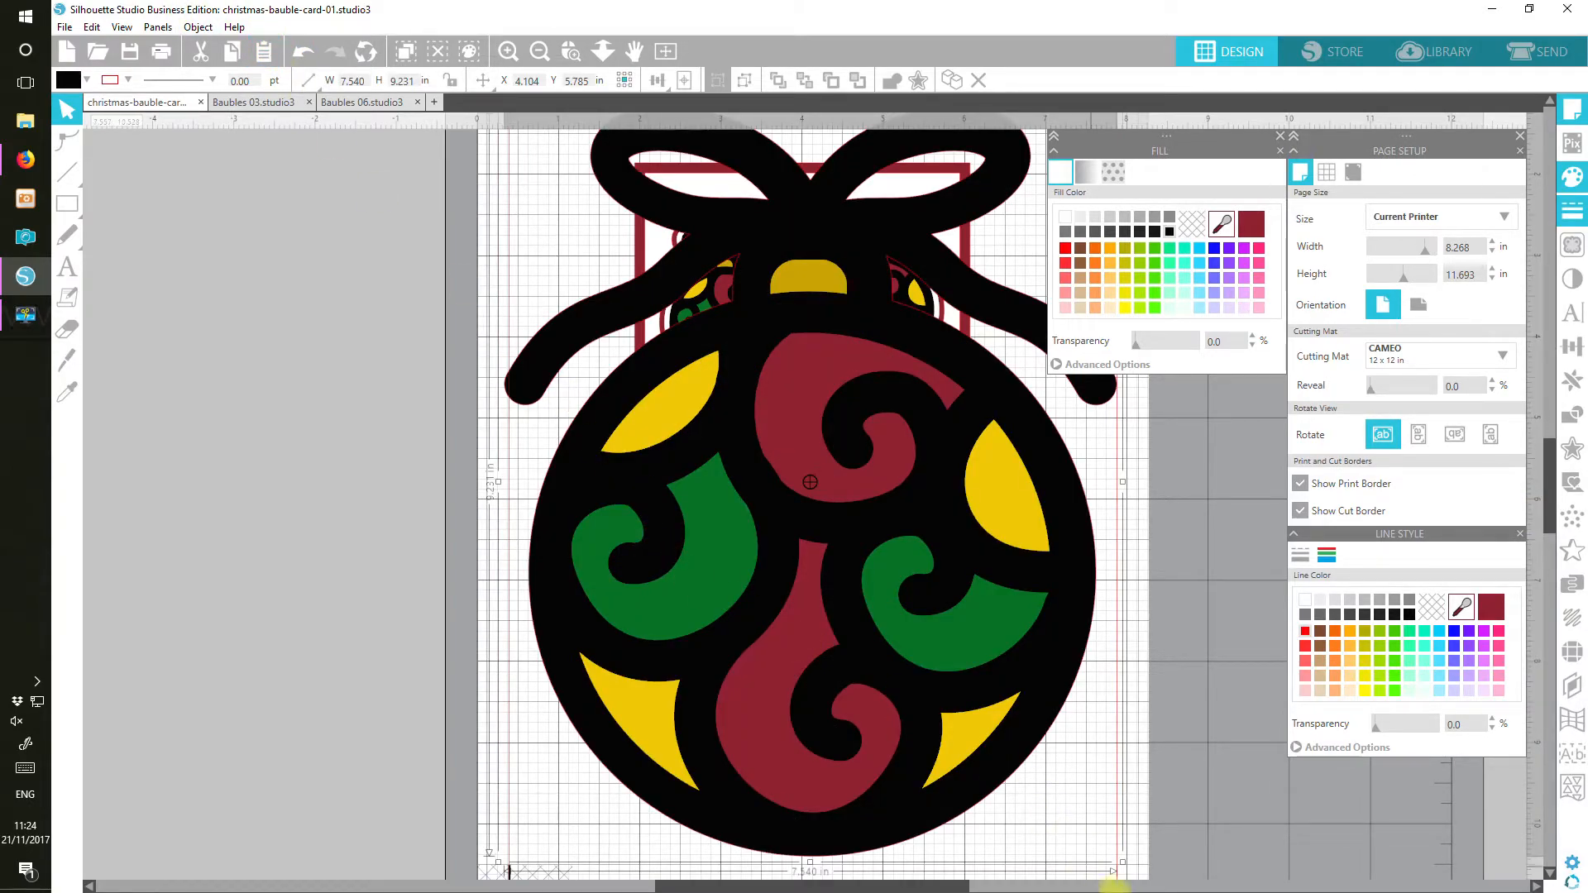
# Scale the pasted bauble down to about 1.51 by 1.85 in and move it off the page, left of the card.
pyautogui.moveTo(1123, 863); pyautogui.dragTo(664, 295)
pyautogui.moveTo(624, 230); pyautogui.dragTo(843, 436)
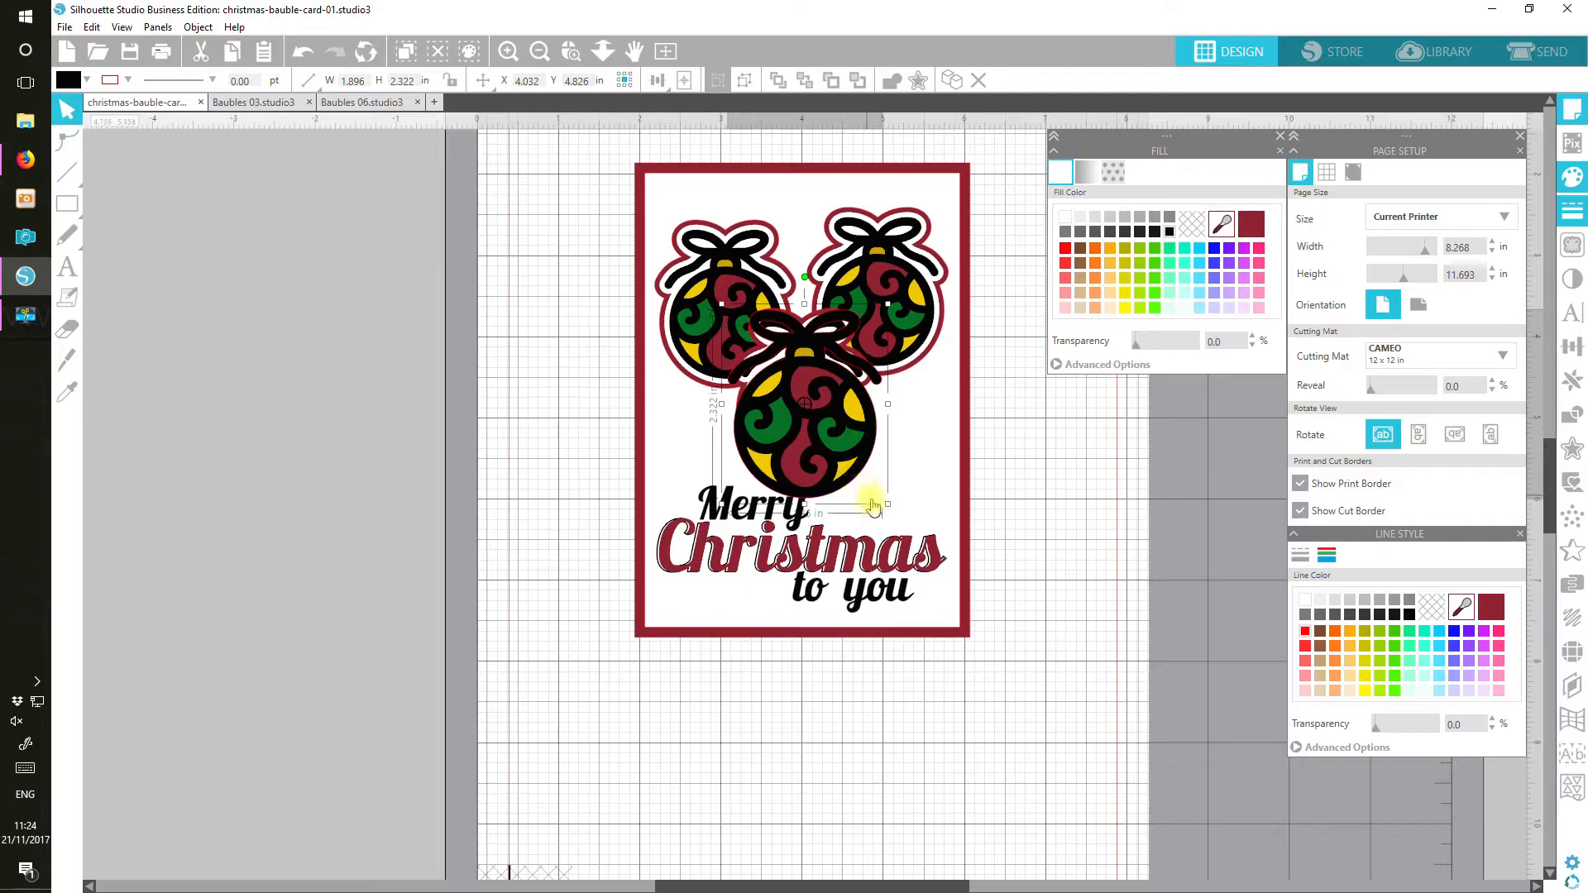
pyautogui.moveTo(887, 504); pyautogui.dragTo(827, 443)
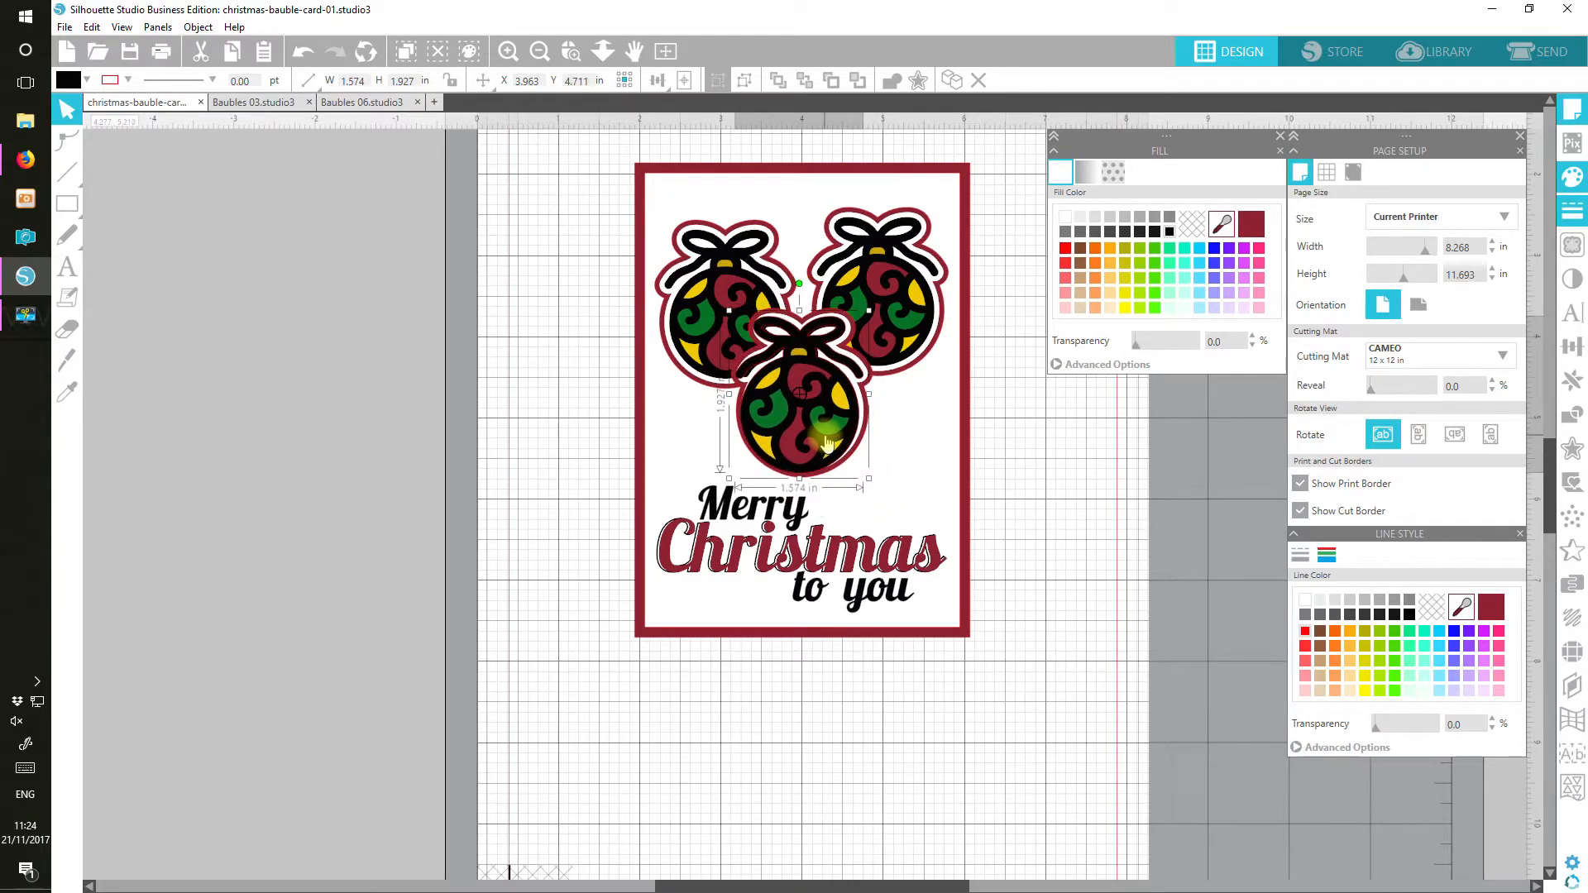
pyautogui.moveTo(732, 479); pyautogui.dragTo(734, 472)
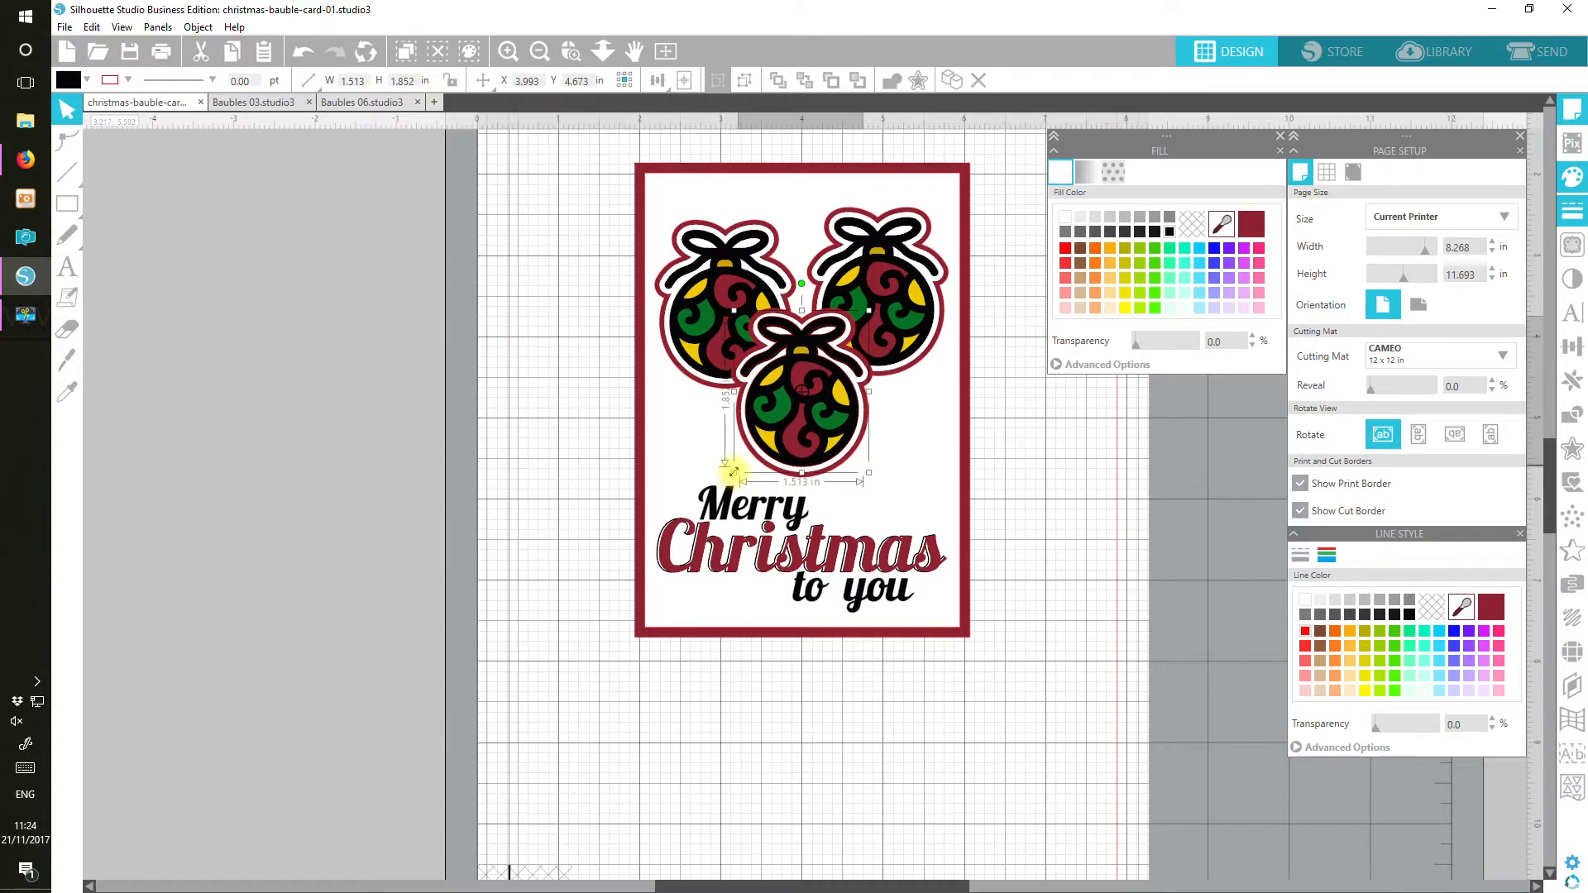
pyautogui.moveTo(827, 428); pyautogui.dragTo(388, 418)
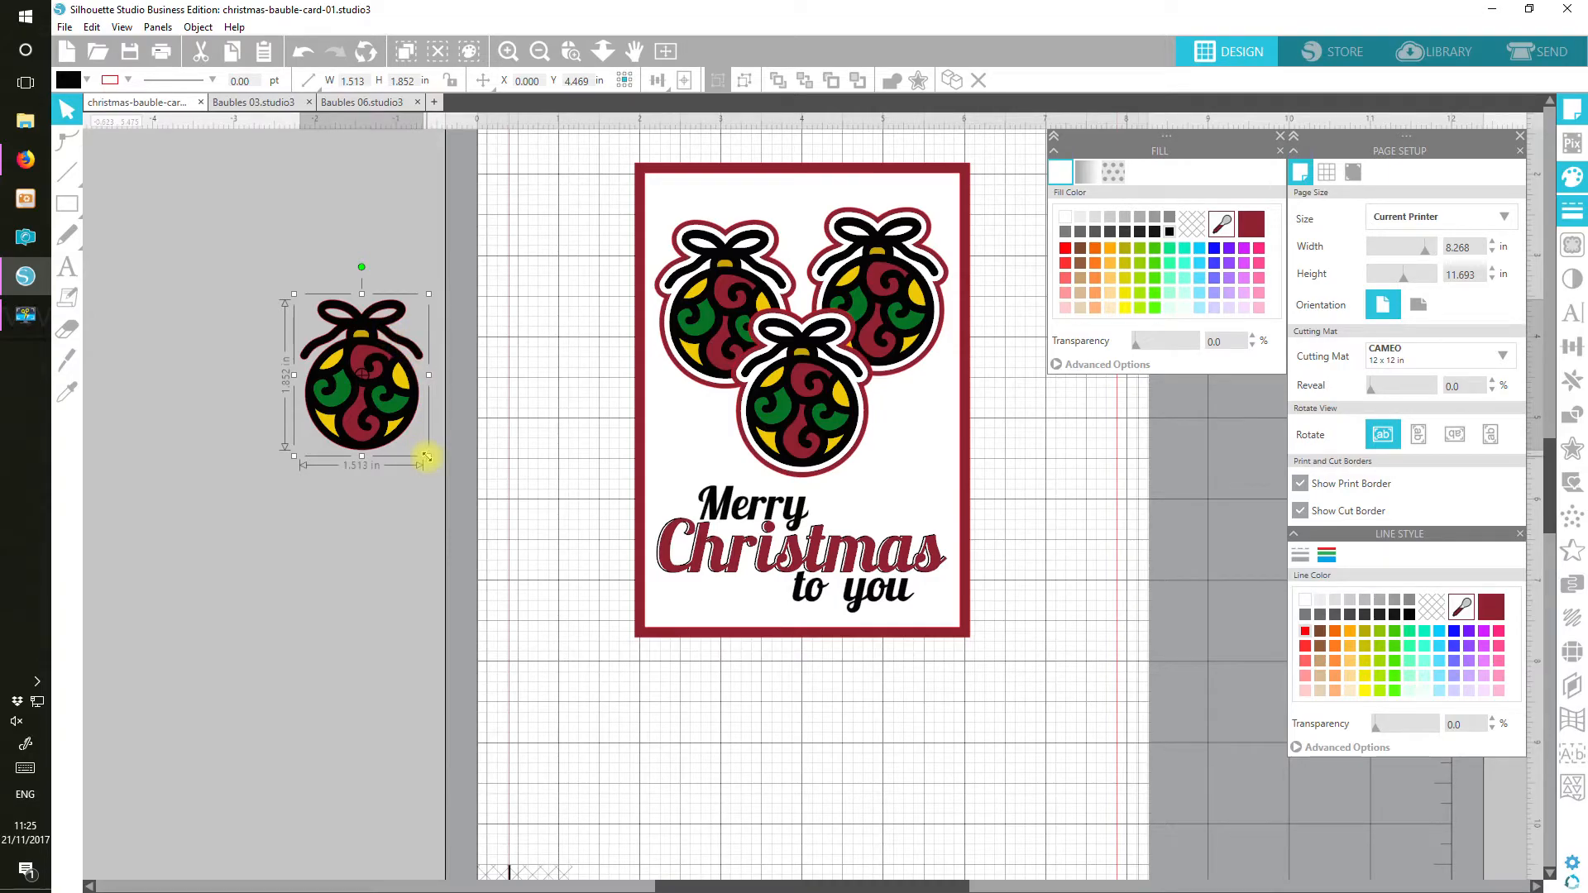
# Duplicate the small bauble, set the copy aside to the lower left, and shift the original slightly to the left.
pyautogui.click(570, 52)
pyautogui.moveTo(235, 260); pyautogui.dragTo(474, 516)
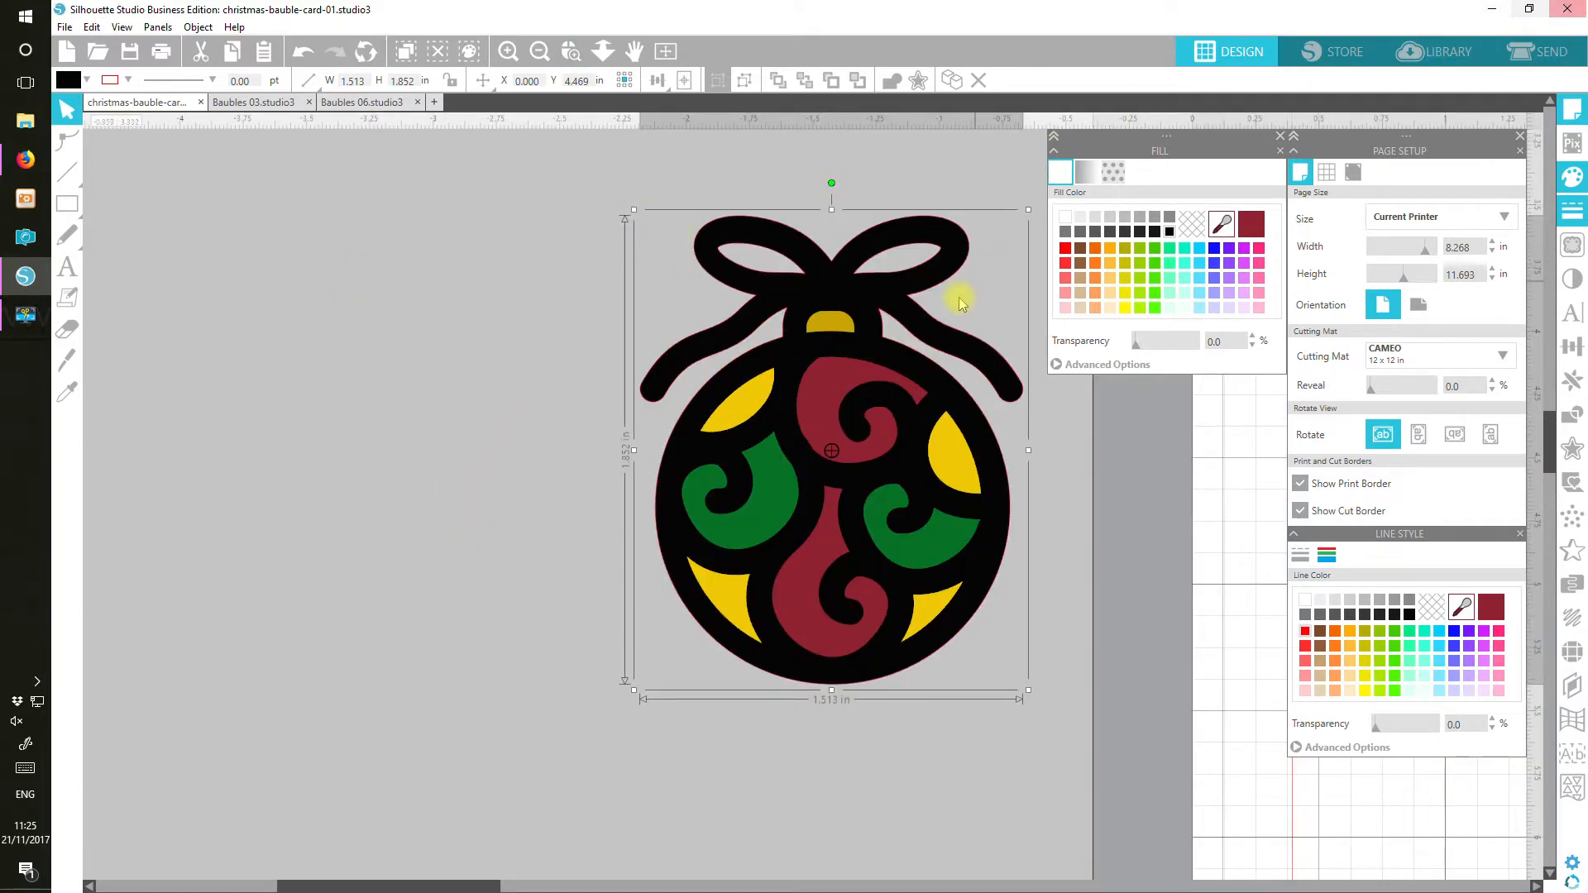
pyautogui.click(954, 80)
pyautogui.moveTo(940, 266); pyautogui.dragTo(203, 761)
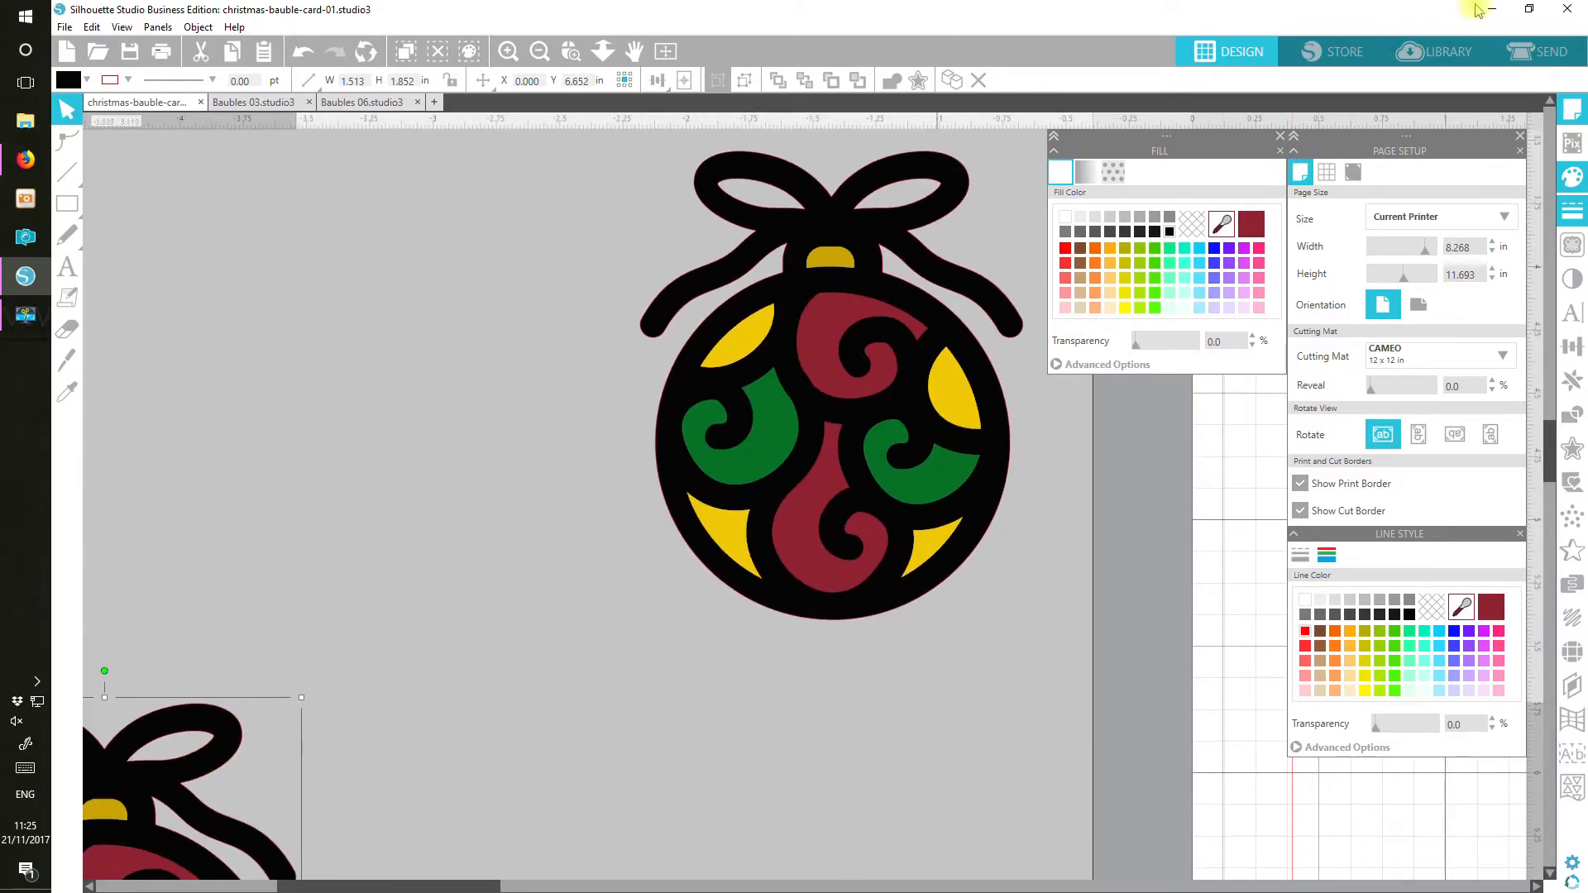
pyautogui.moveTo(1552, 473); pyautogui.dragTo(1560, 444)
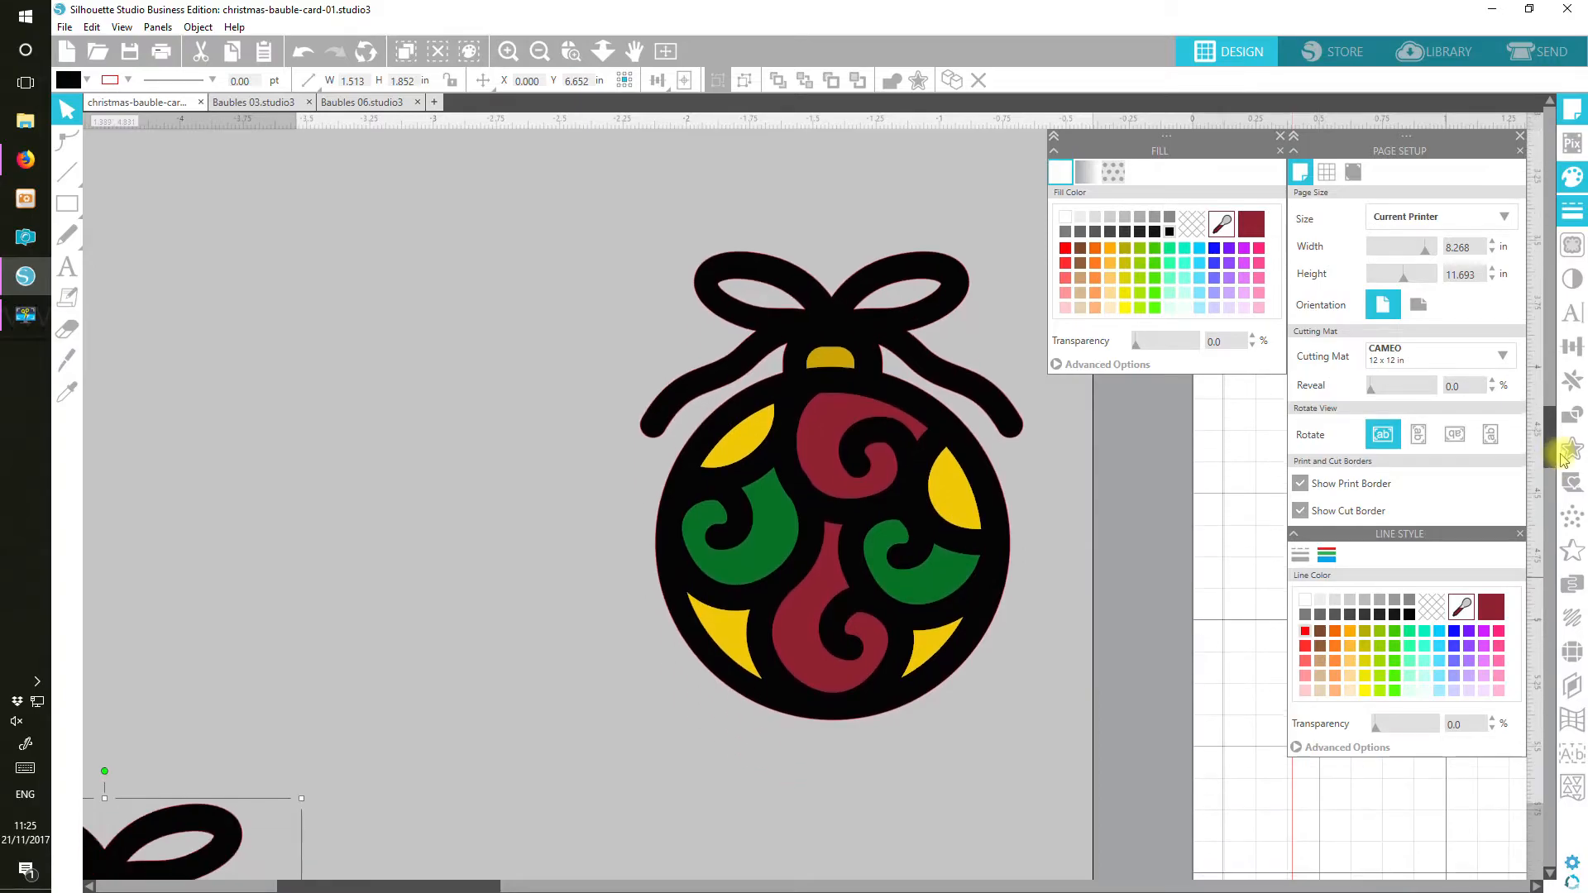
pyautogui.click(1002, 504)
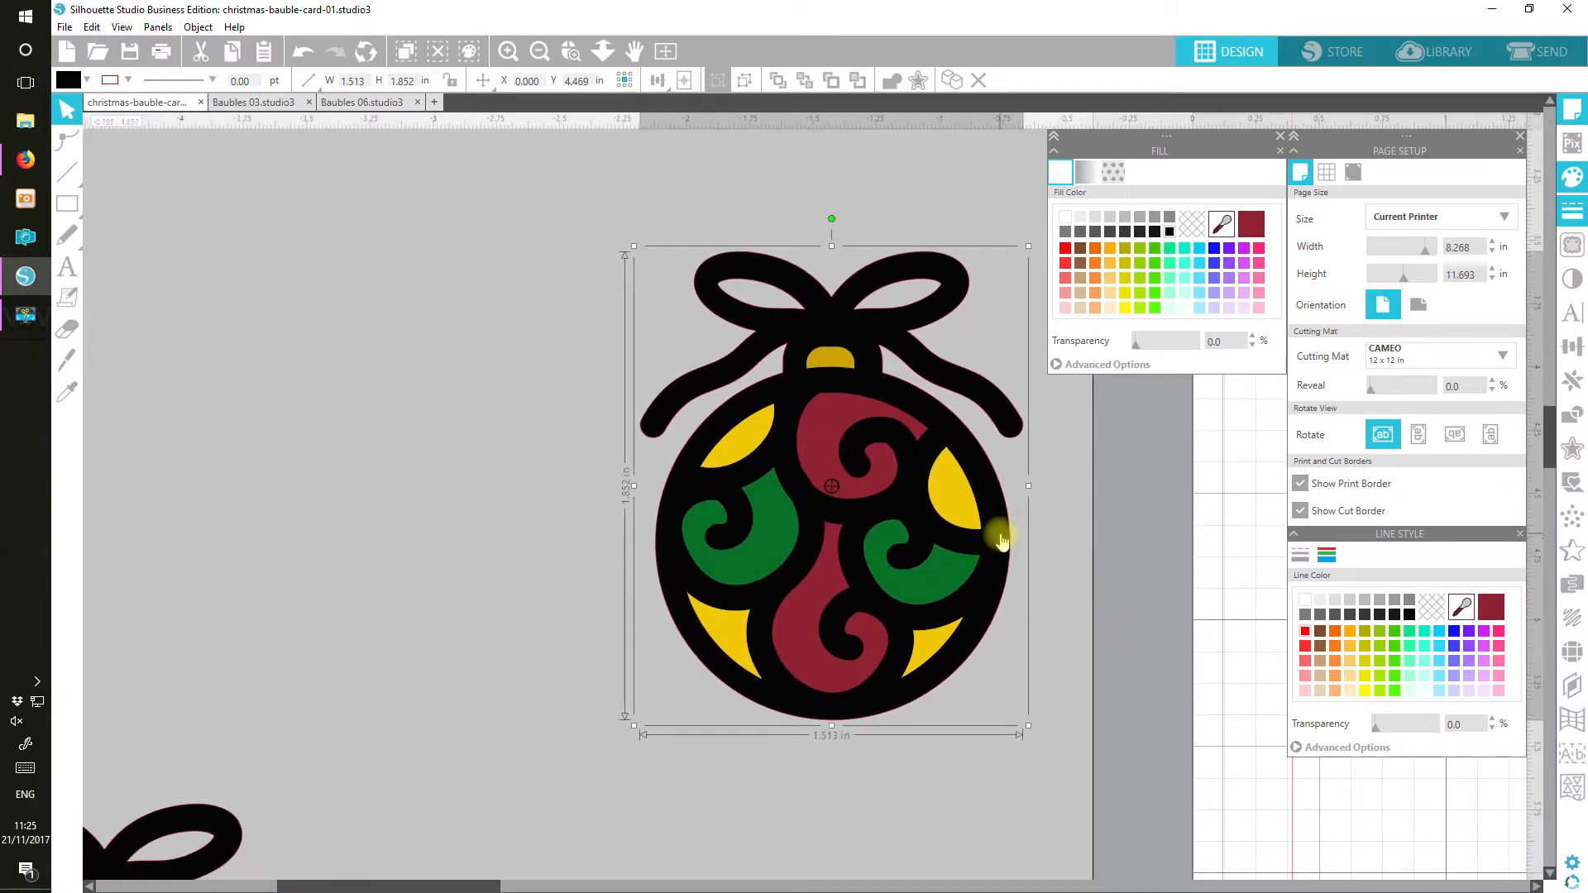
pyautogui.moveTo(1004, 534); pyautogui.dragTo(930, 525)
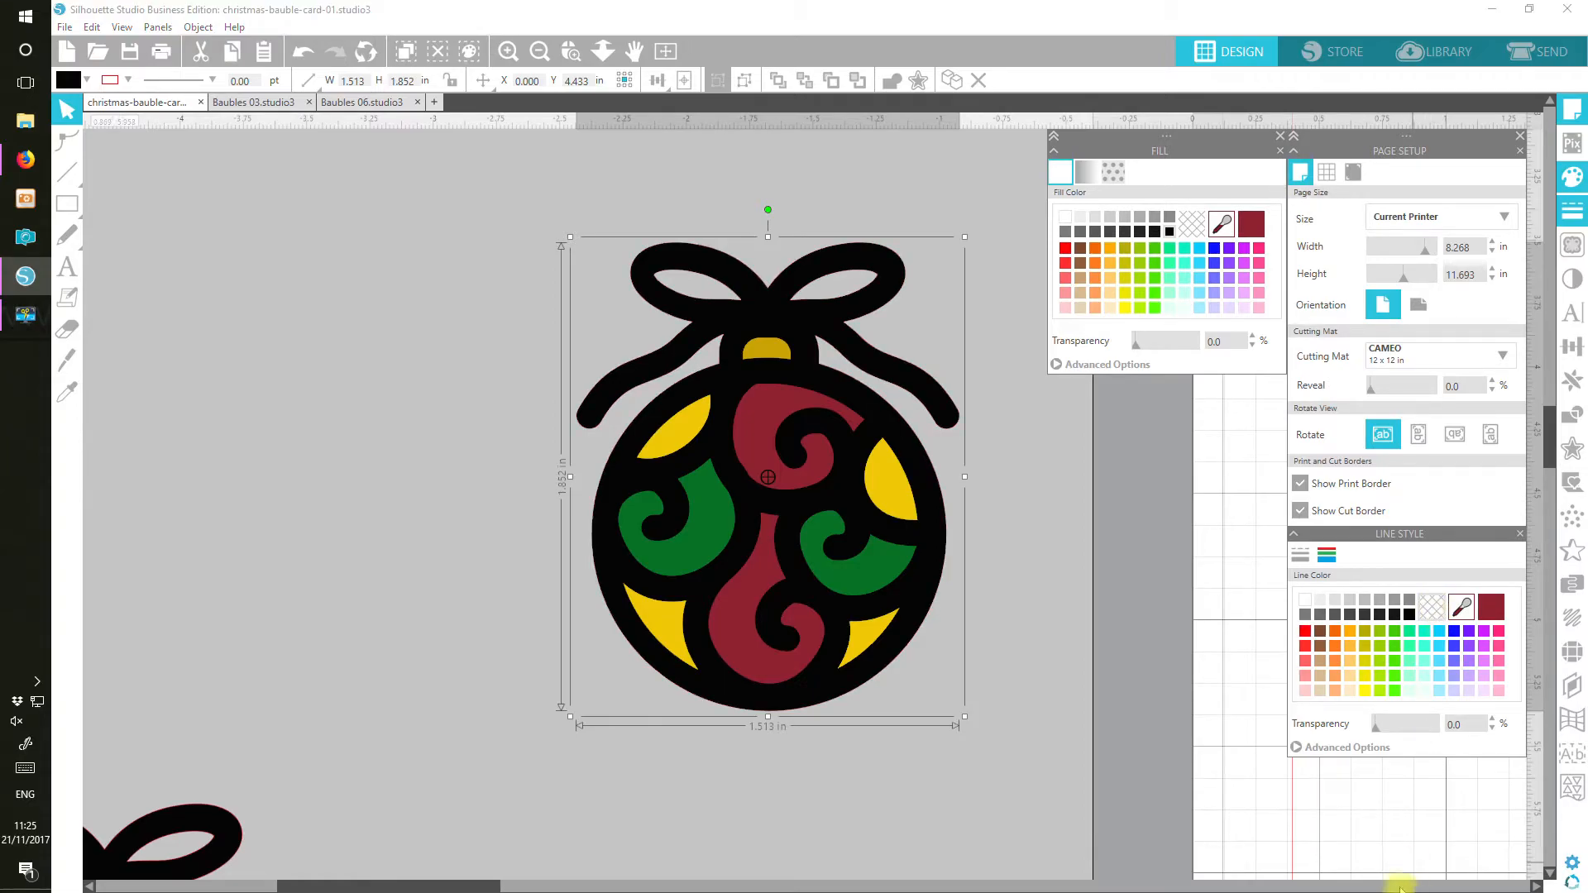
# Apply an internal offset of 0.010 in with rounded corners to the small bauble.
pyautogui.click(1573, 415)
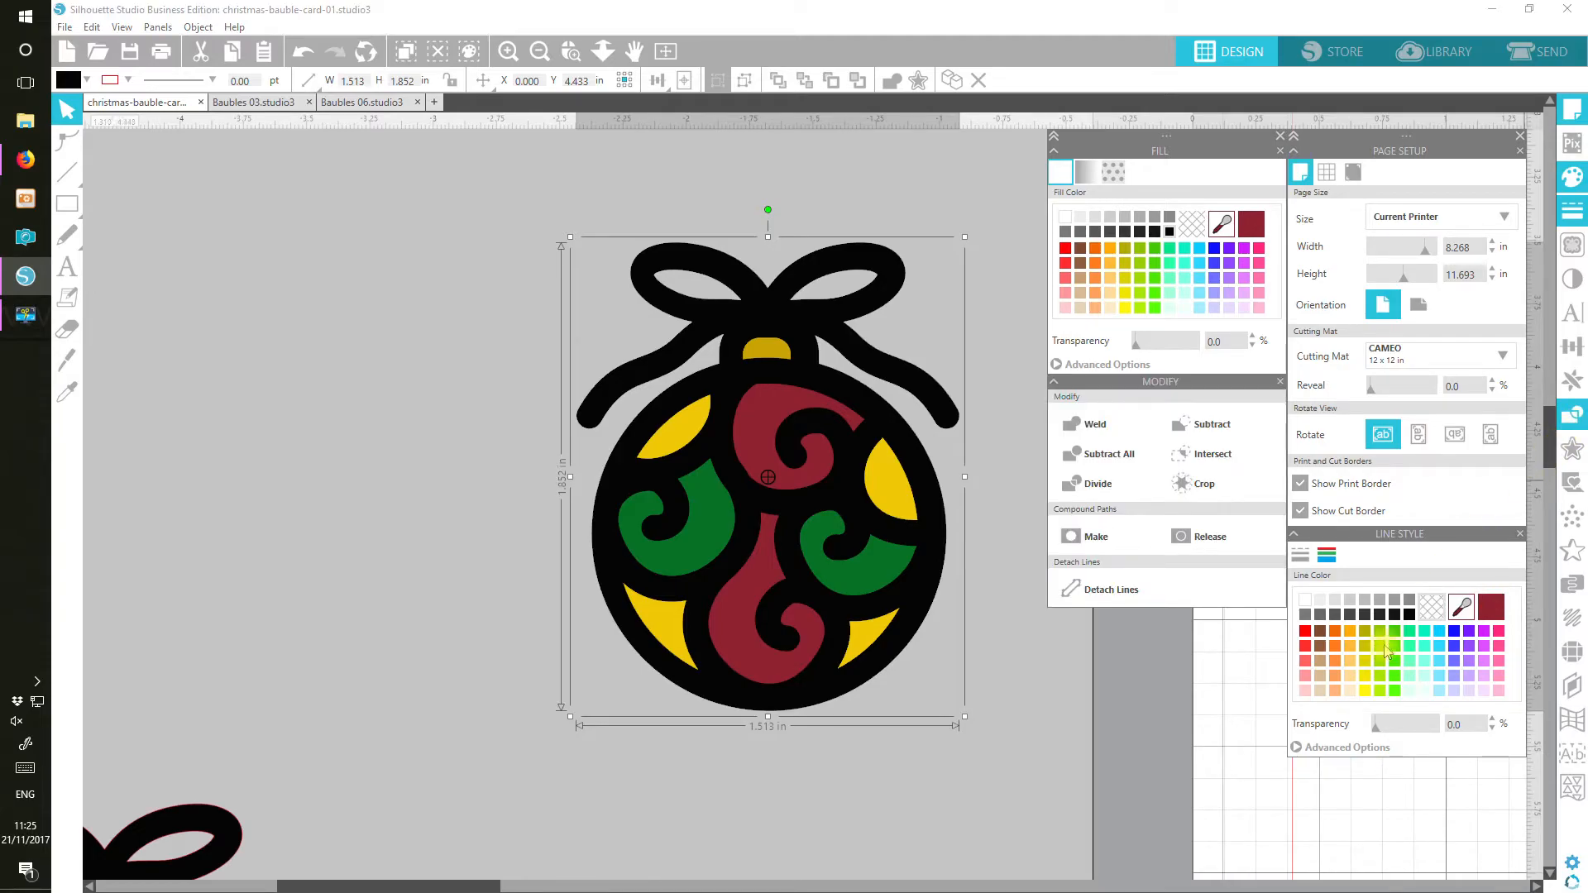
pyautogui.click(1280, 381)
pyautogui.click(1572, 448)
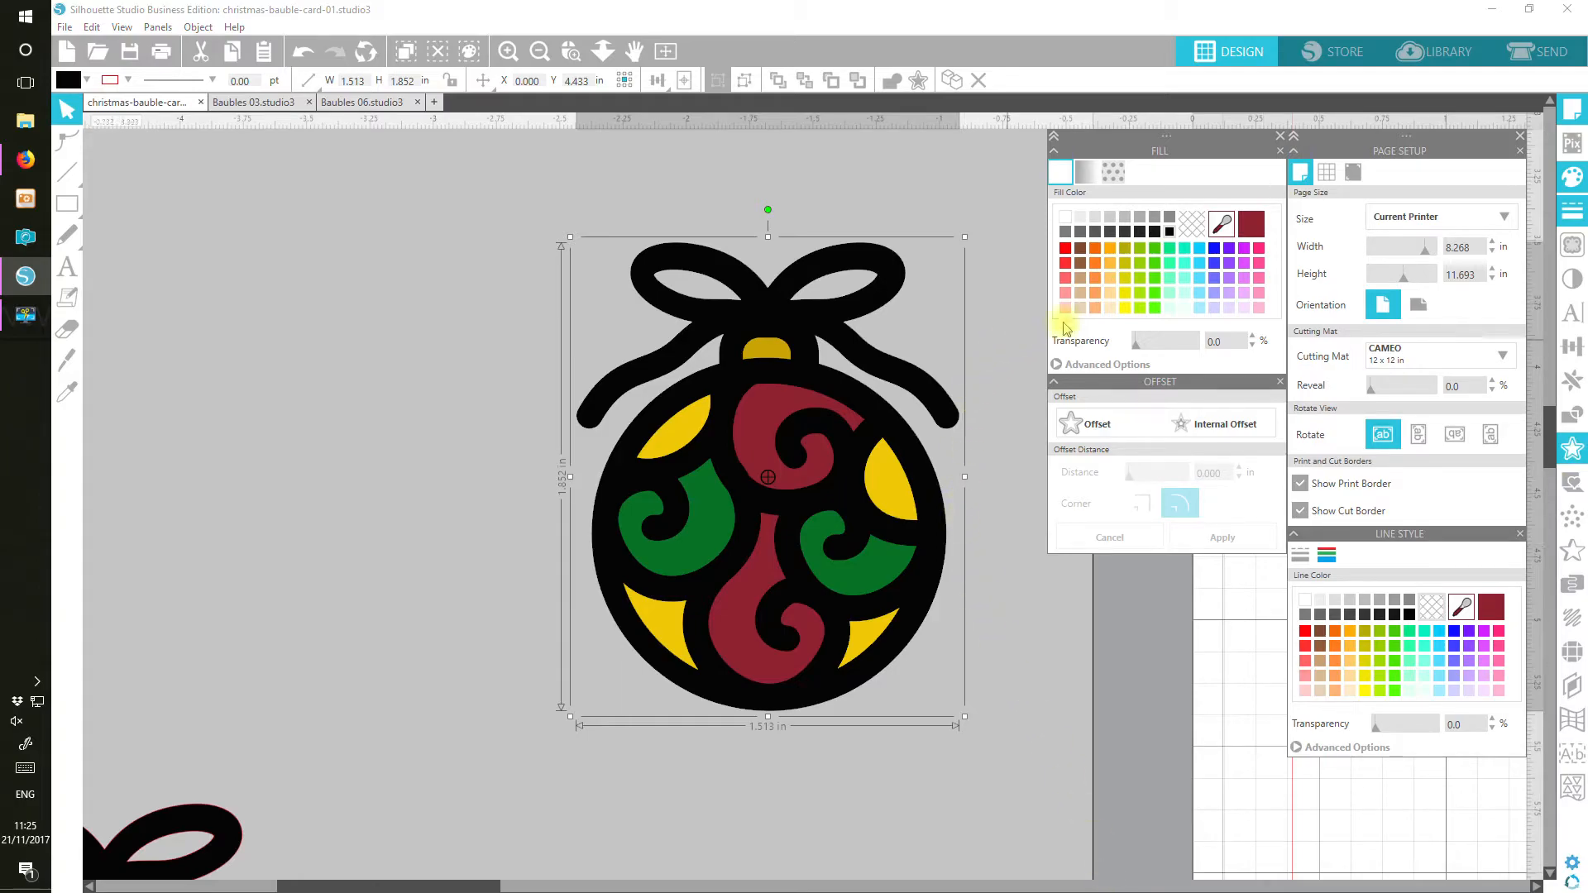
pyautogui.click(1210, 434)
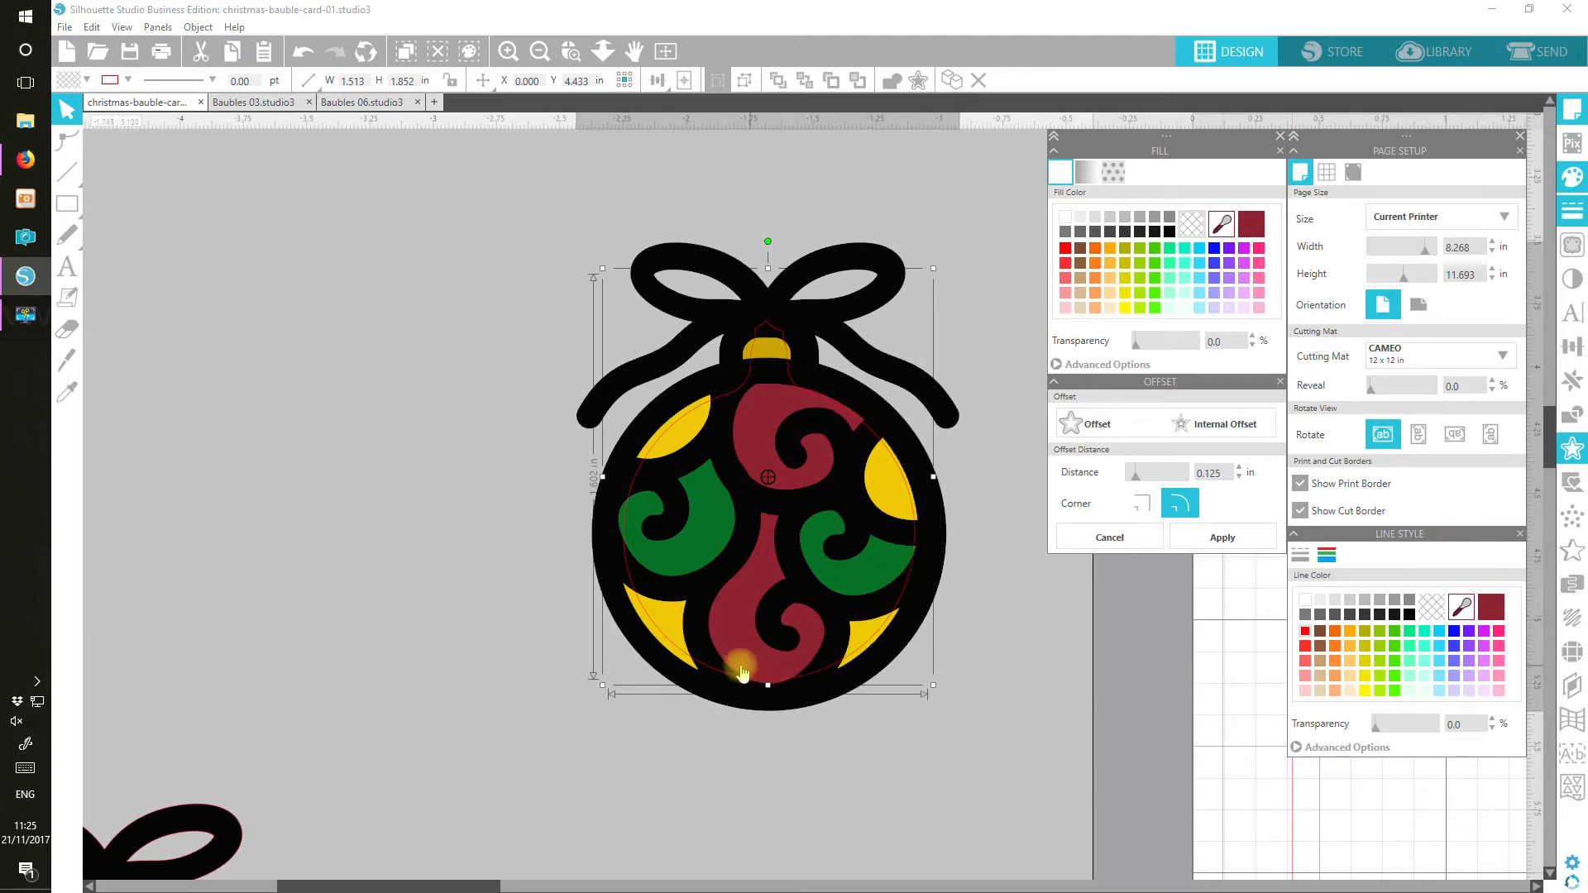
pyautogui.click(1240, 478)
pyautogui.click(1240, 479)
pyautogui.click(1240, 478)
pyautogui.click(1240, 478)
pyautogui.click(1240, 478)
pyautogui.click(1240, 479)
pyautogui.click(1240, 478)
pyautogui.click(1240, 478)
pyautogui.click(1240, 478)
pyautogui.click(1240, 478)
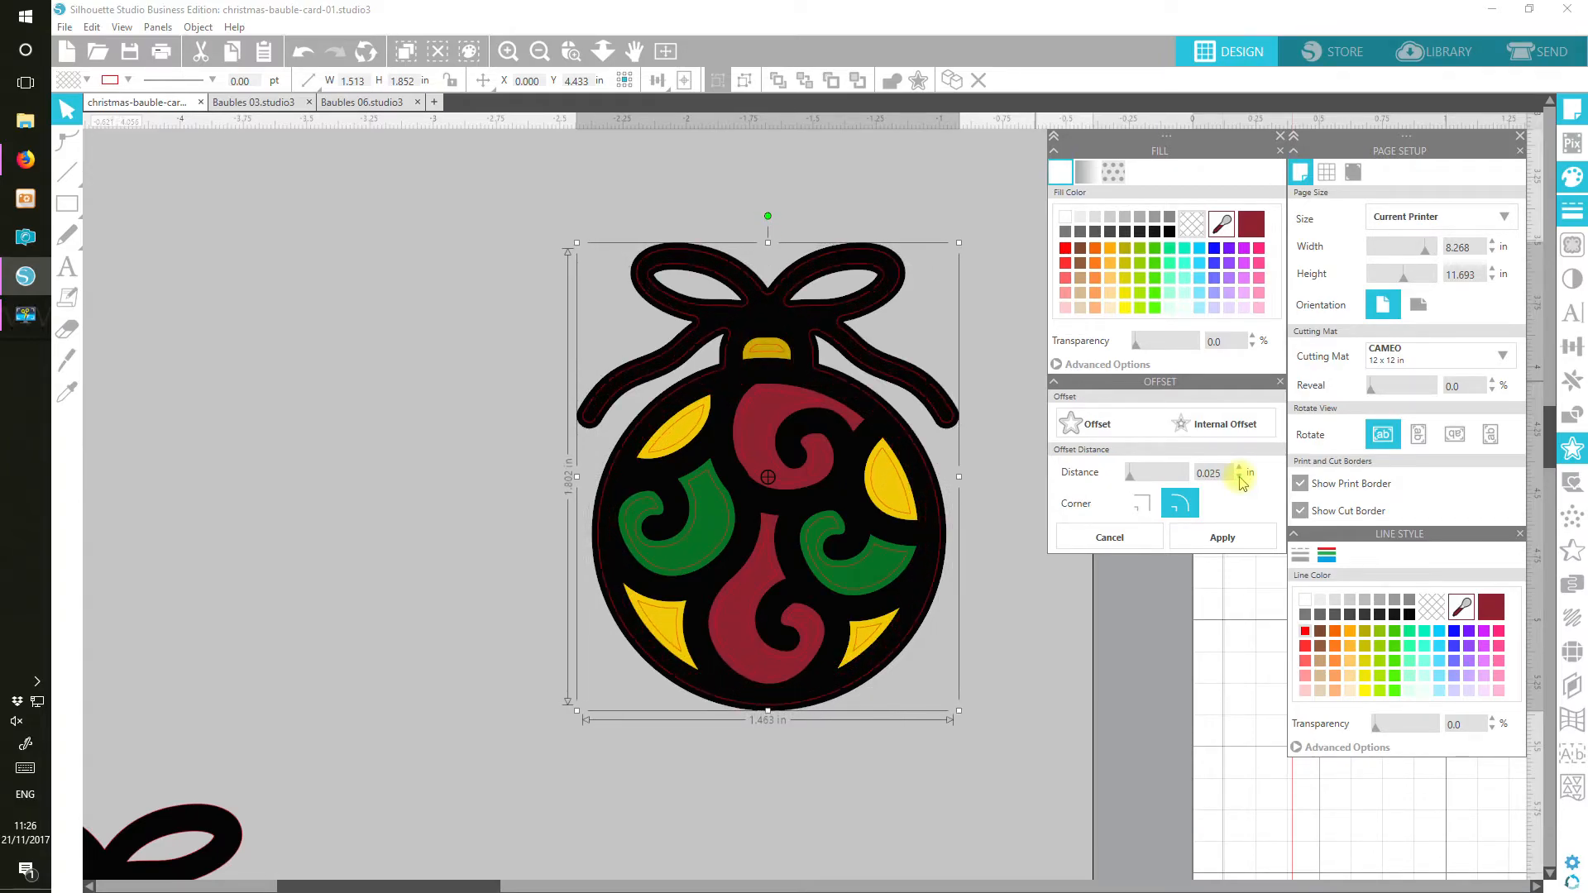
pyautogui.click(1240, 478)
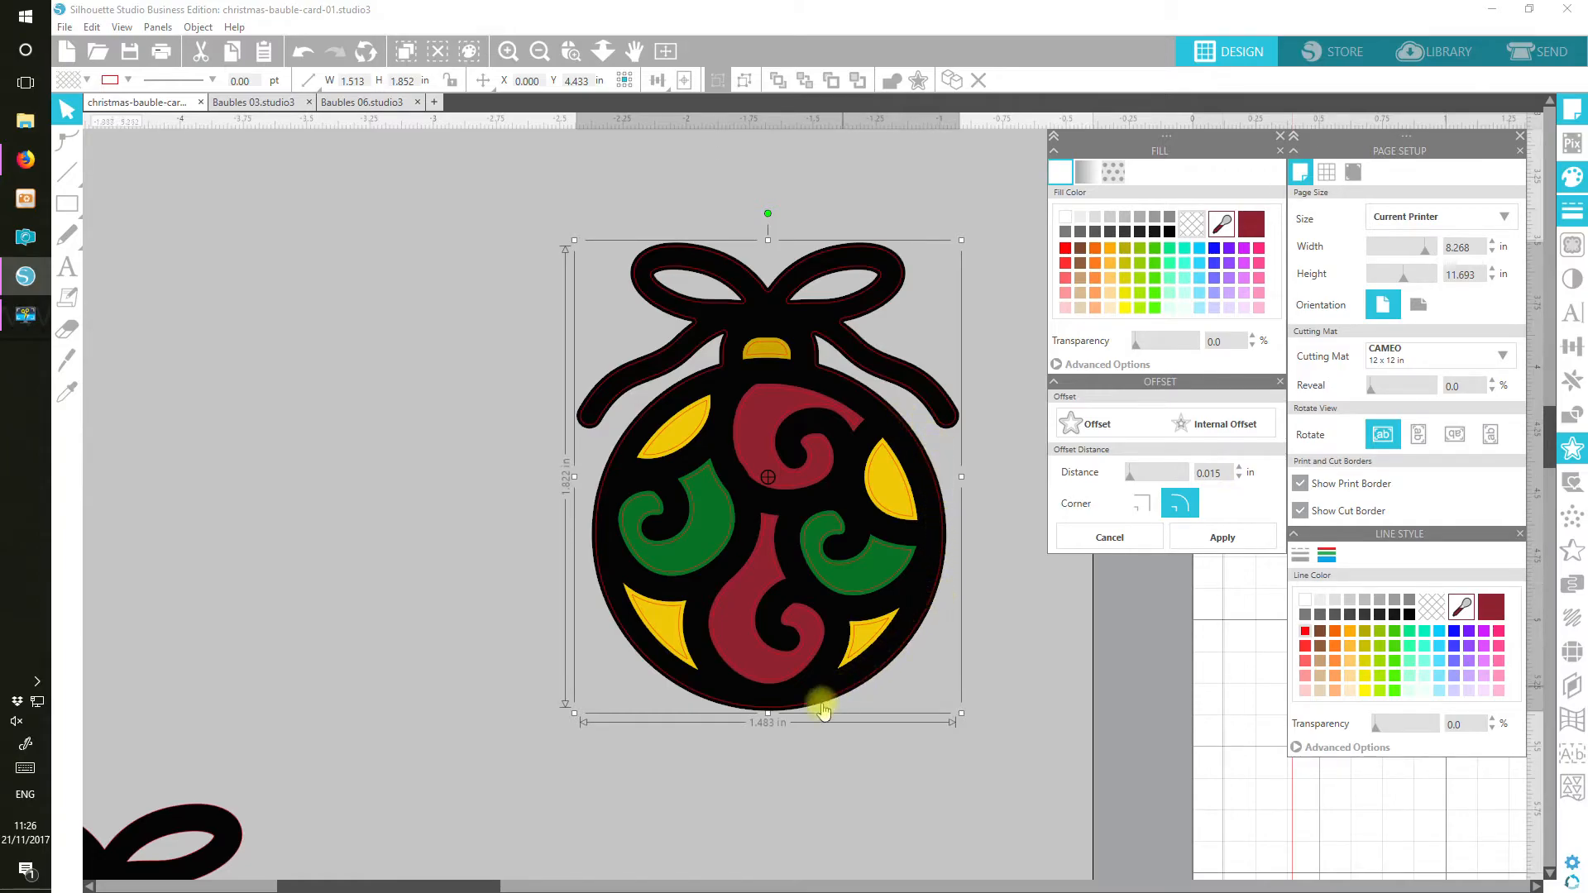
pyautogui.click(1109, 426)
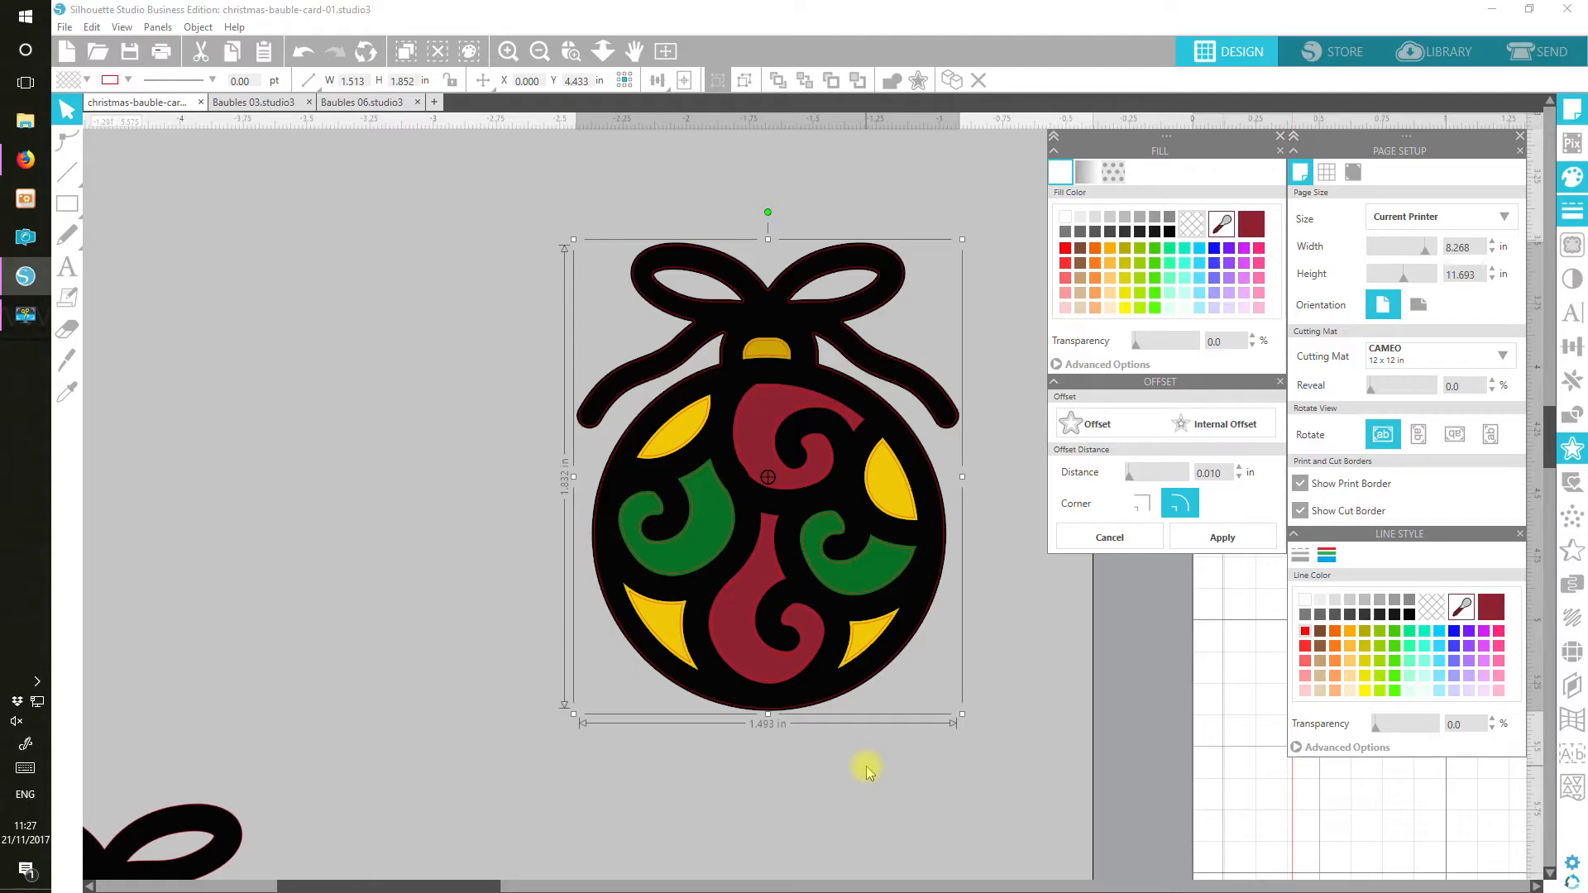
pyautogui.click(1224, 546)
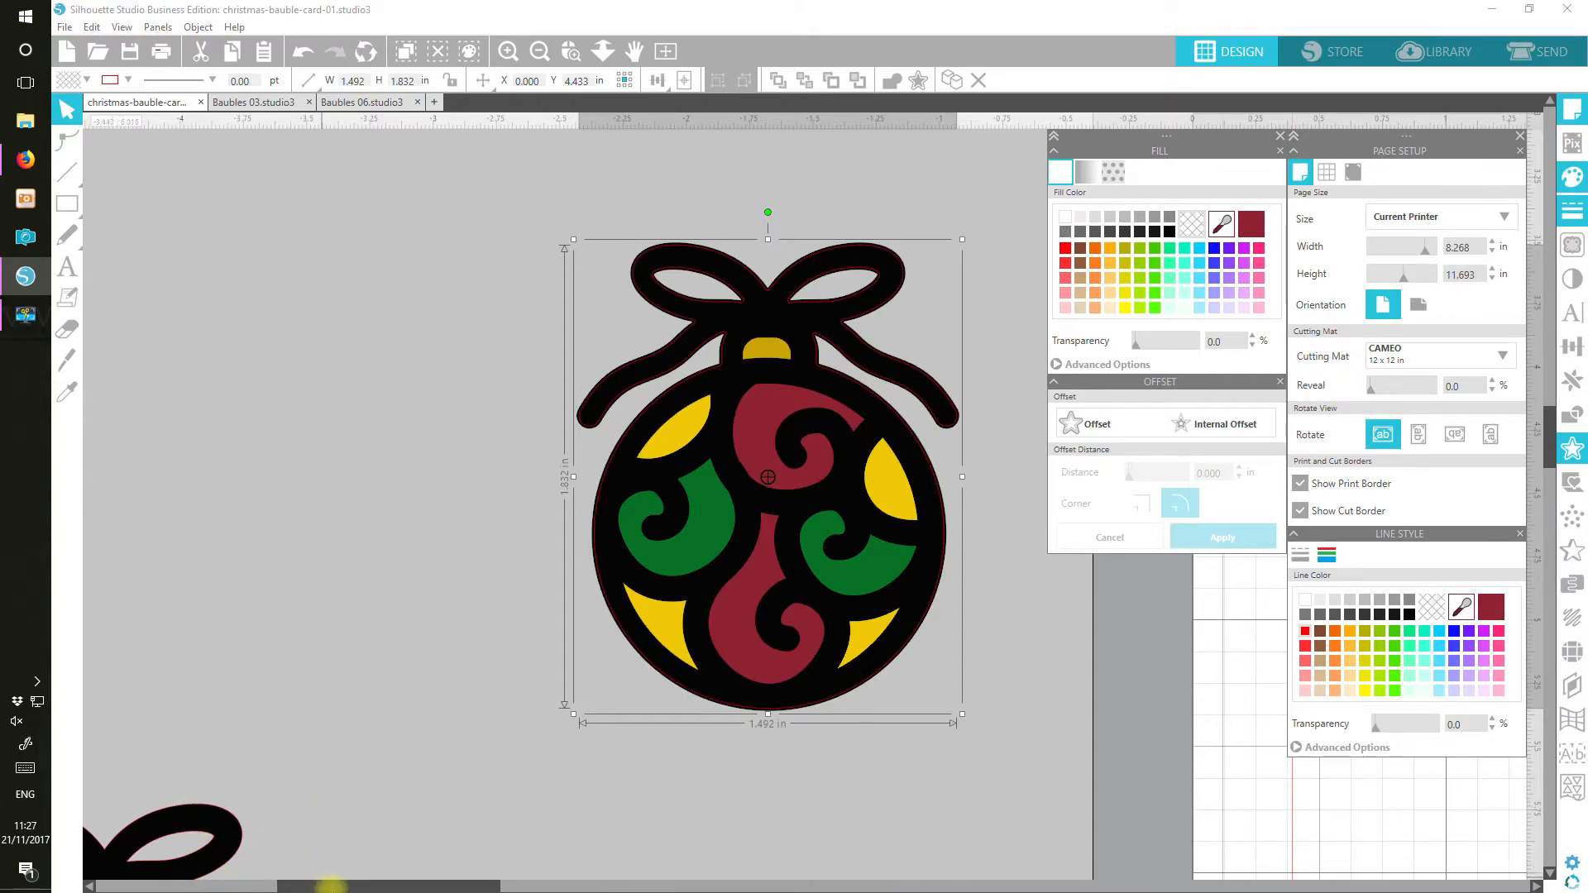
# Move the duplicate bauble up from the lower left to sit beside the first one, leaving room around it for outlines.
pyautogui.moveTo(177, 822); pyautogui.dragTo(397, 325)
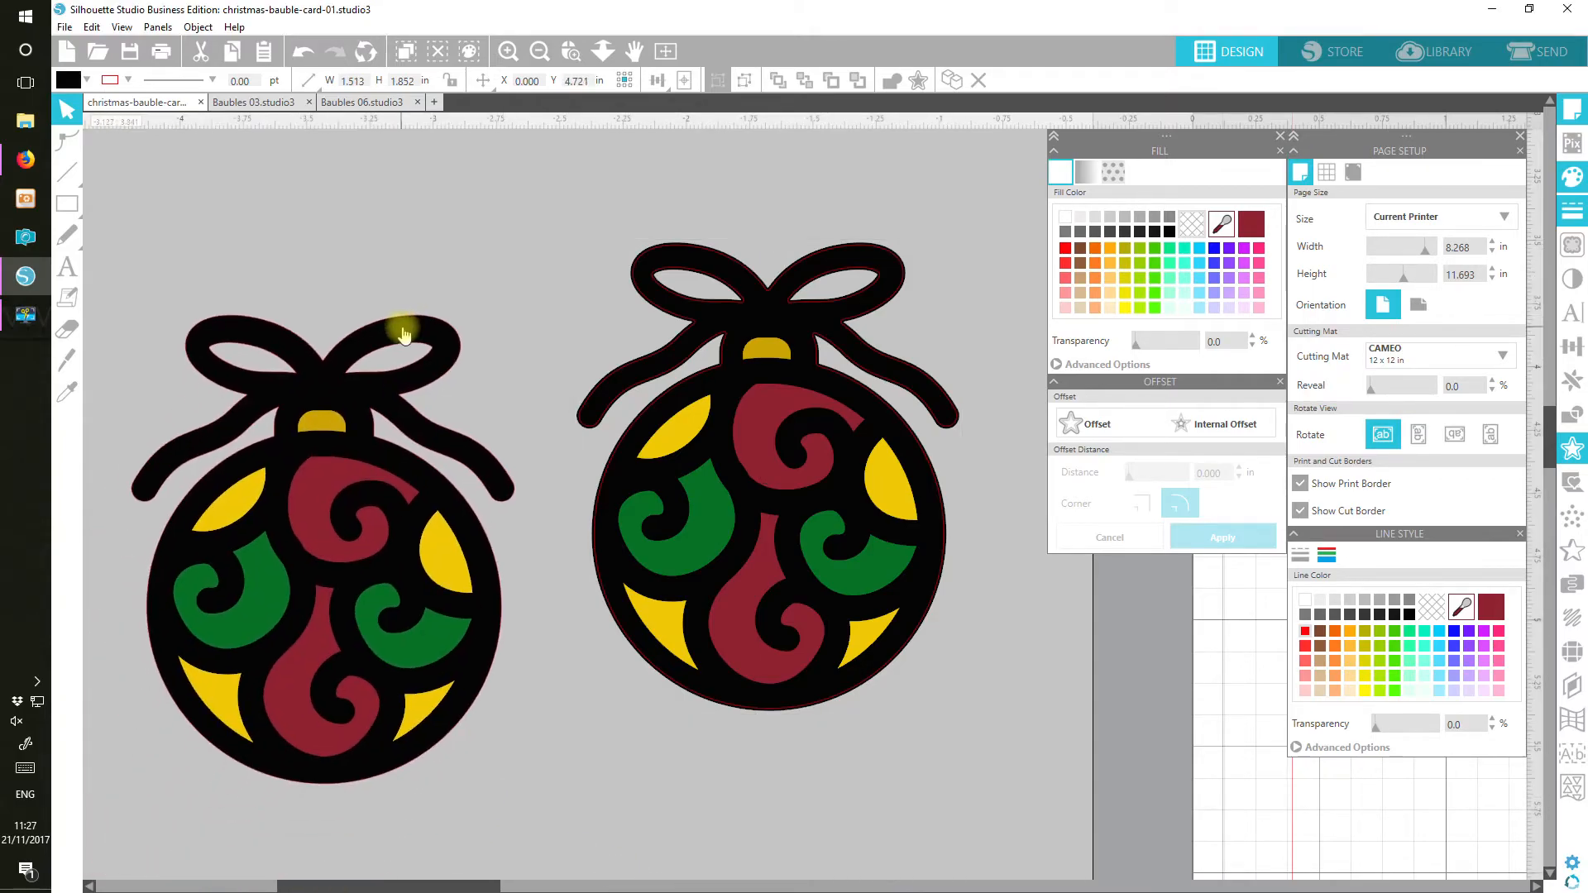
pyautogui.moveTo(390, 885); pyautogui.dragTo(742, 887)
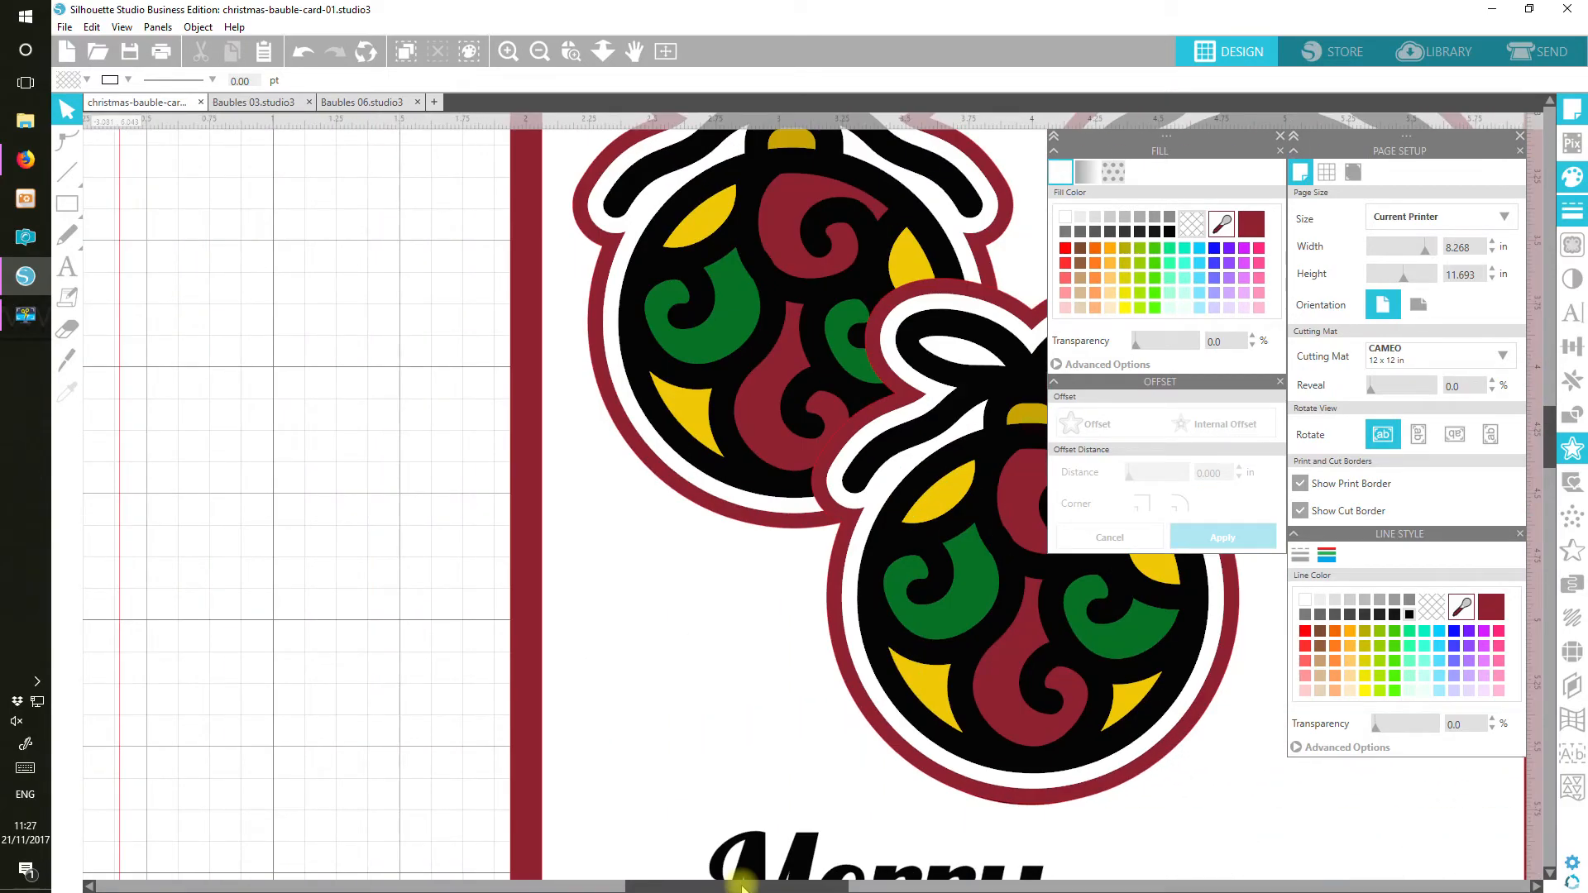
pyautogui.moveTo(742, 887); pyautogui.dragTo(345, 881)
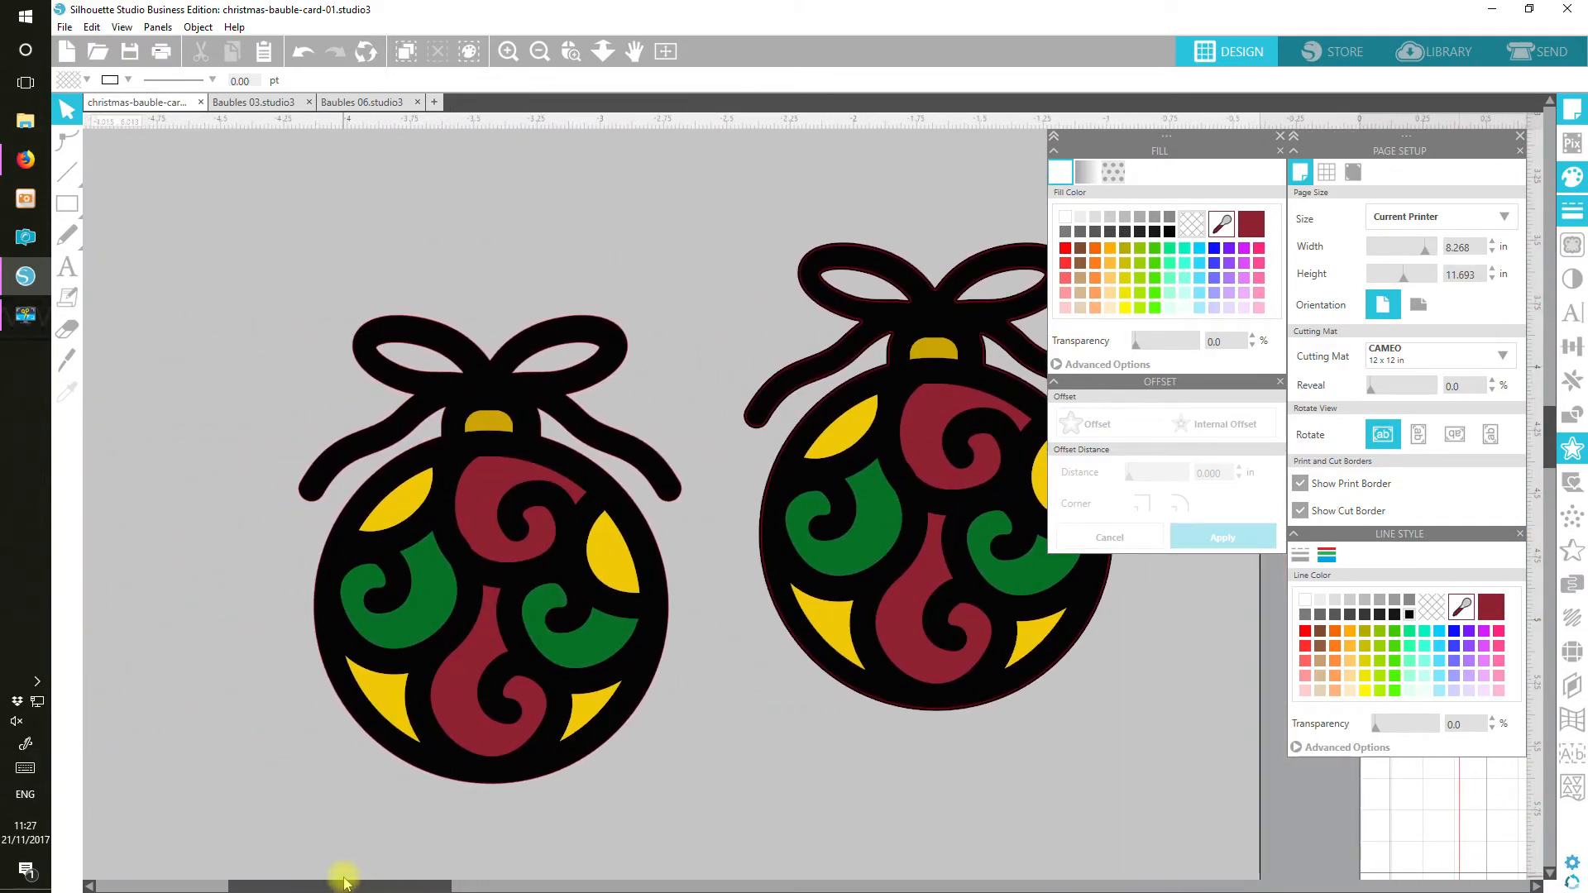
pyautogui.click(476, 451)
pyautogui.moveTo(475, 451); pyautogui.dragTo(412, 397)
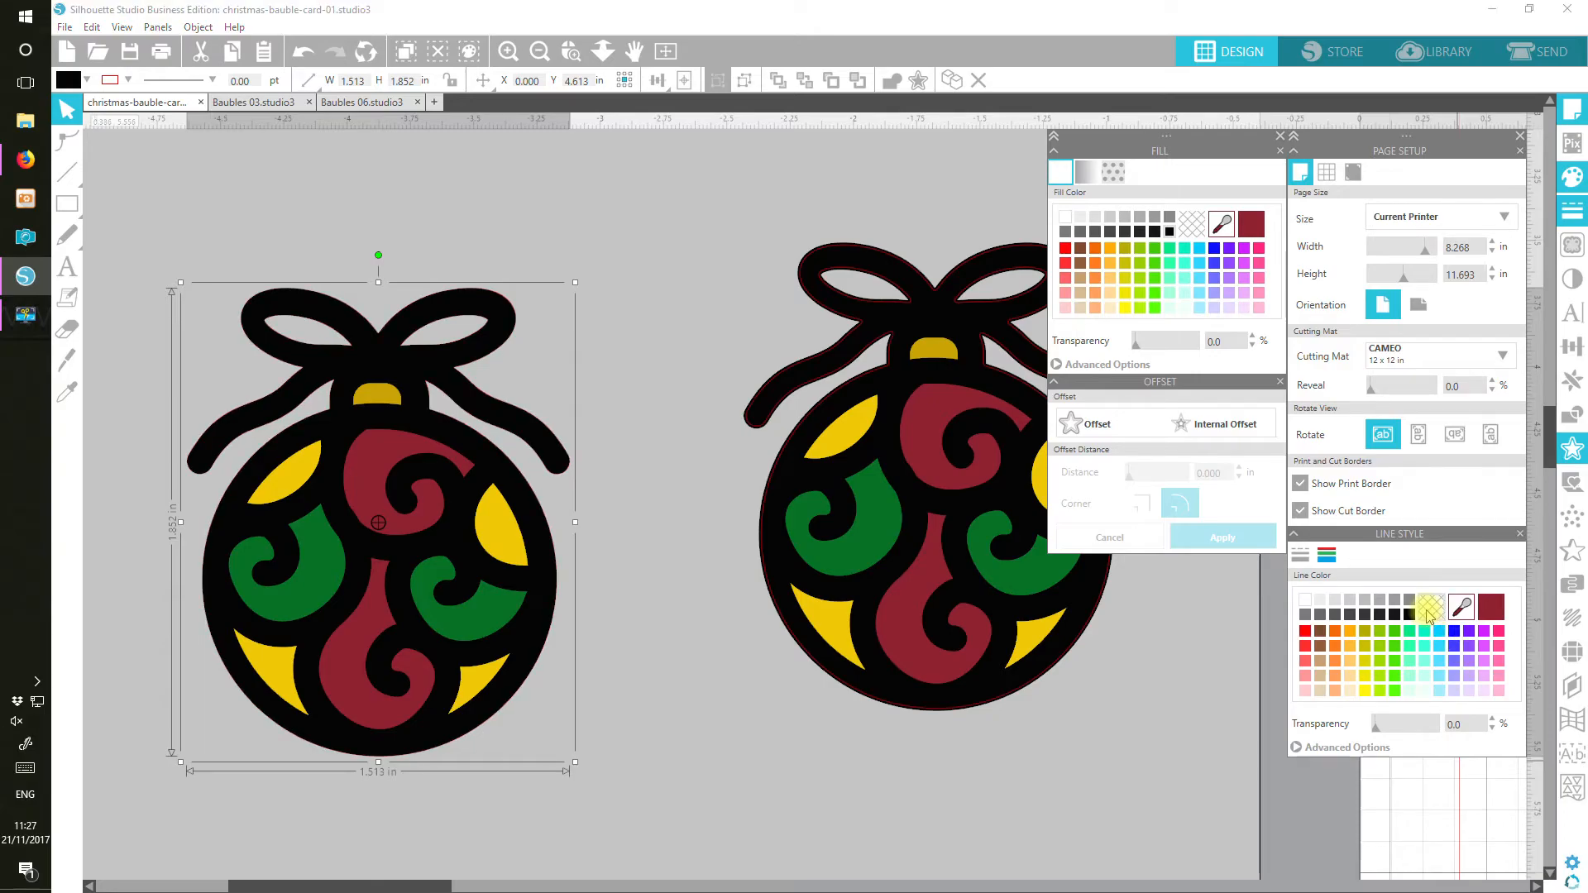
# Offset the duplicate bauble outward by 0.060 in with rounded corners and fill the offset shape white.
pyautogui.click(1121, 425)
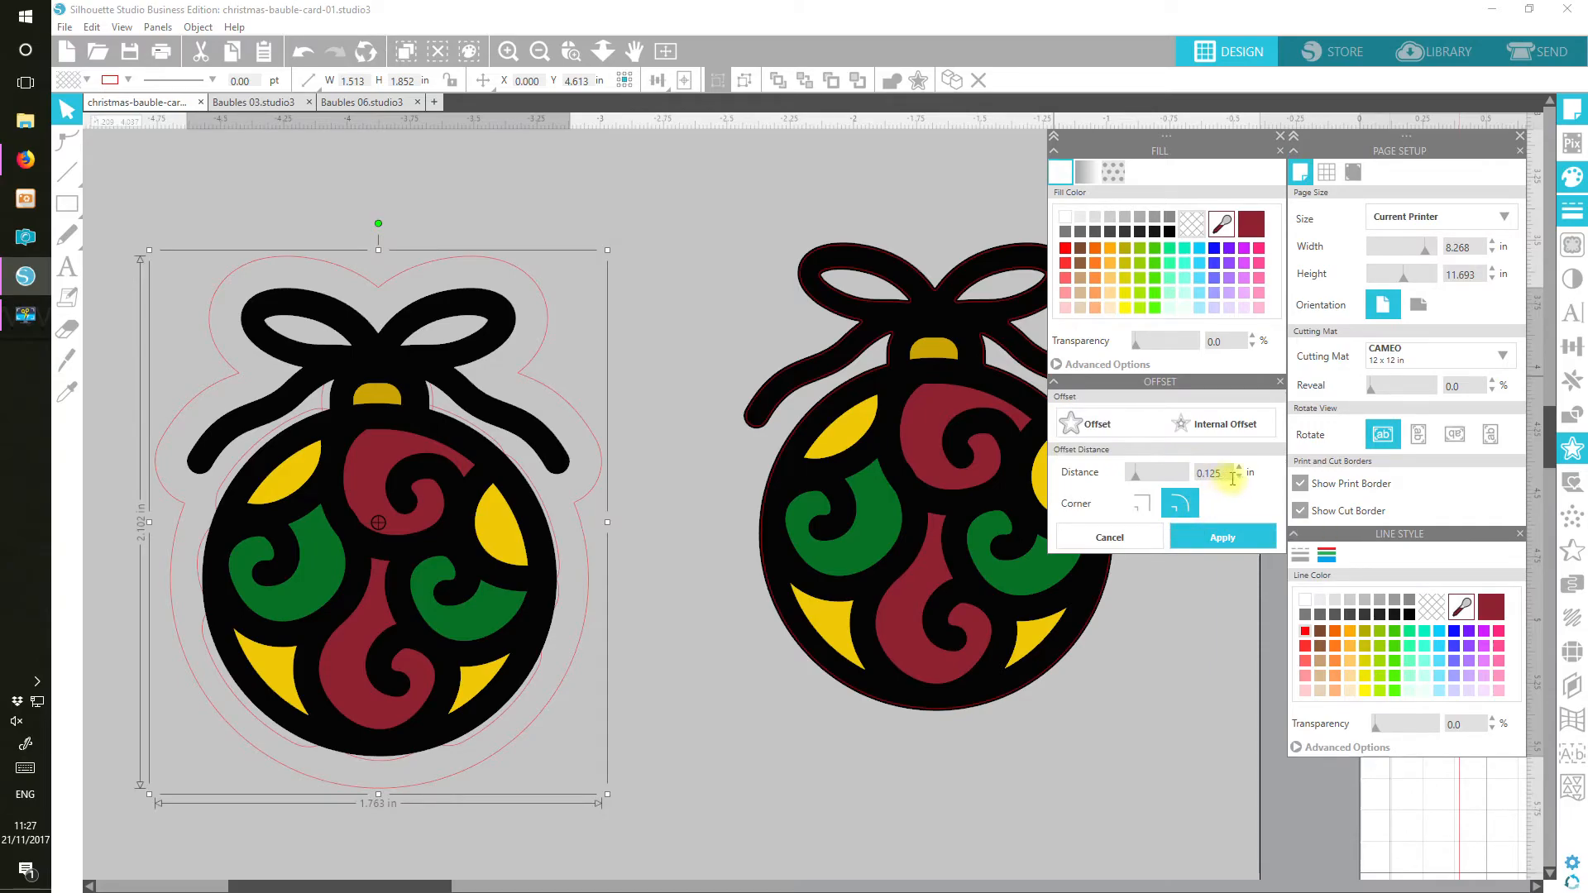
pyautogui.click(1240, 476)
pyautogui.click(1240, 476)
pyautogui.click(1240, 476)
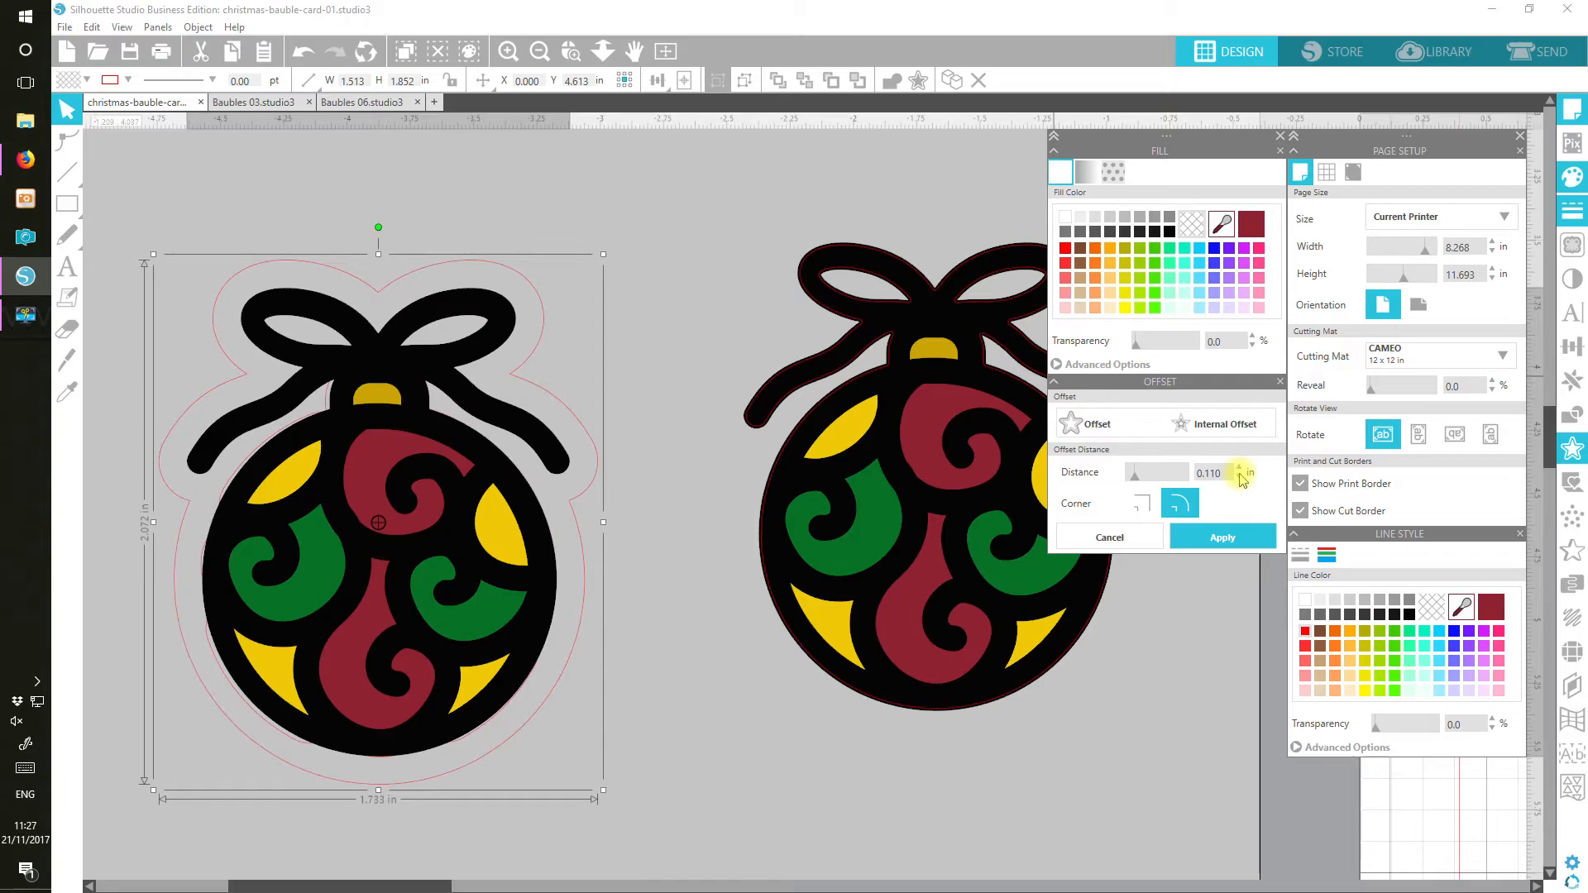
pyautogui.click(1240, 477)
pyautogui.click(1240, 477)
pyautogui.click(1240, 477)
pyautogui.click(1240, 477)
pyautogui.click(1240, 477)
pyautogui.click(1240, 477)
pyautogui.click(1240, 477)
pyautogui.click(1240, 478)
pyautogui.click(1240, 477)
pyautogui.click(1240, 477)
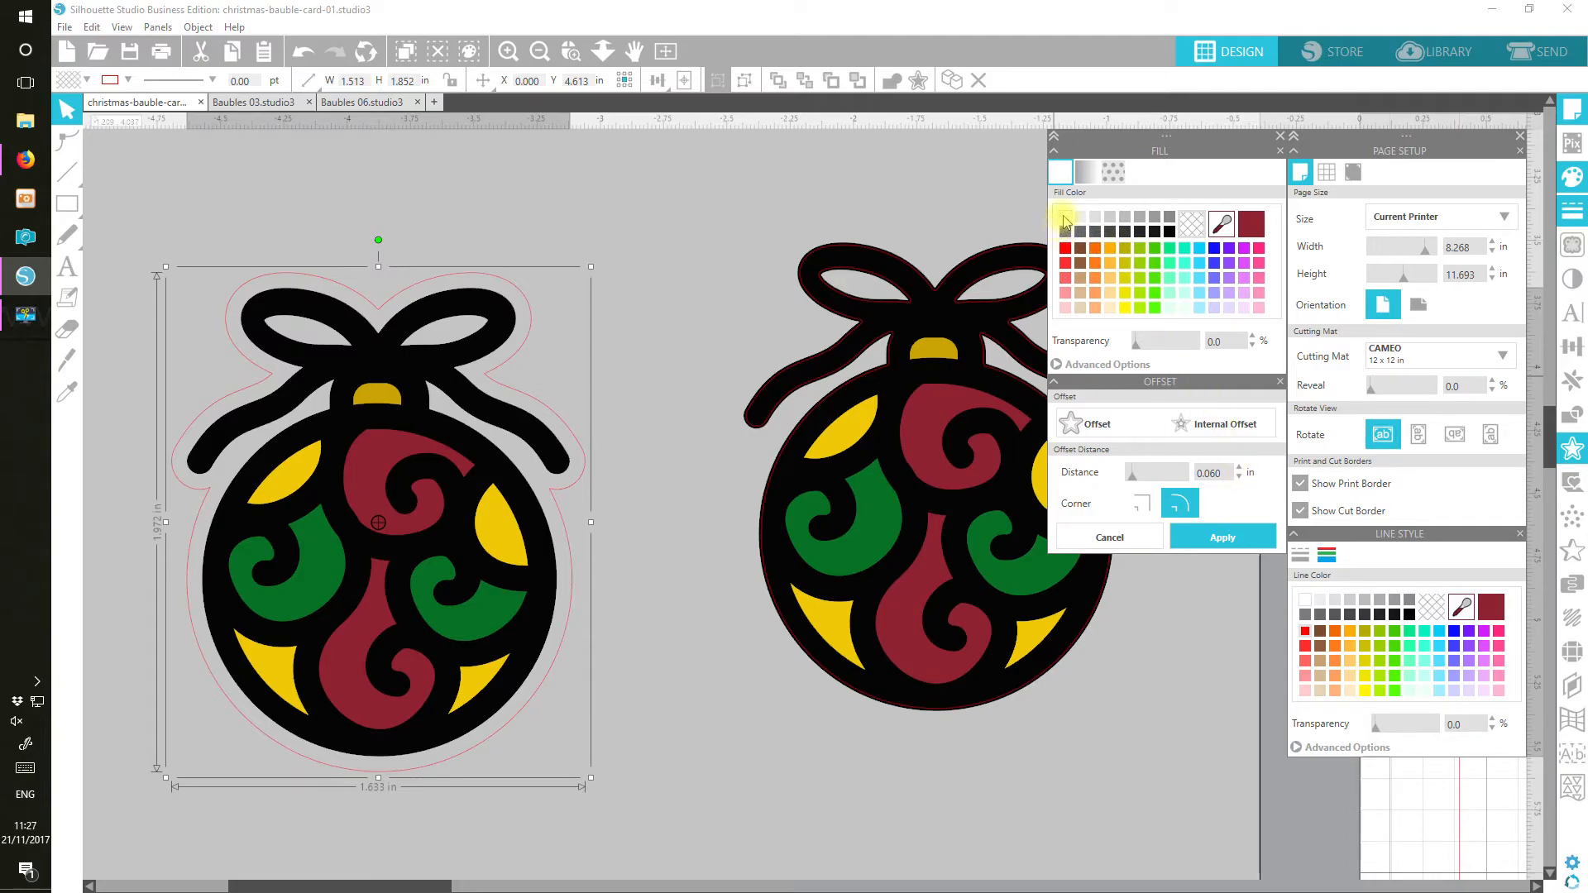
pyautogui.click(1065, 218)
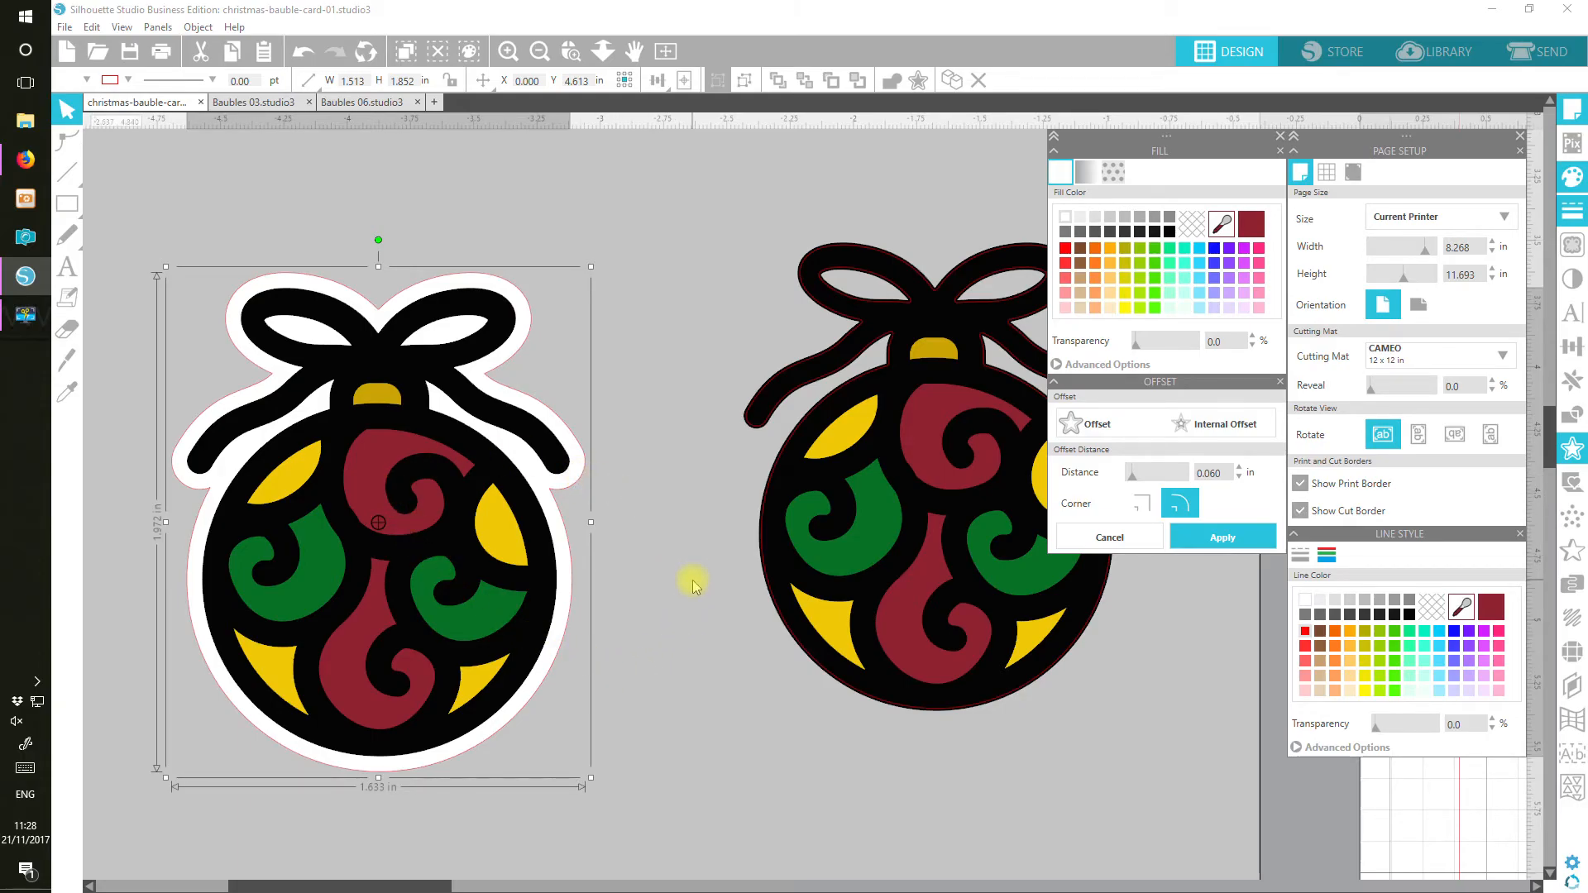
pyautogui.click(1217, 538)
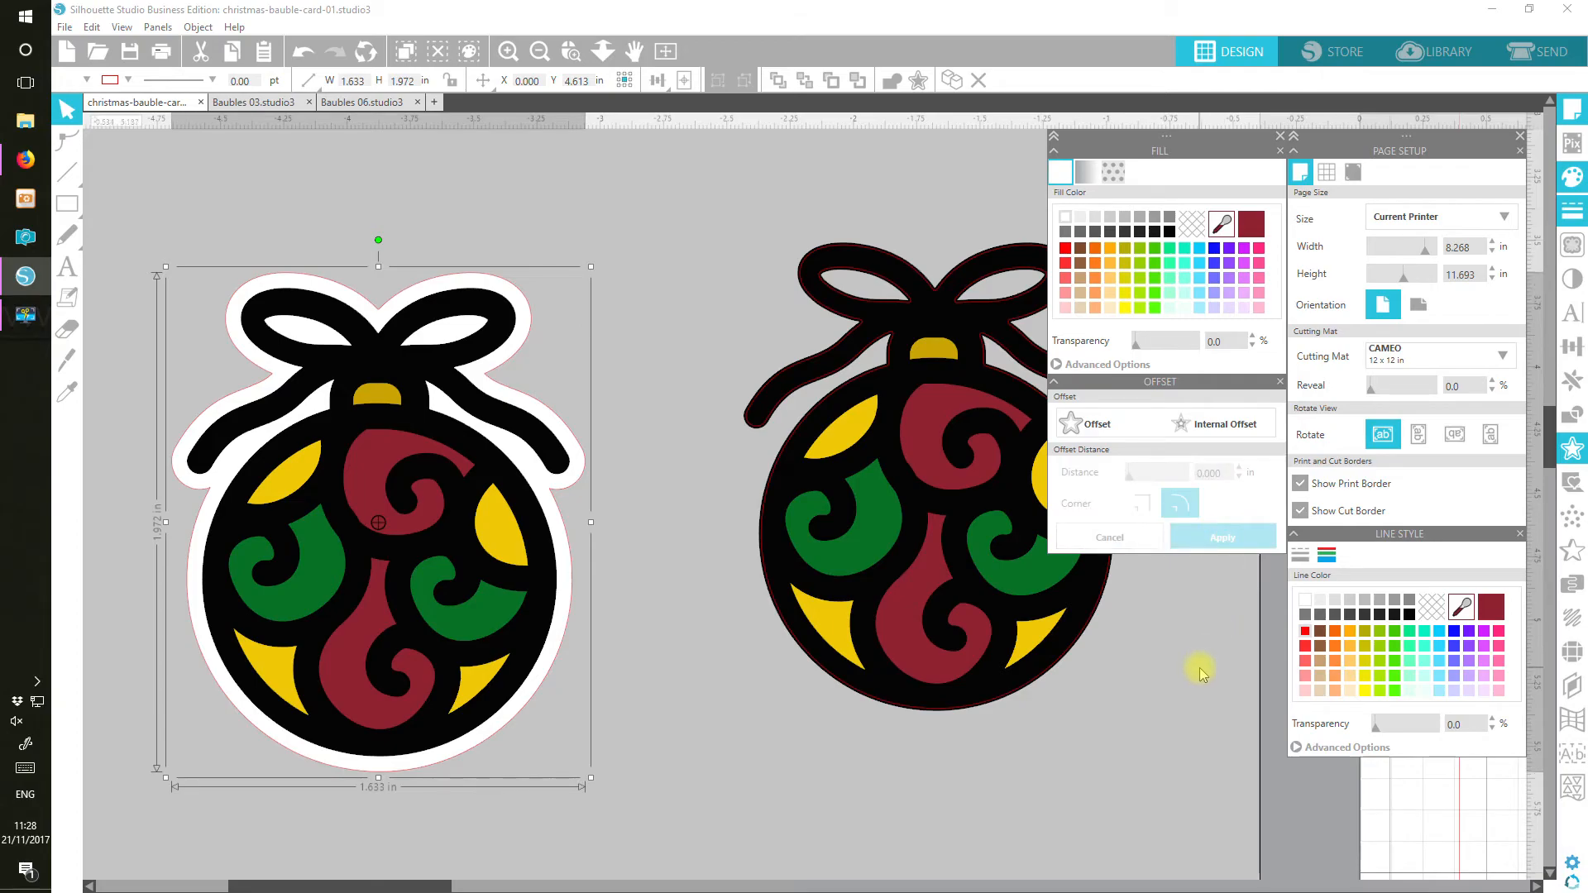
# Offset the white outline outward by another 0.060 in with rounded corners and fill the new shape dark red.
pyautogui.click(1084, 422)
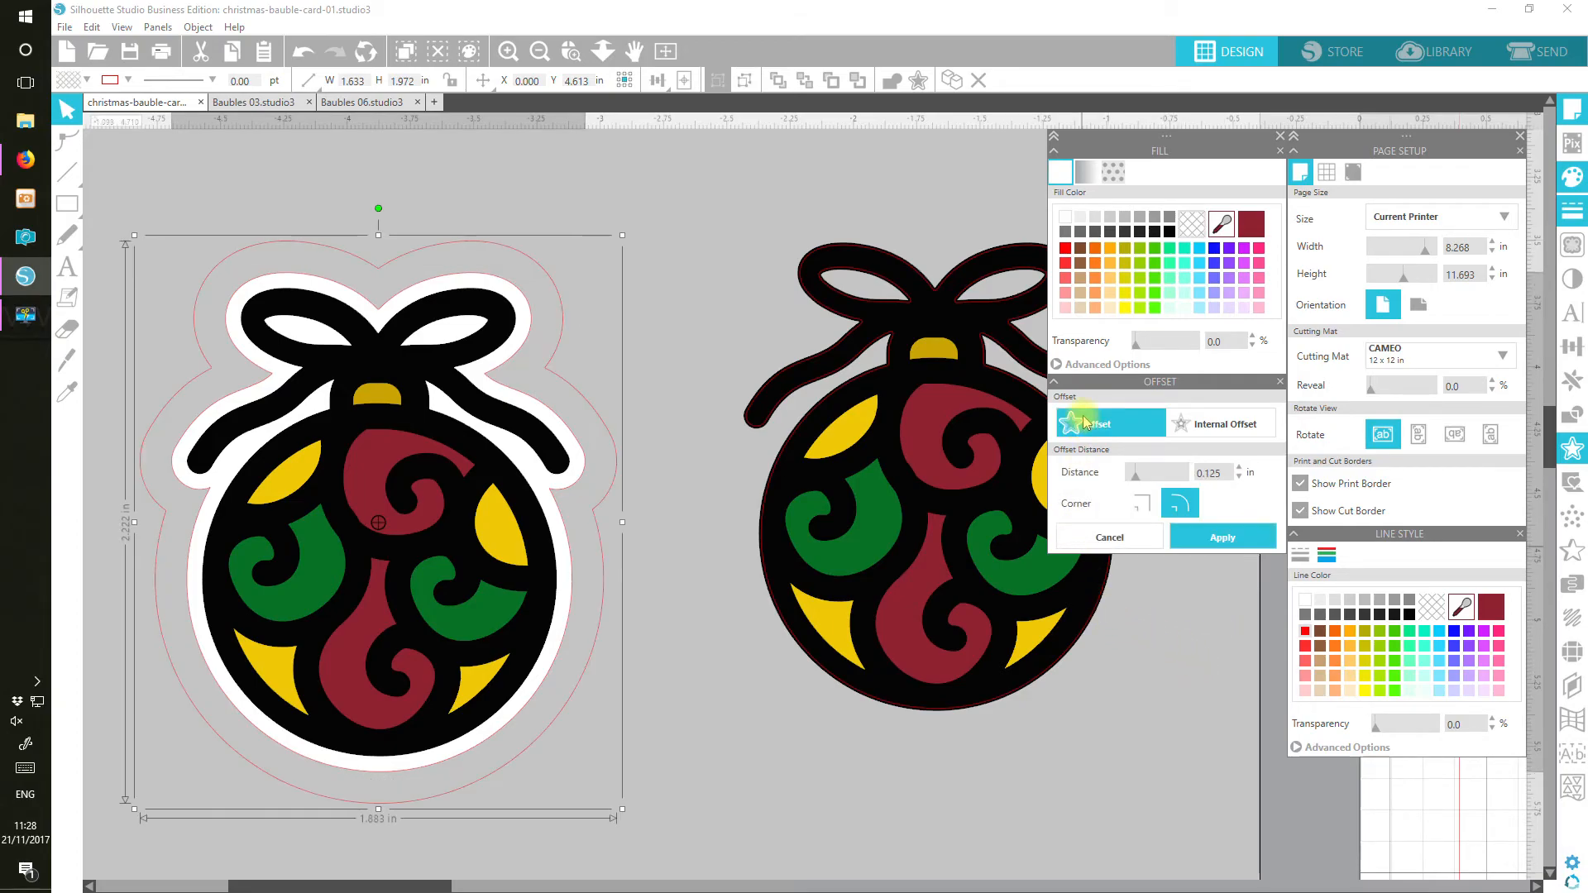
pyautogui.click(1239, 477)
pyautogui.click(1240, 478)
pyautogui.click(1239, 477)
pyautogui.click(1239, 477)
pyautogui.click(1239, 478)
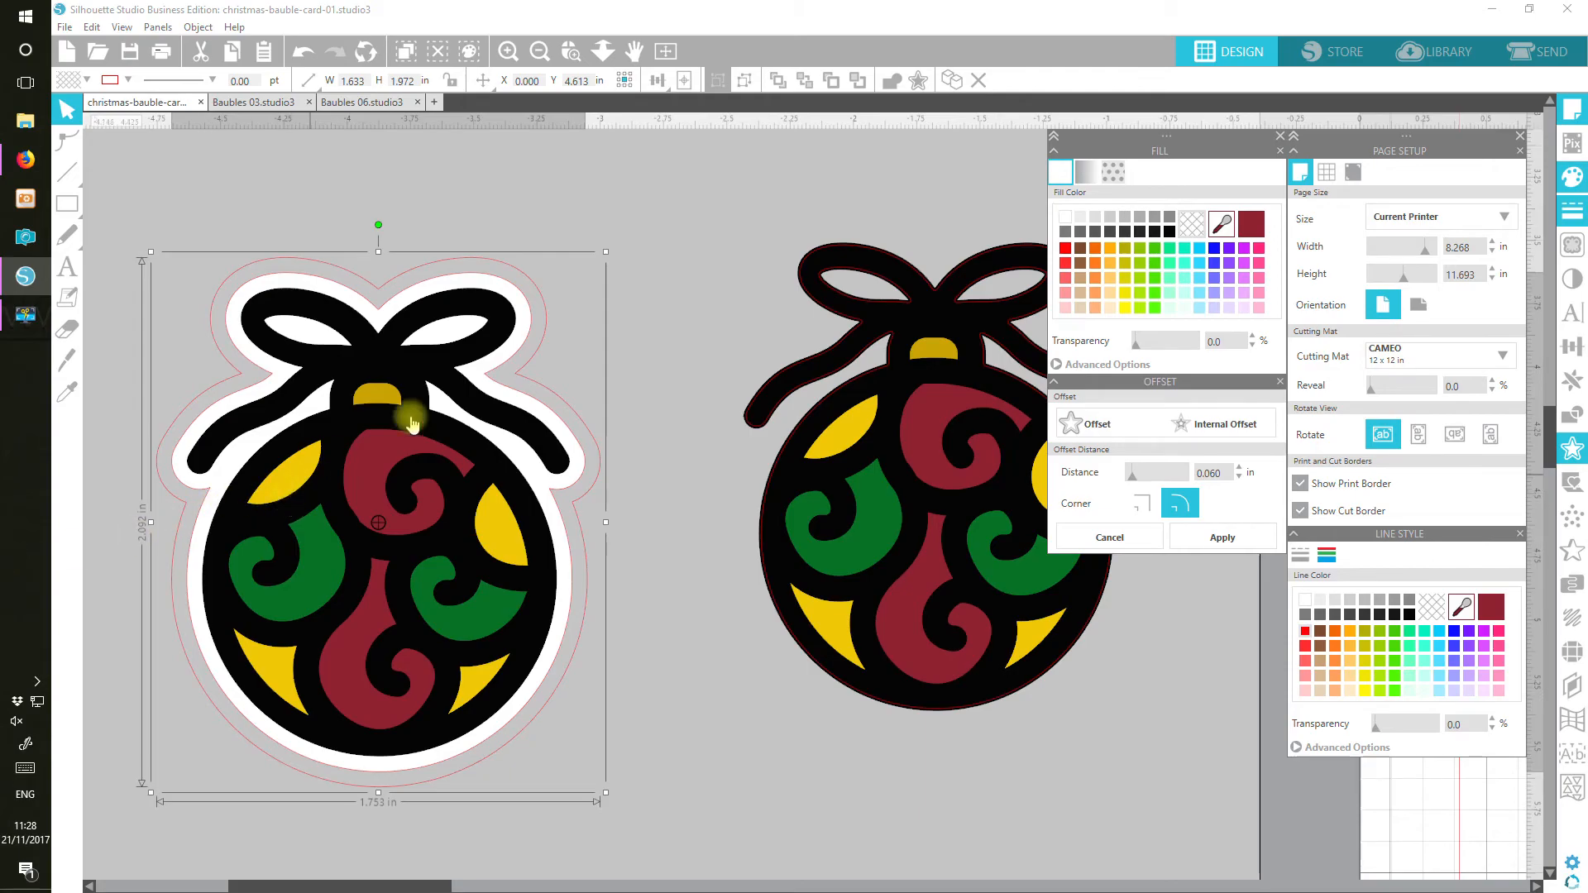
pyautogui.click(1251, 224)
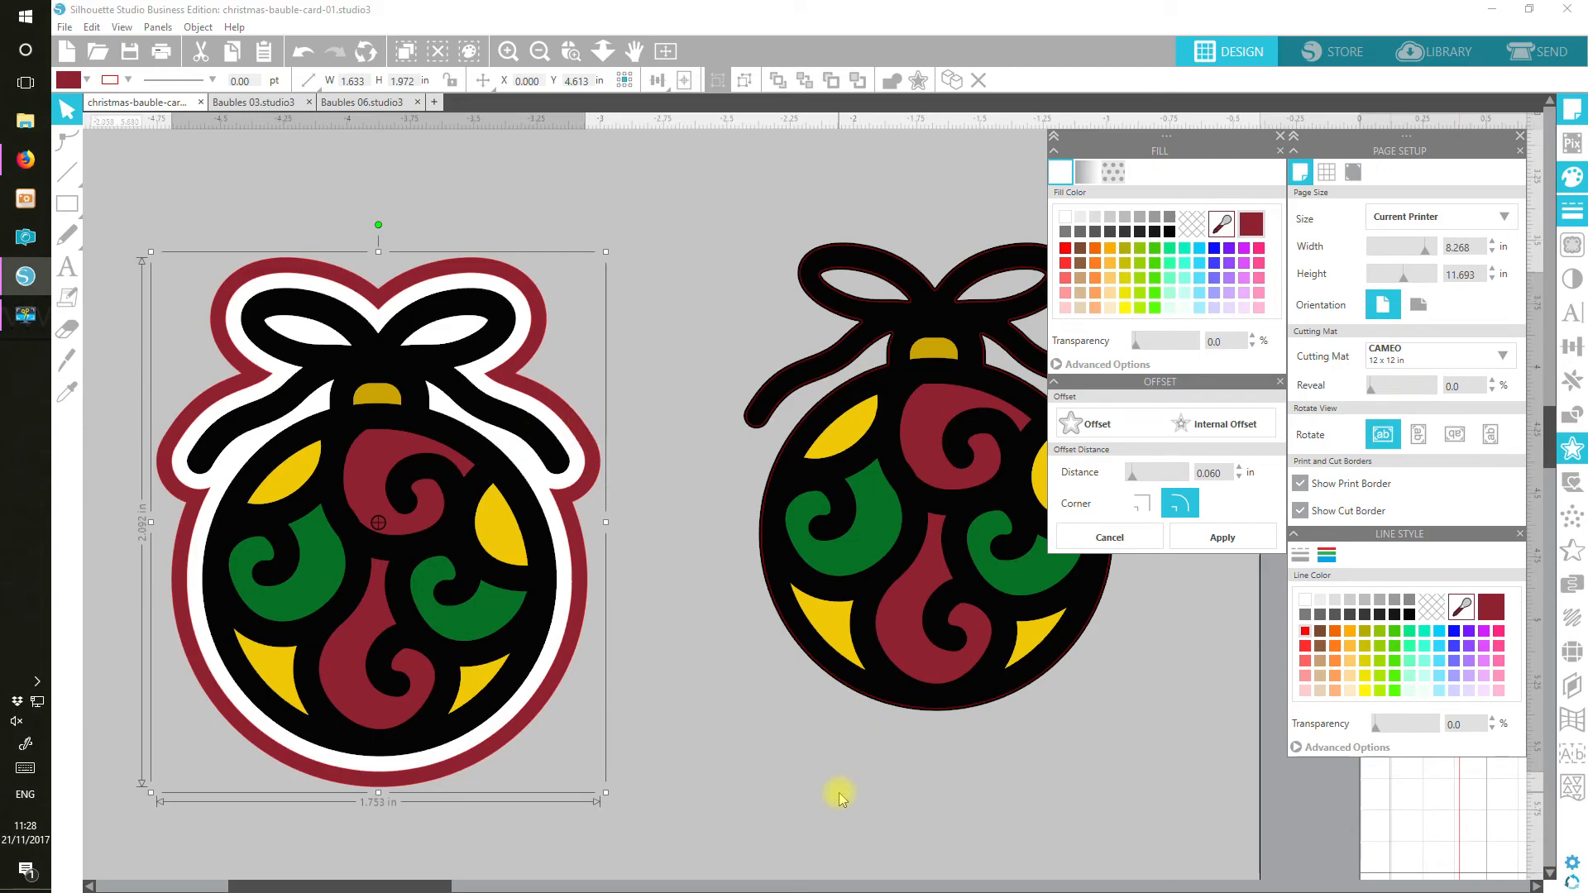
pyautogui.click(665, 51)
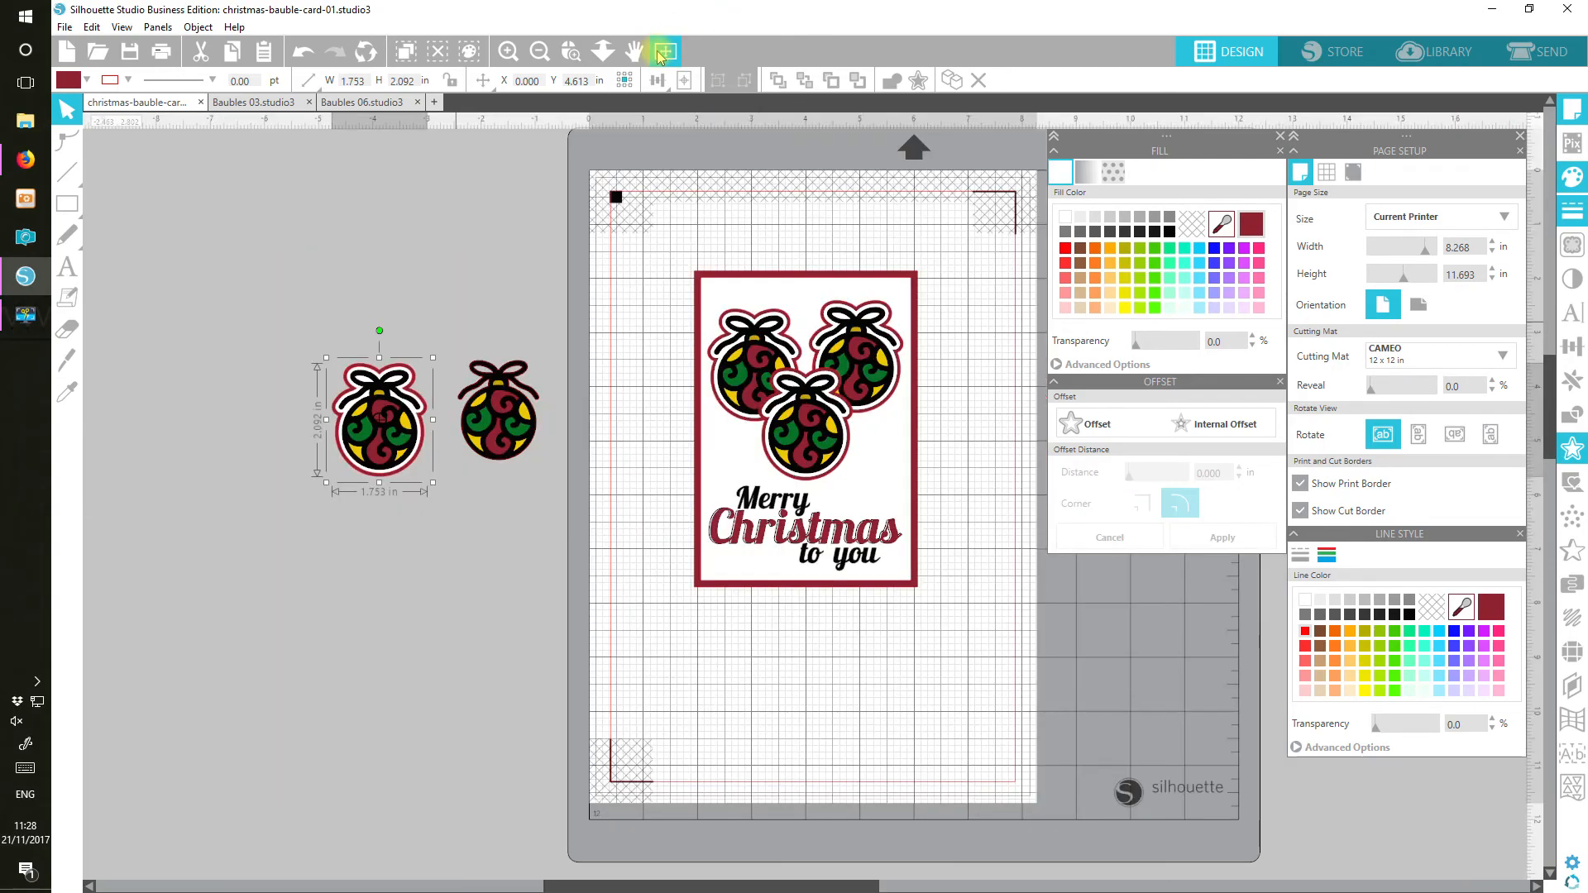